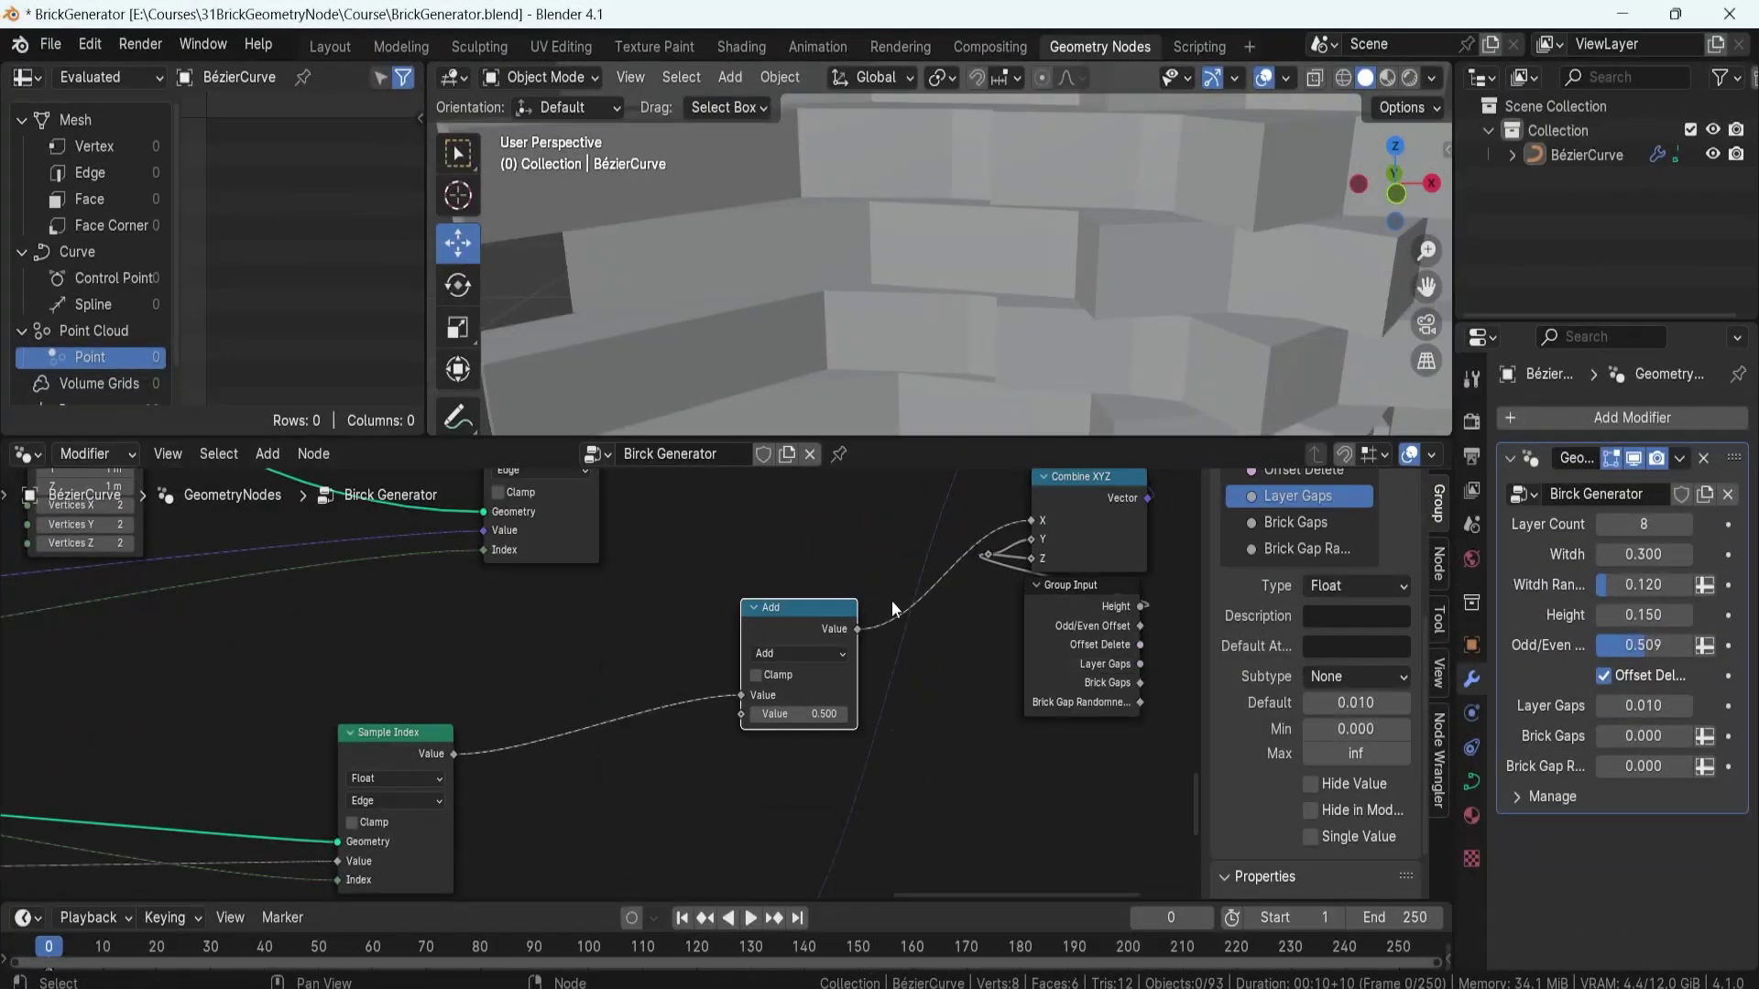
- Switch the Brick Generator's math node operation to Subtract
click(859, 628)
click(766, 679)
click(766, 745)
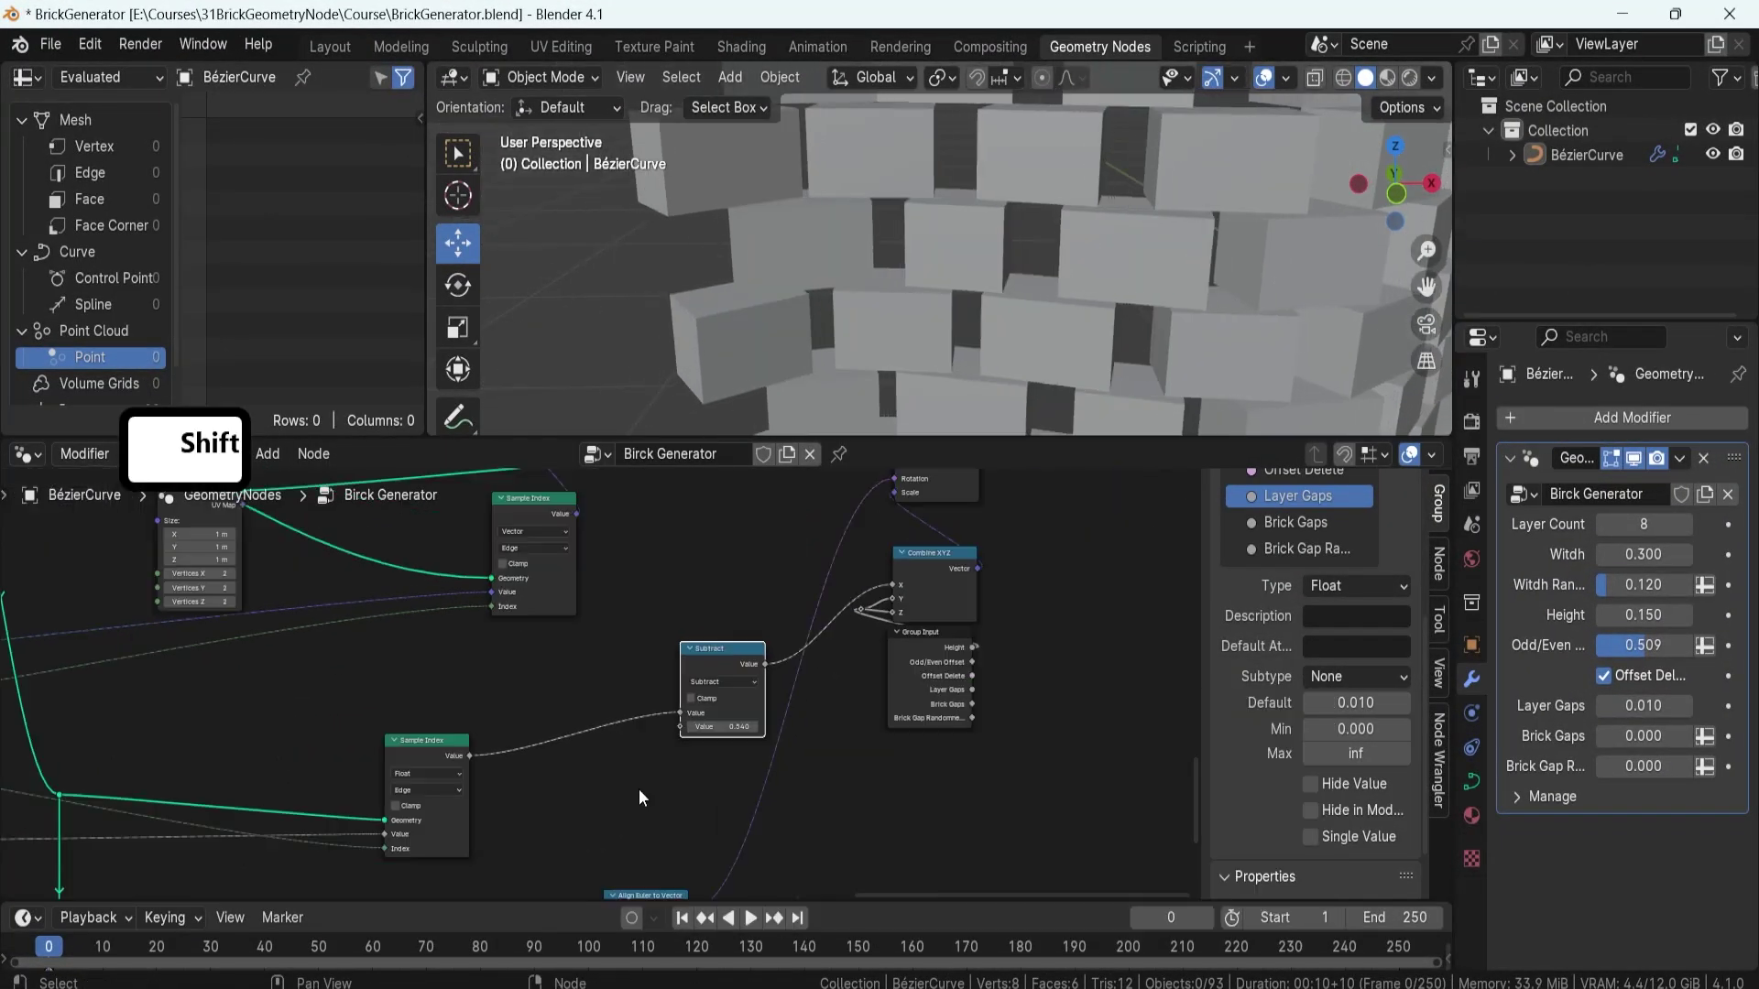
key(shift+a)
- Add a Group Input node beside the Subtract node
text(g)
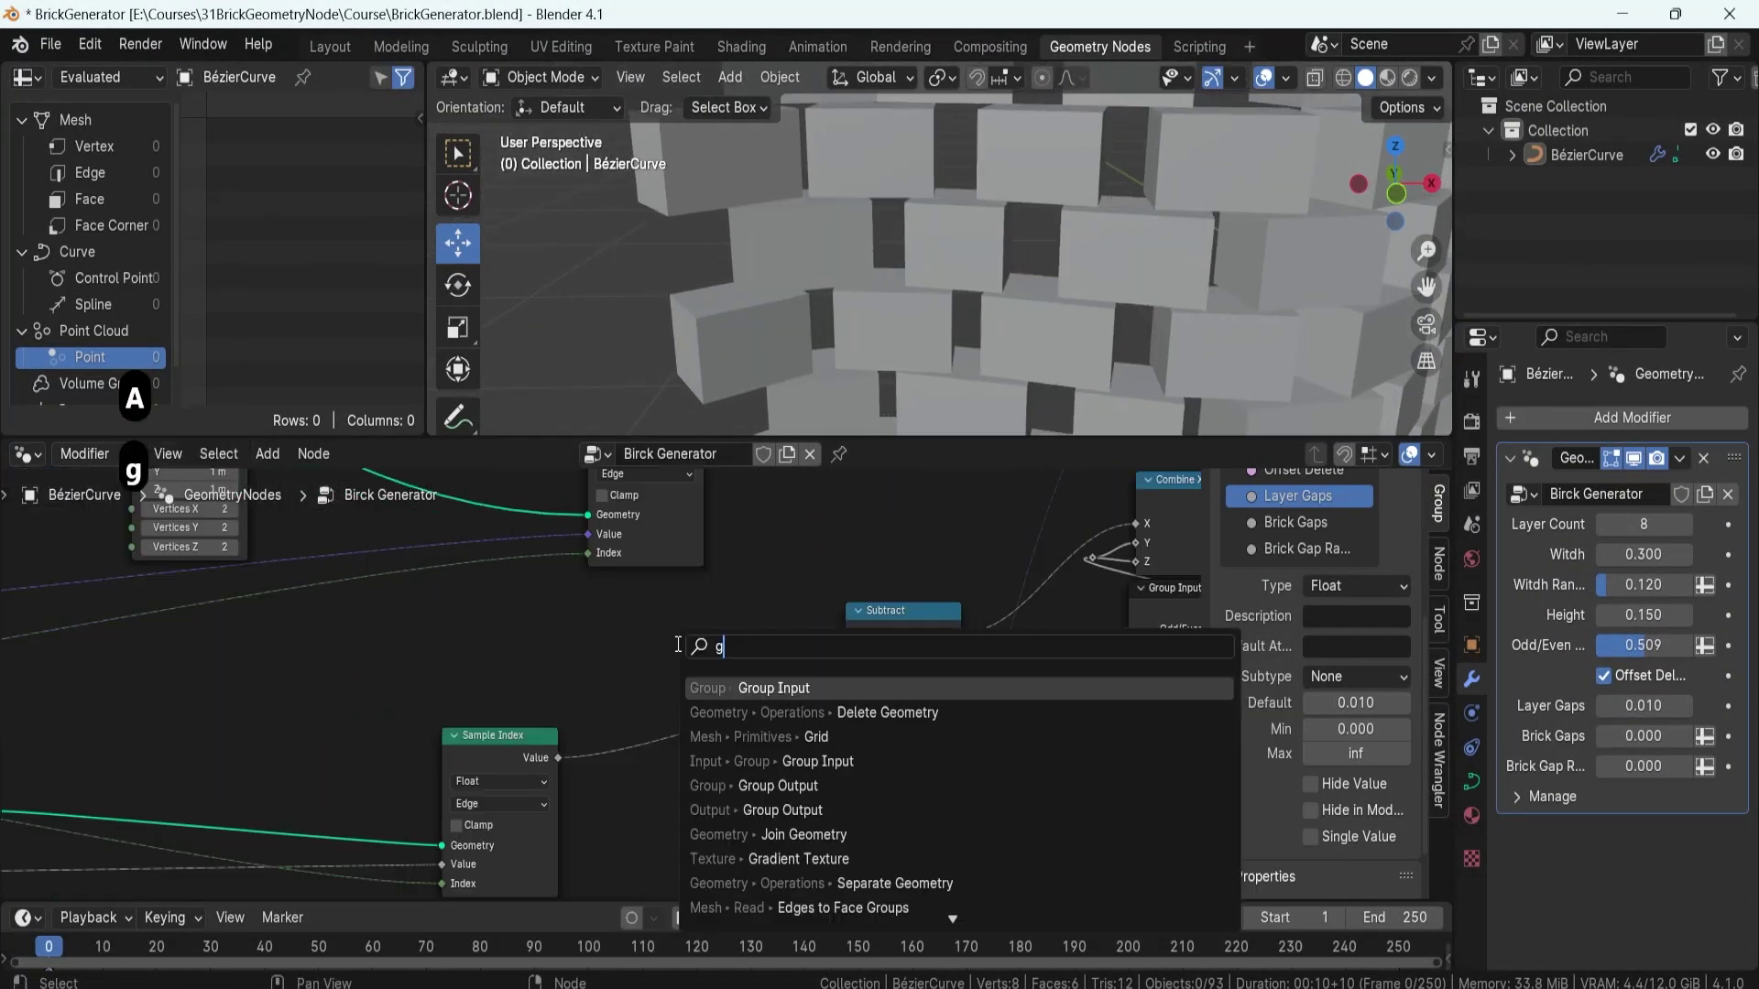
key(Return)
click(849, 634)
- Hide the Group Input's unused sockets and sketch a freehand wall curve
key(ctrl+h)
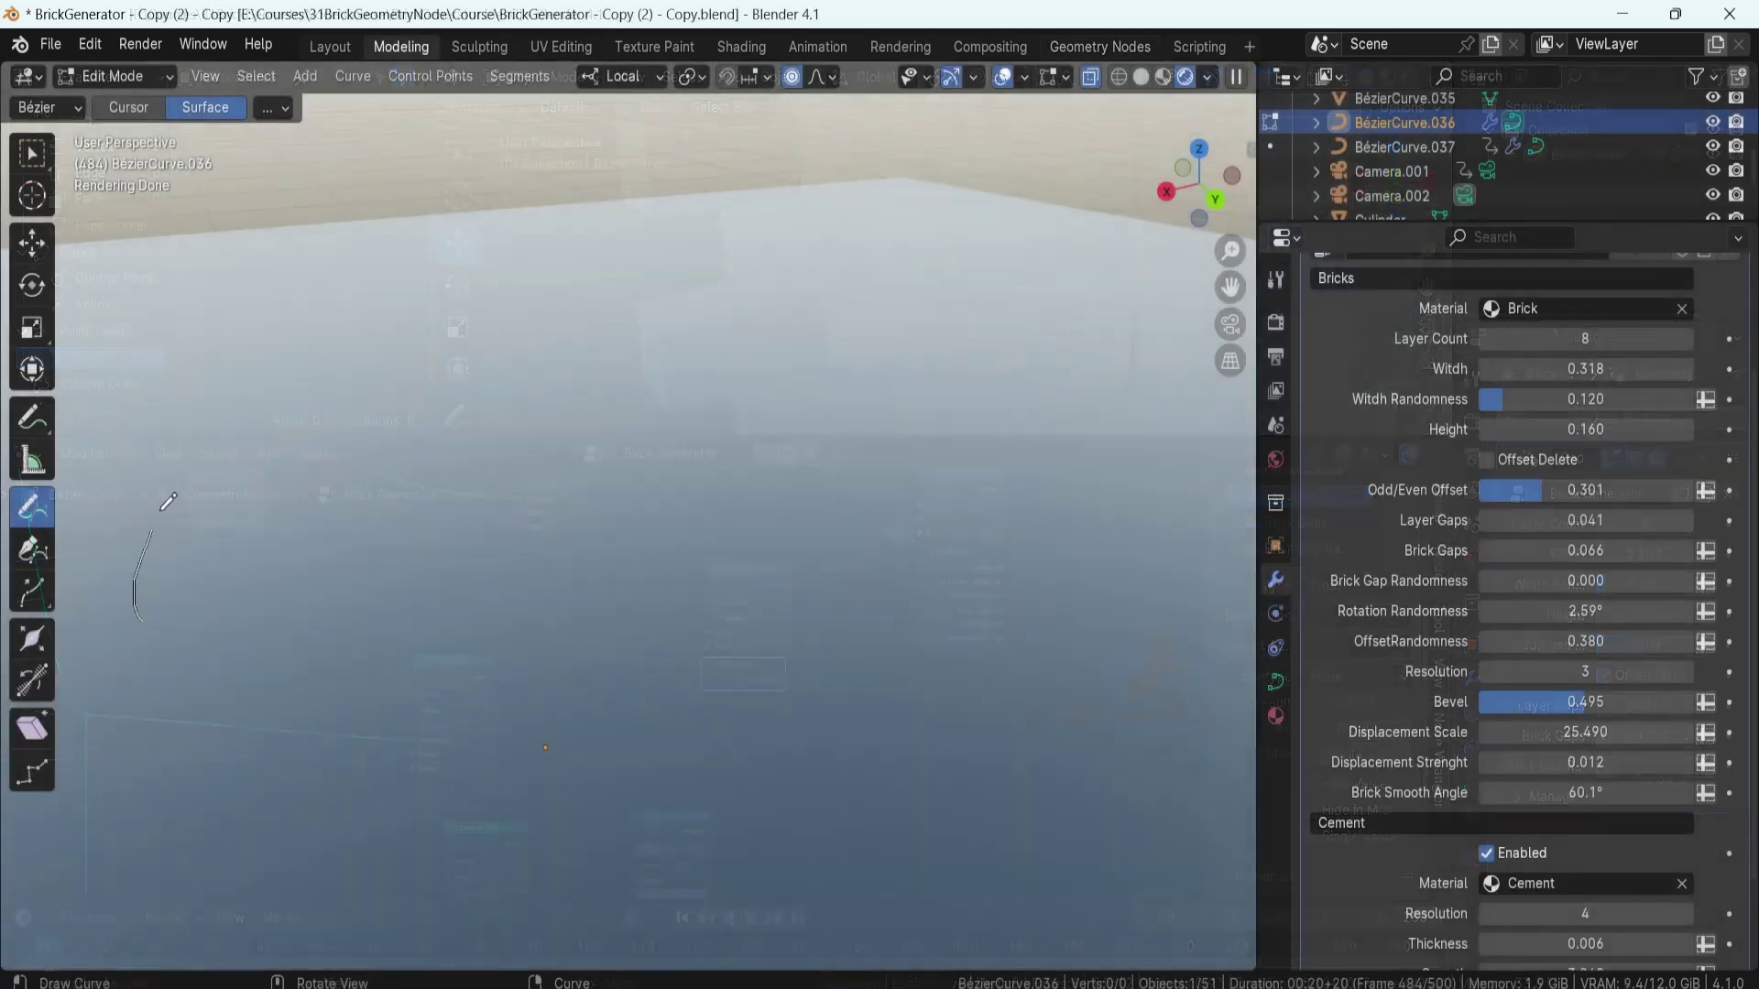
mouse_move(167, 501)
mouse_down()
mouse_move(340, 412)
mouse_move(668, 536)
mouse_up()
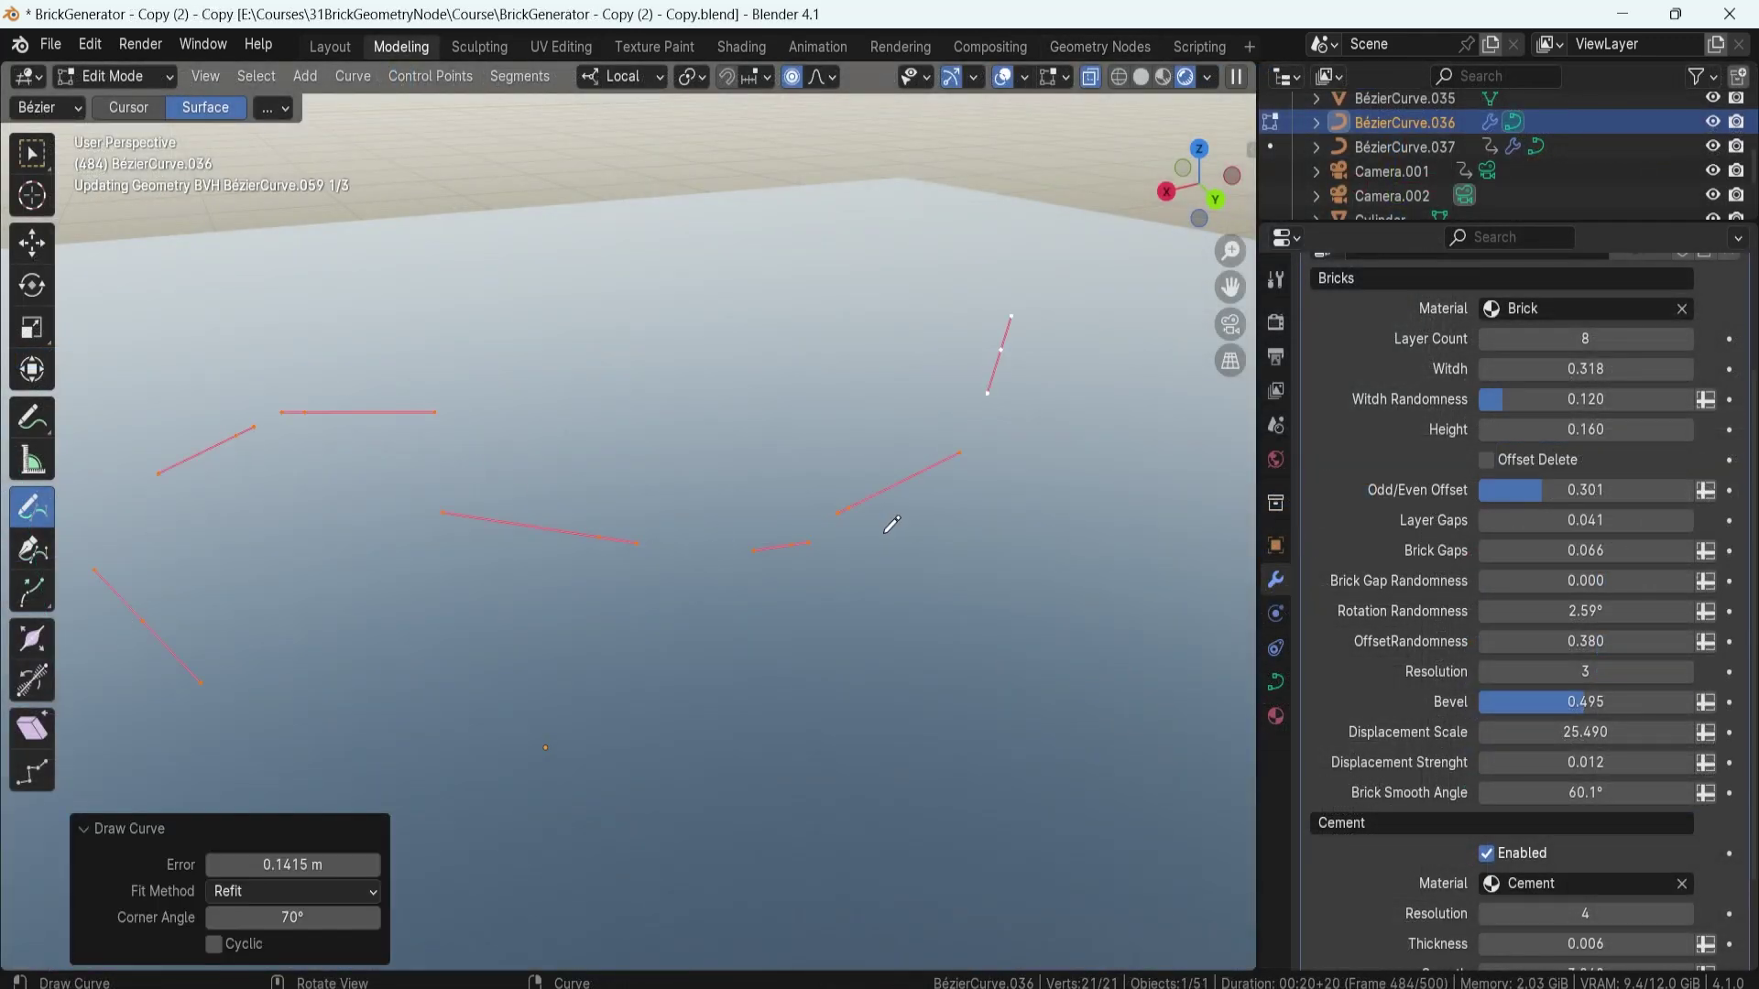
scroll(749, 548, up, 5)
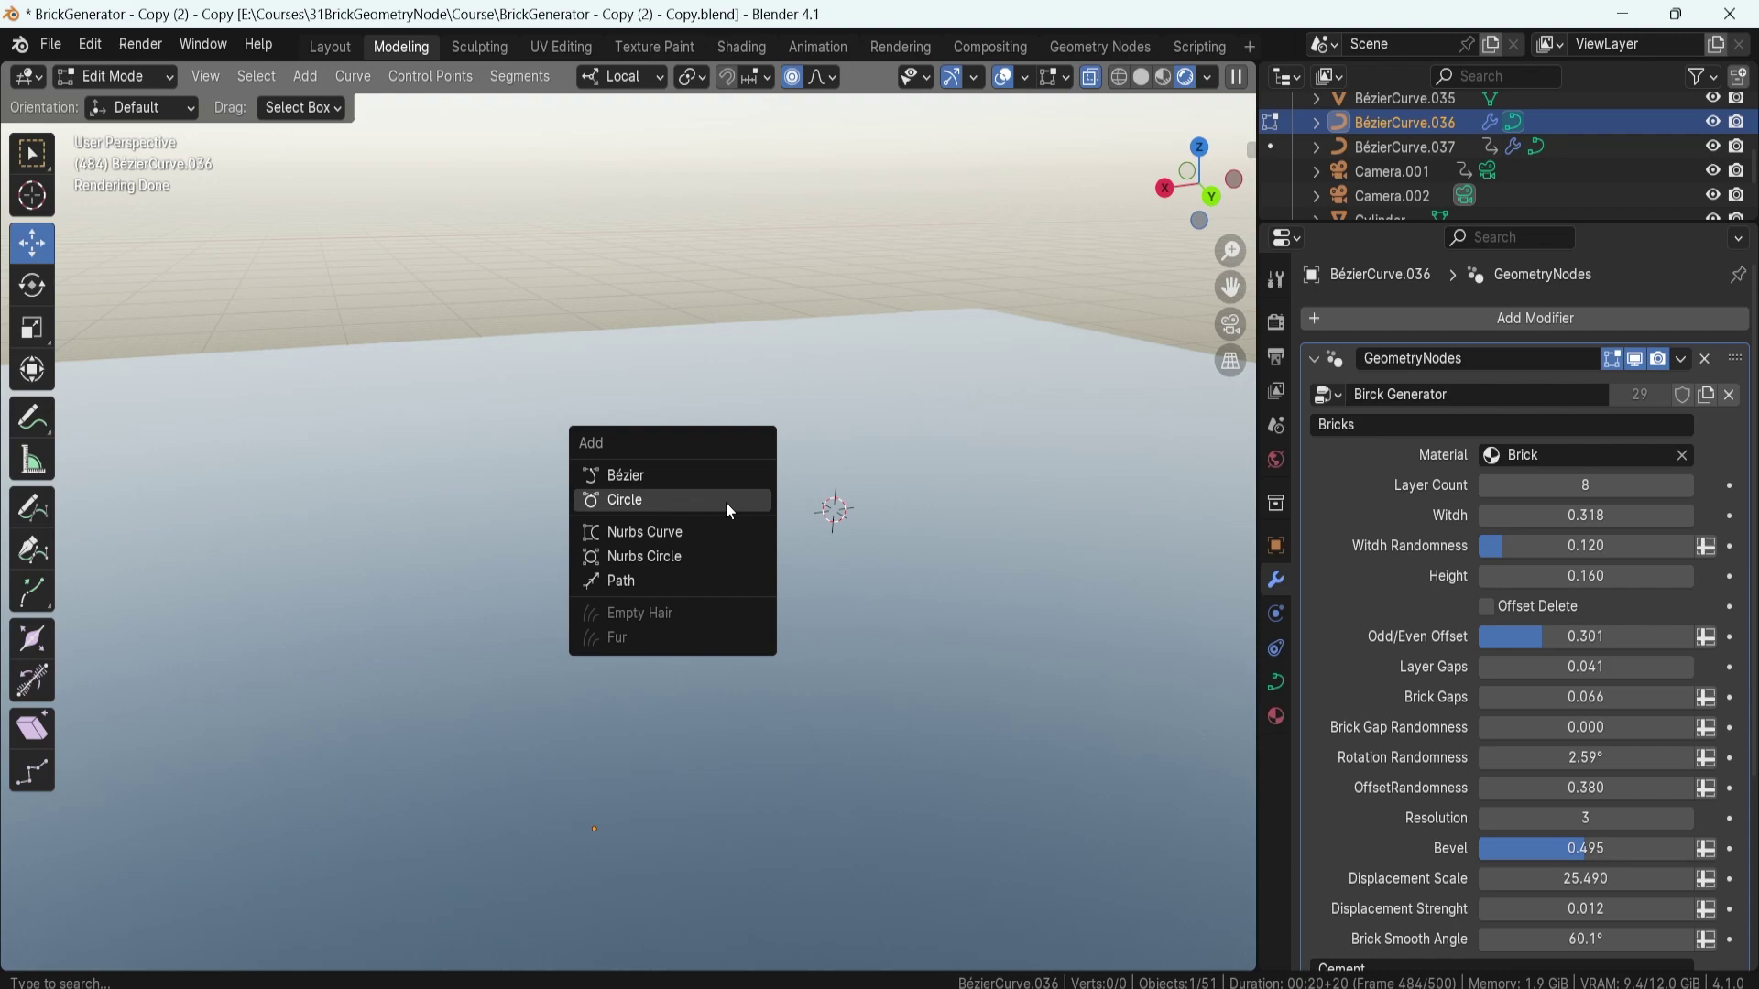
- Add a Bézier circle and scale it up to form a round tower
click(725, 501)
key(s)
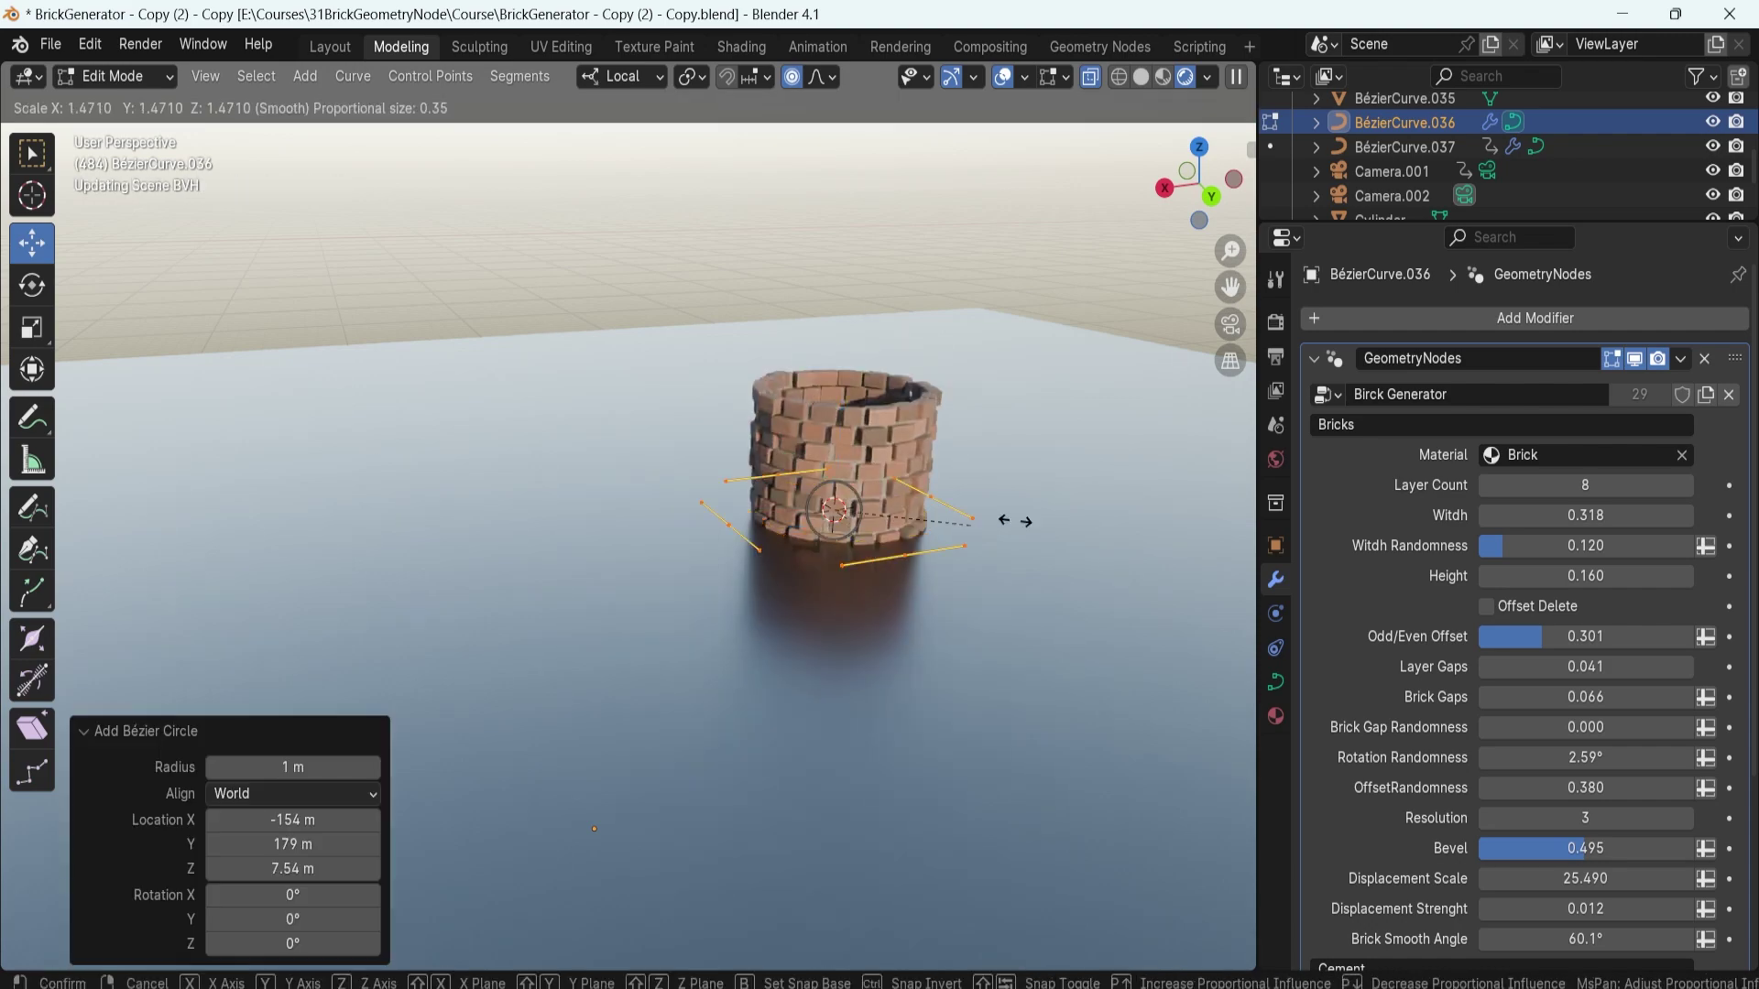
click(1108, 505)
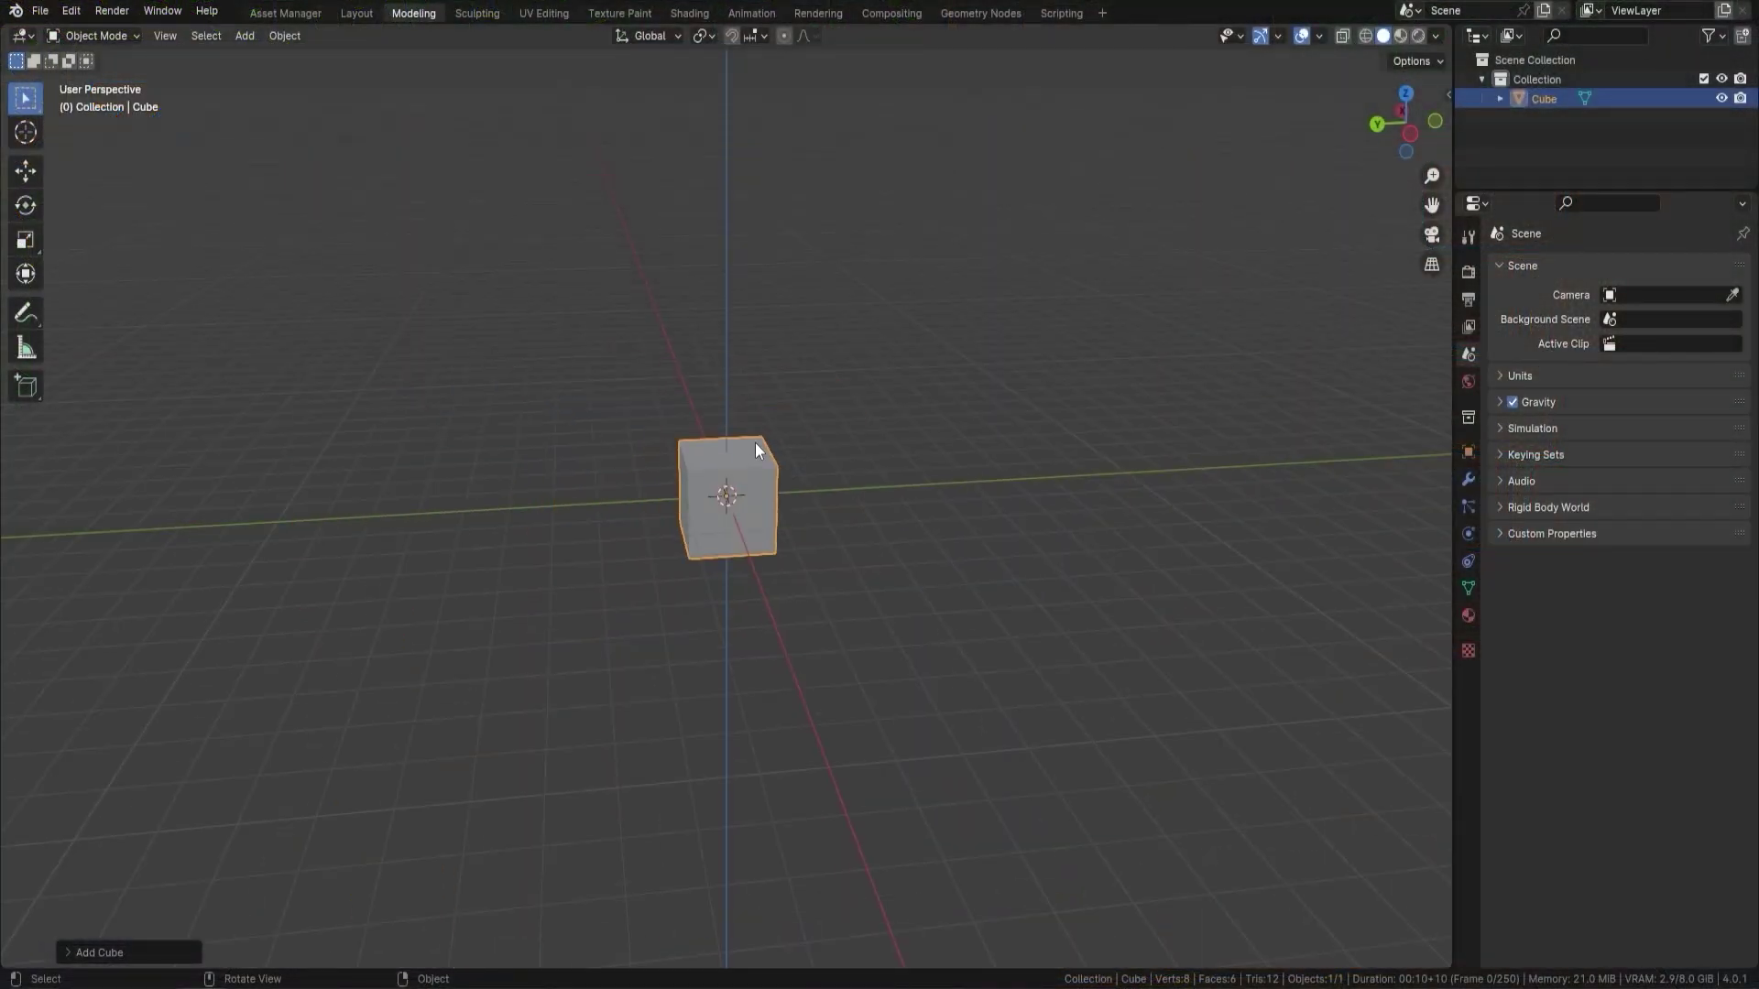
- Duplicate the cube as Cube.001 and slide it beside the original
middle_drag(850, 487, 883, 597)
key(shift+d)
right_click(863, 473)
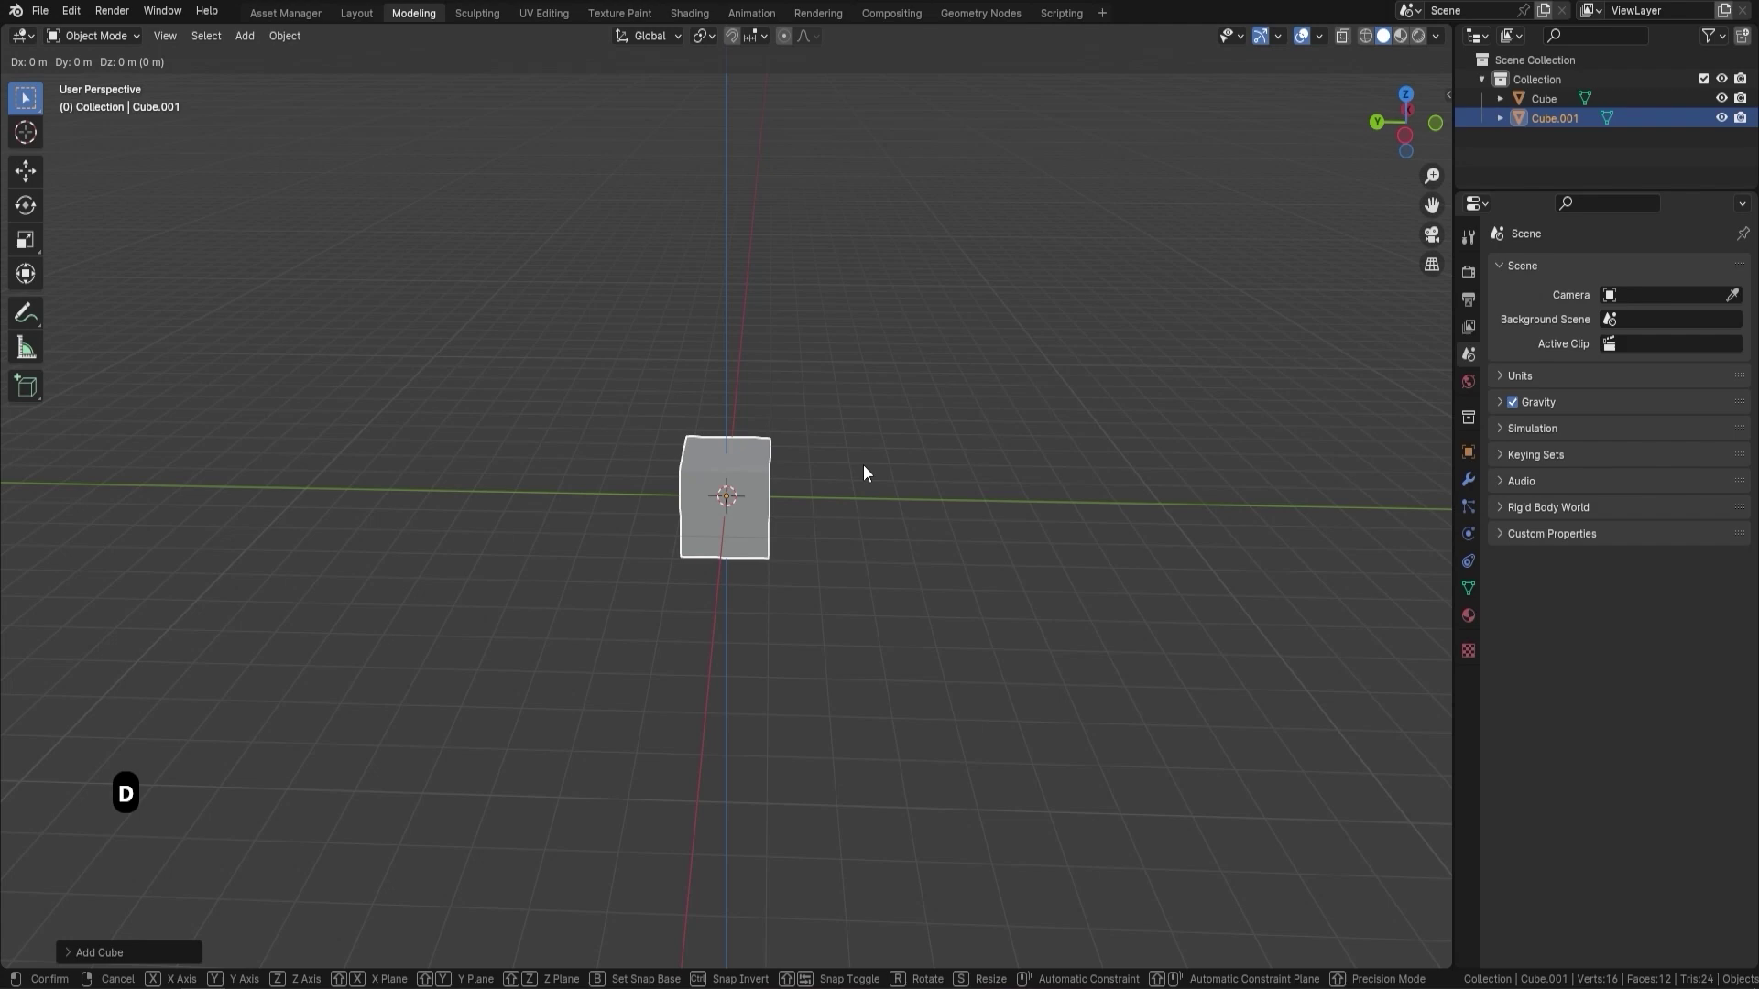
key(shift+space)
key(g)
drag(640, 498, 537, 570)
- Inspect the two cubes from back, front and orthographic numpad views
middle_drag(1085, 471, 659, 458)
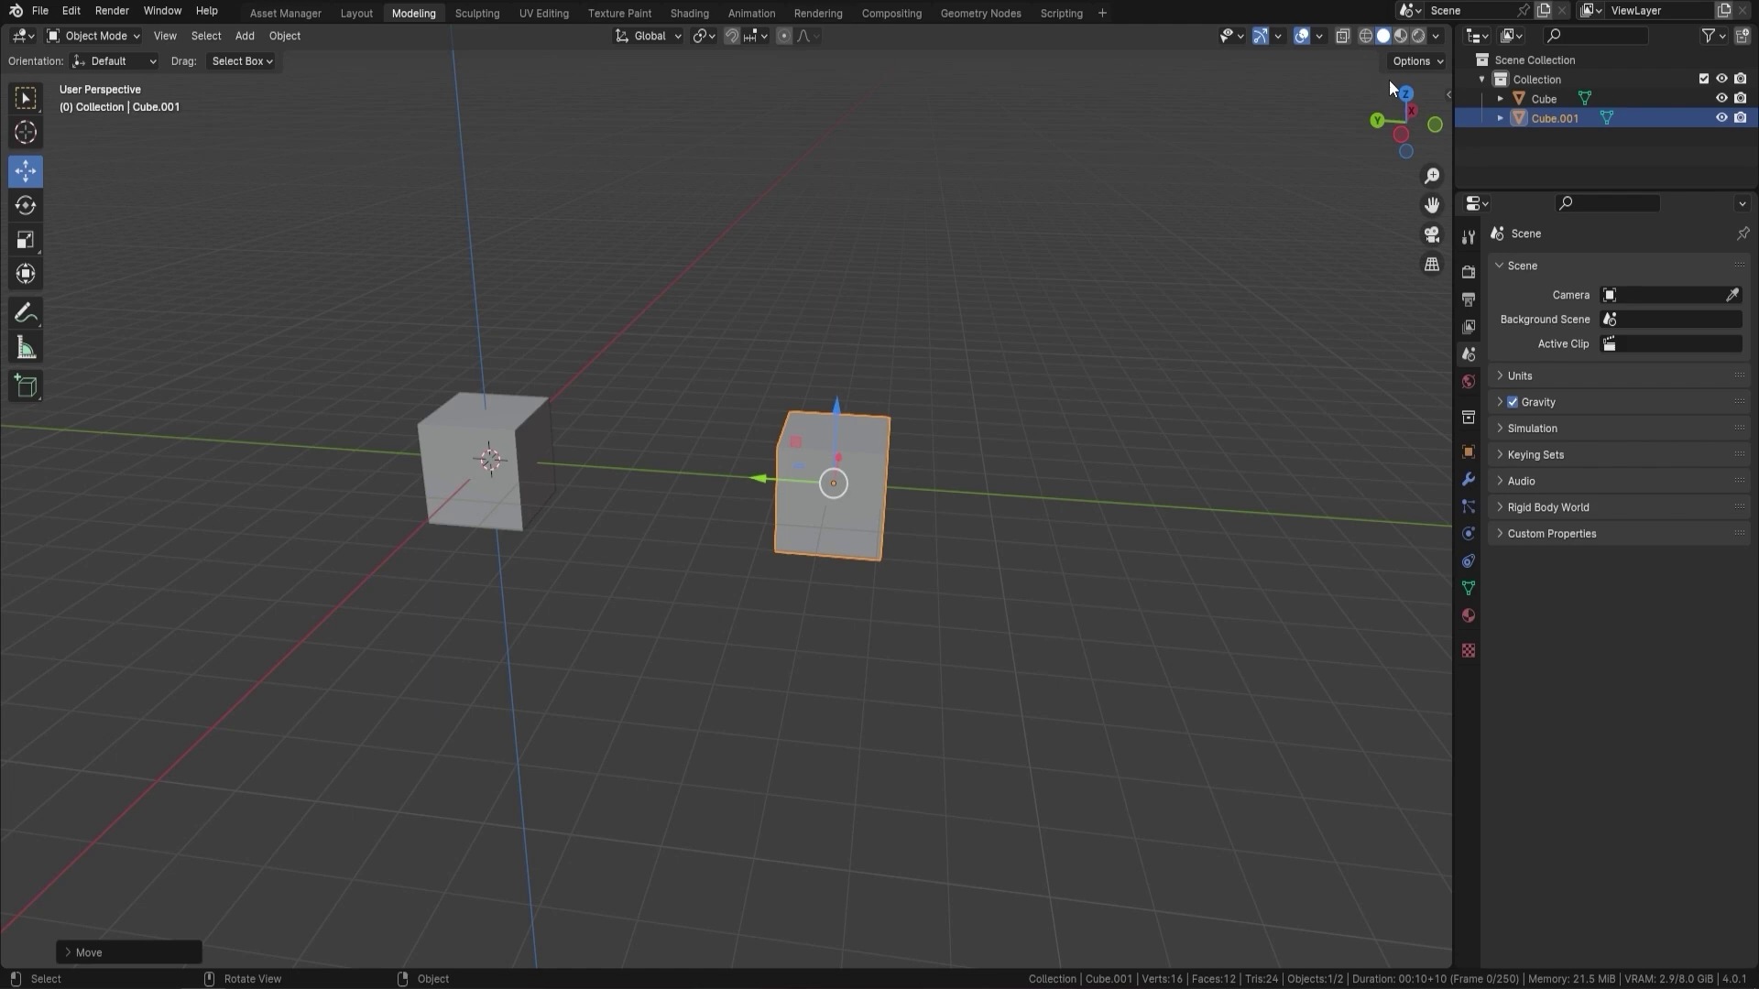
click(1376, 122)
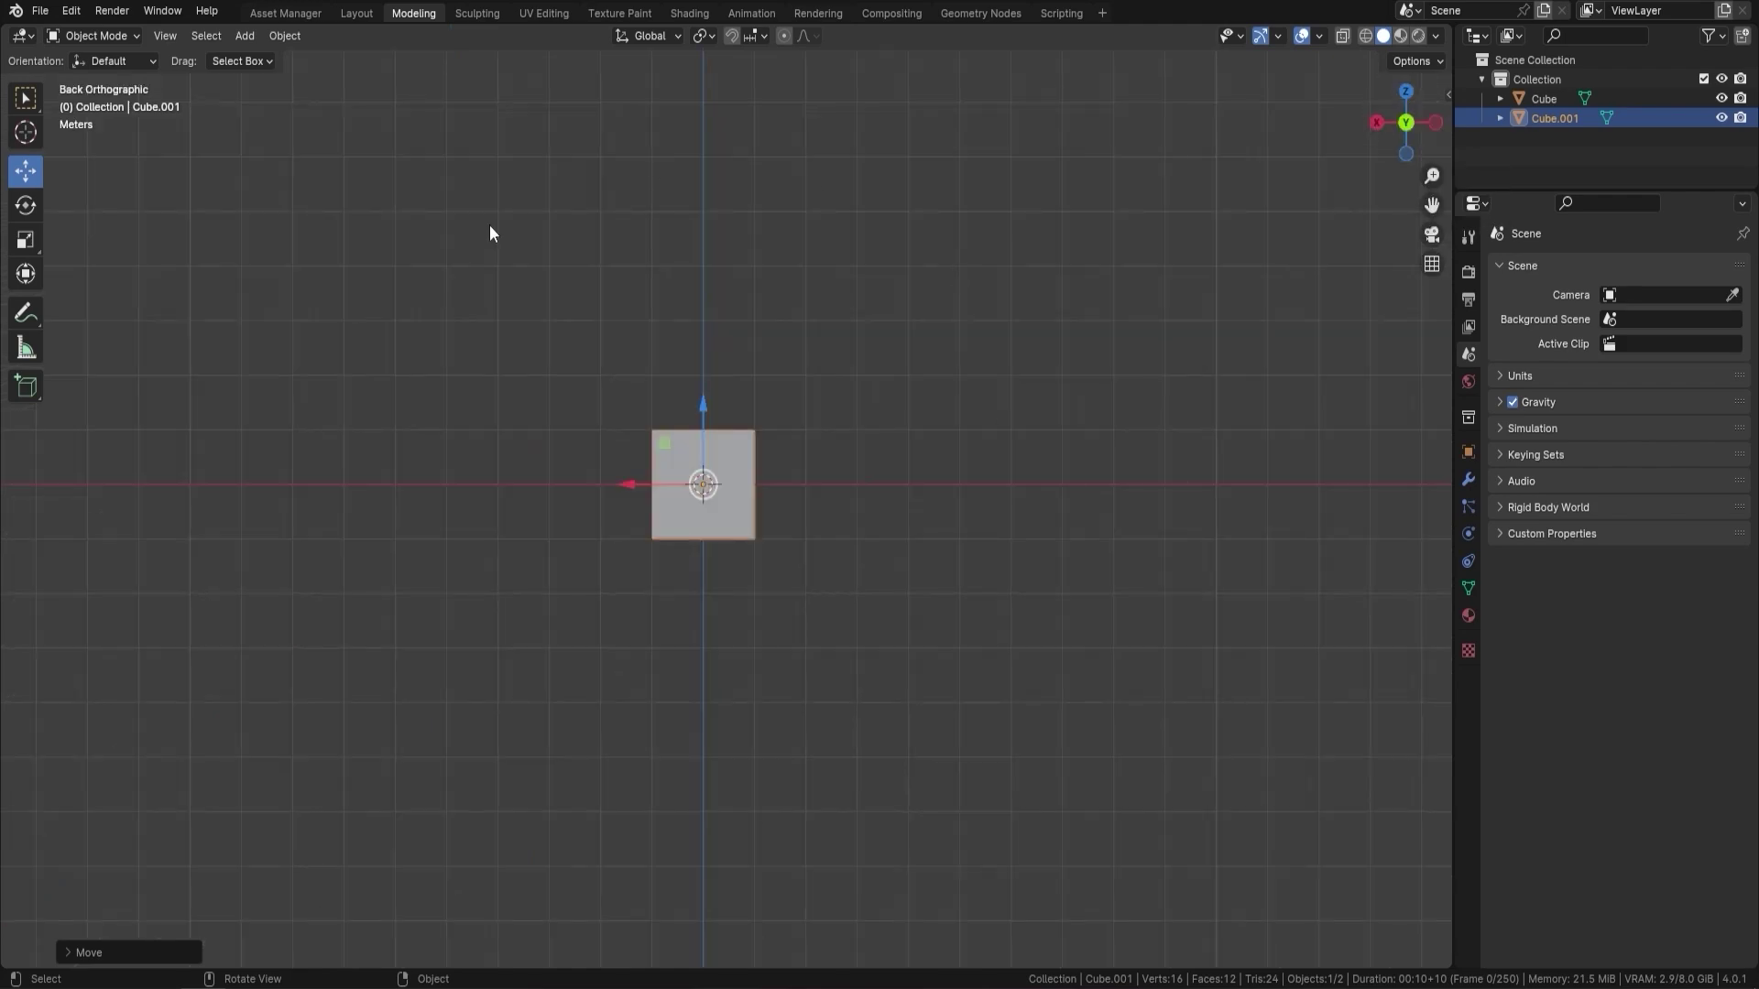
middle_drag(896, 440, 813, 356)
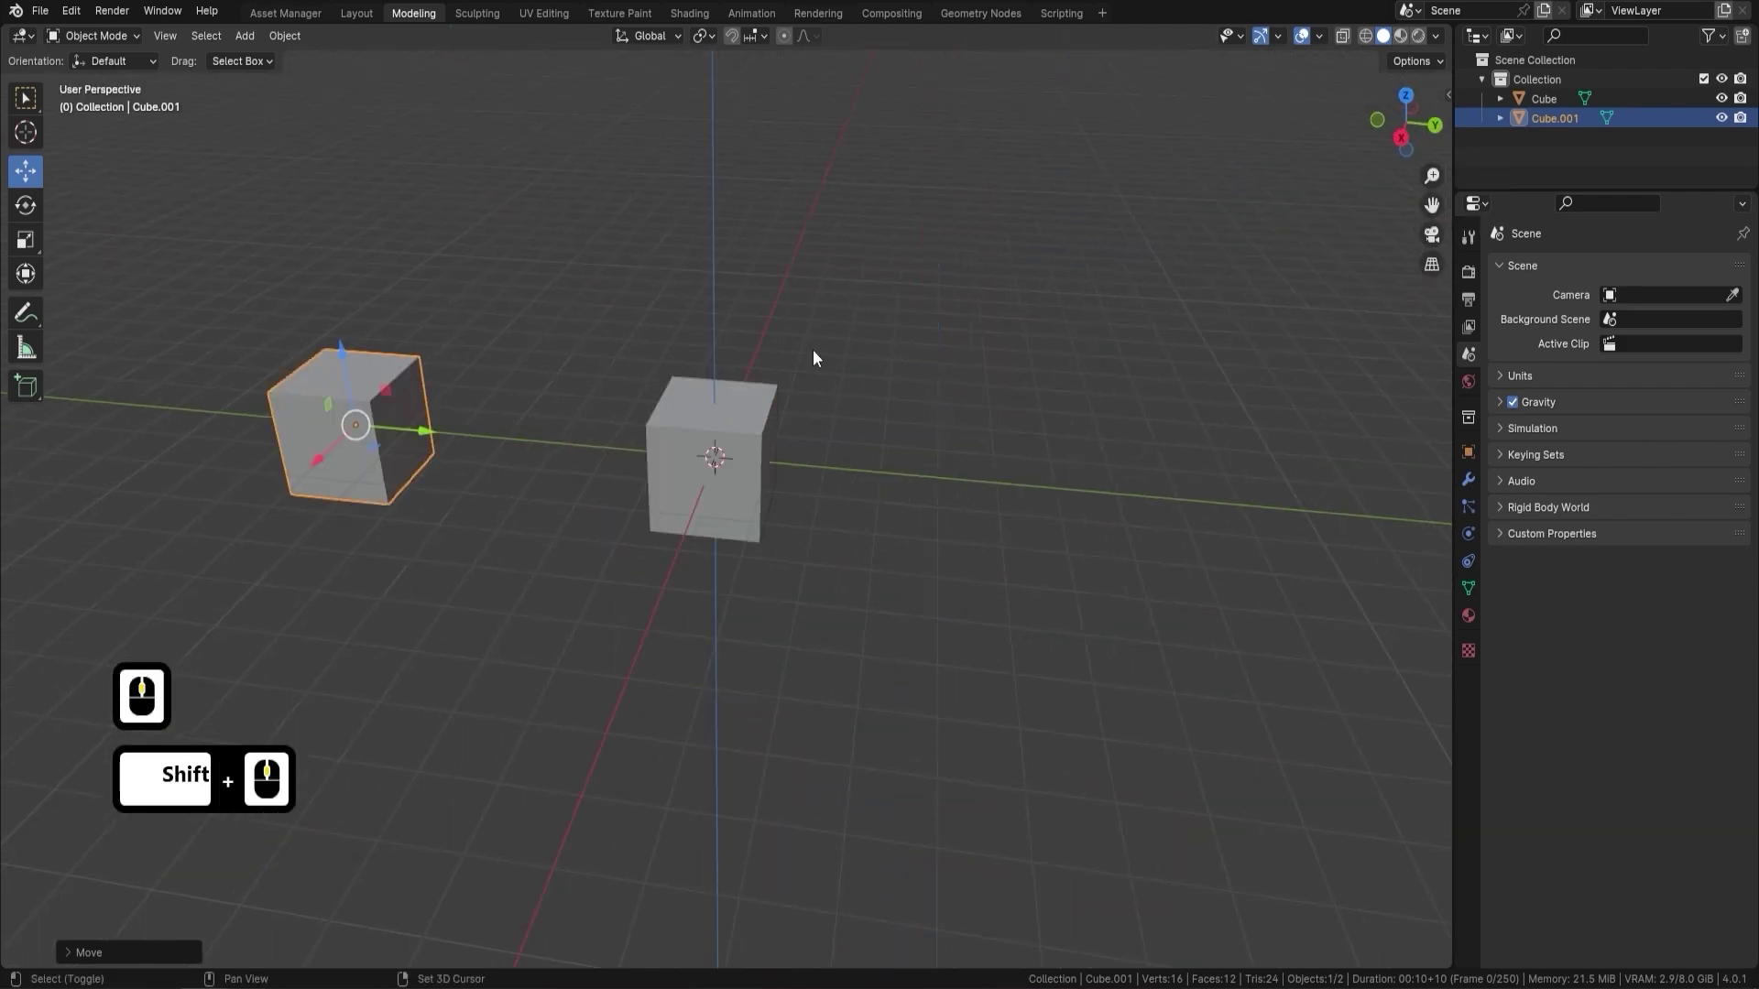
key(KP_1)
key(KP_2)
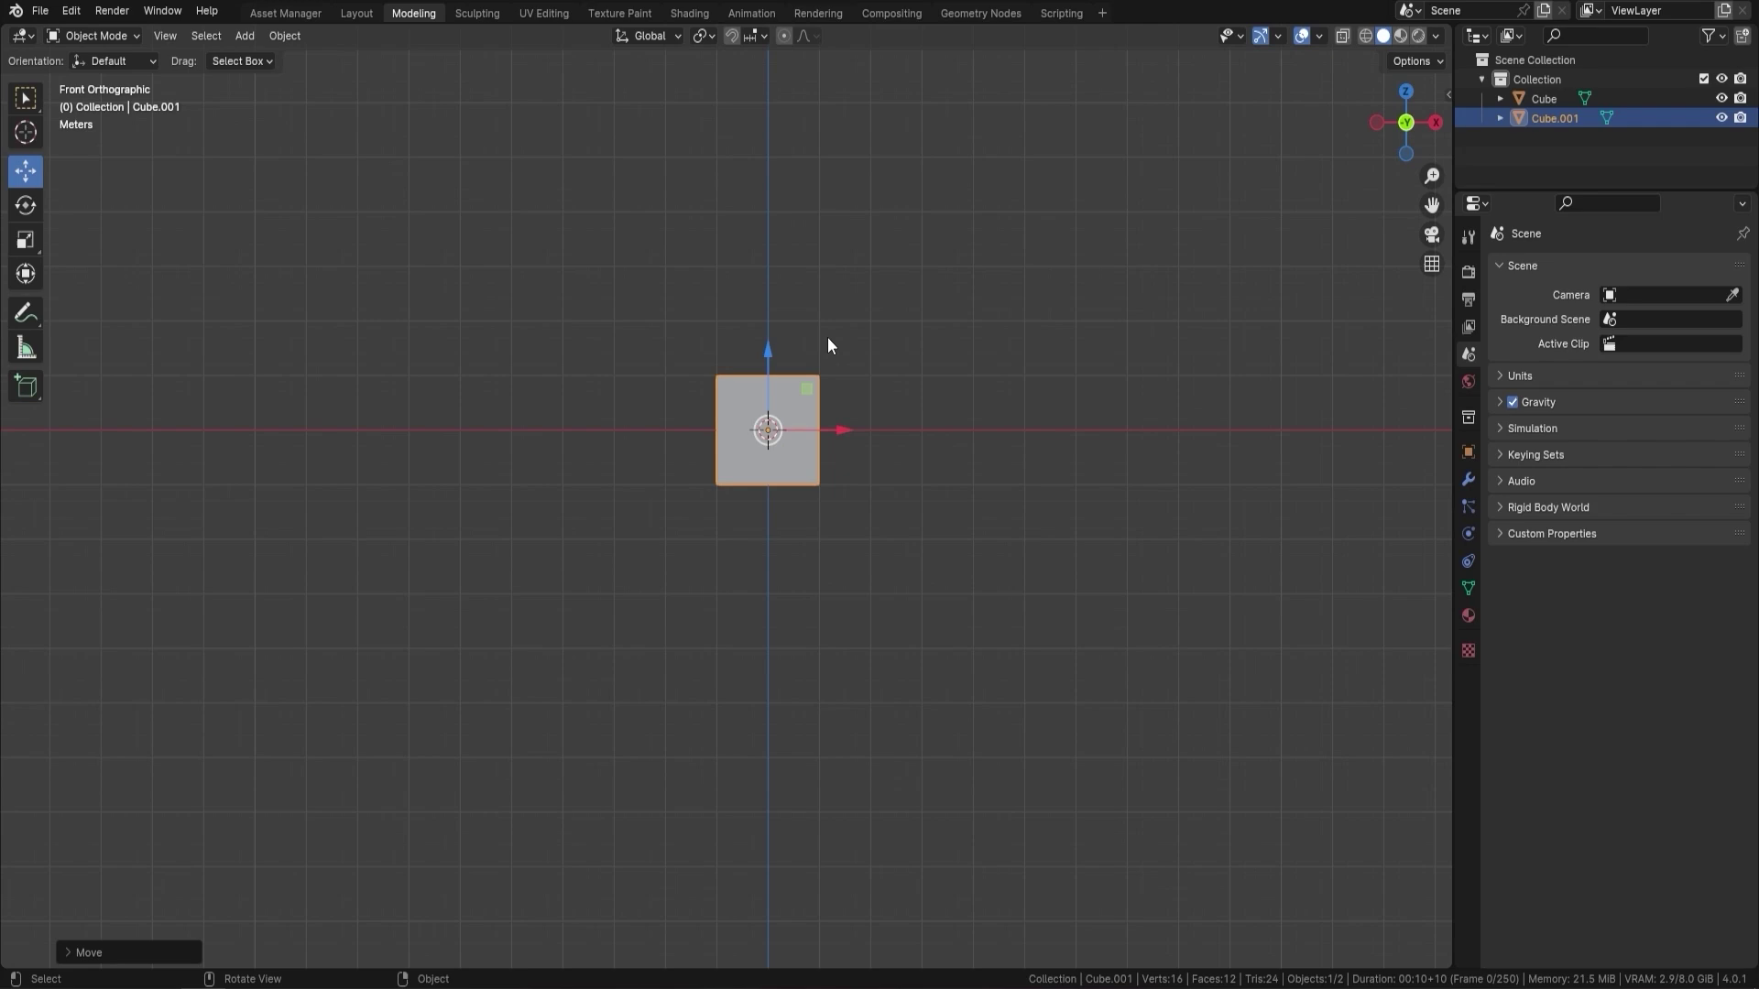
key(KP_8)
key(KP_8)
key(KP_8)
key(ctrl+KP_1)
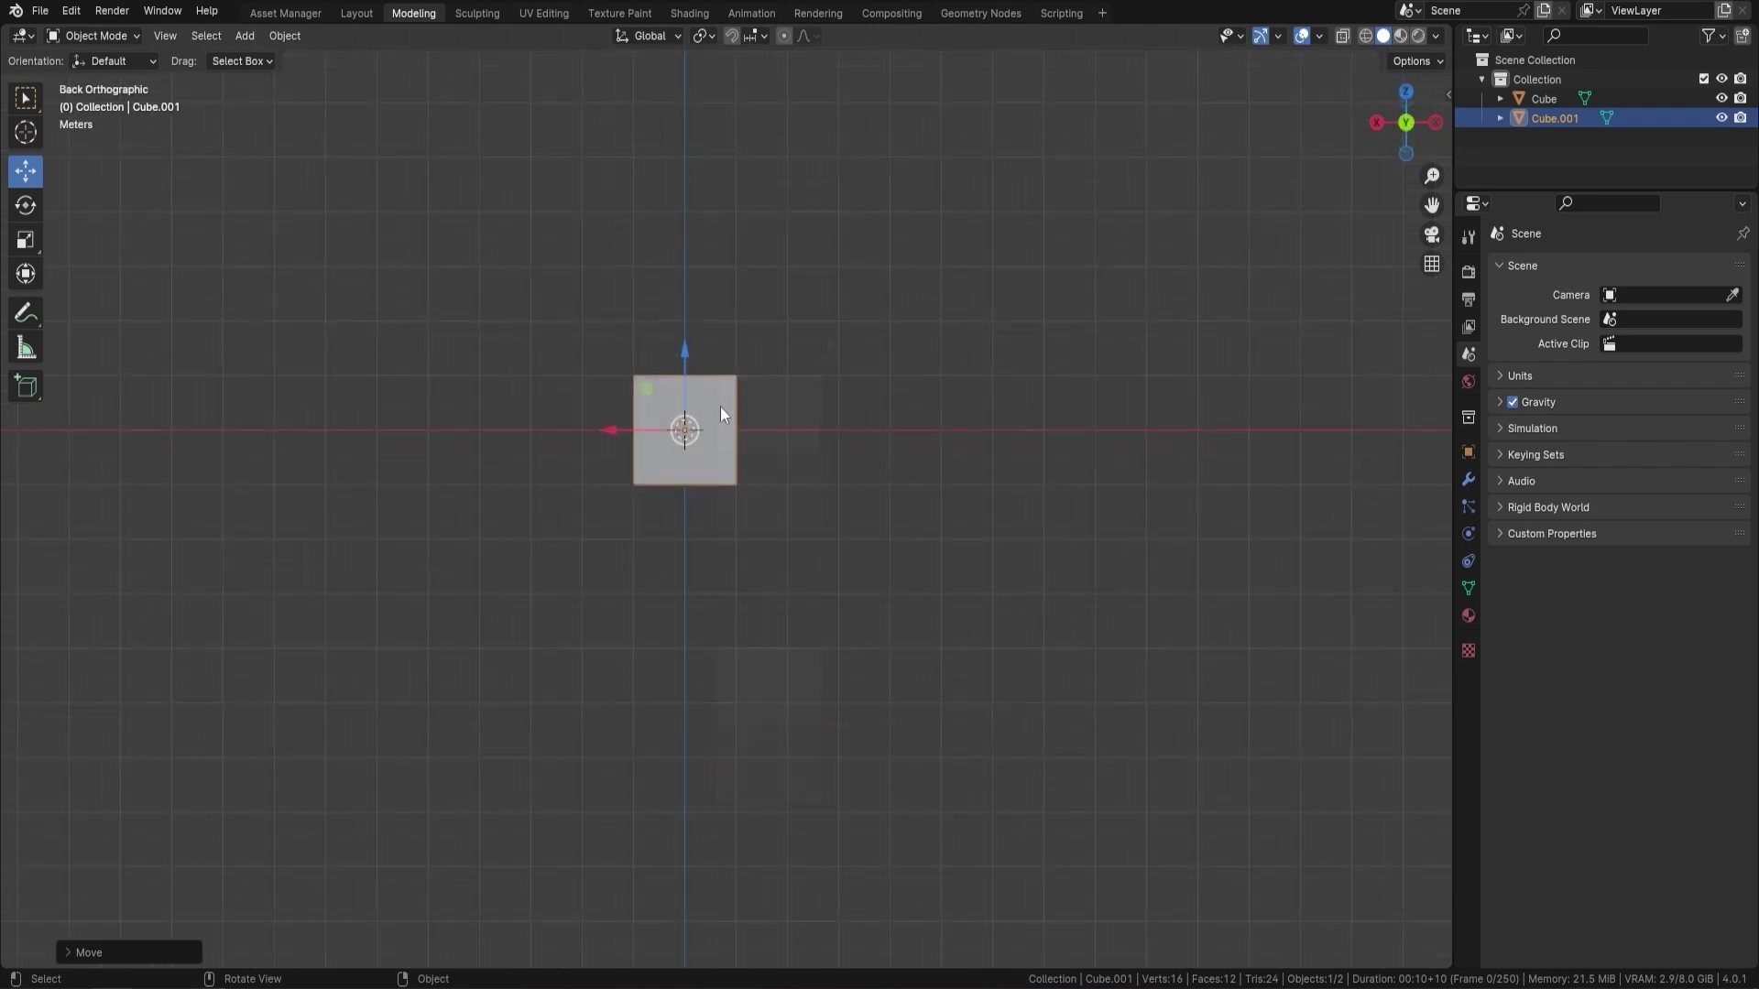
middle_drag(720, 406, 769, 431)
key(KP_5)
scroll(769, 431, up, 5)
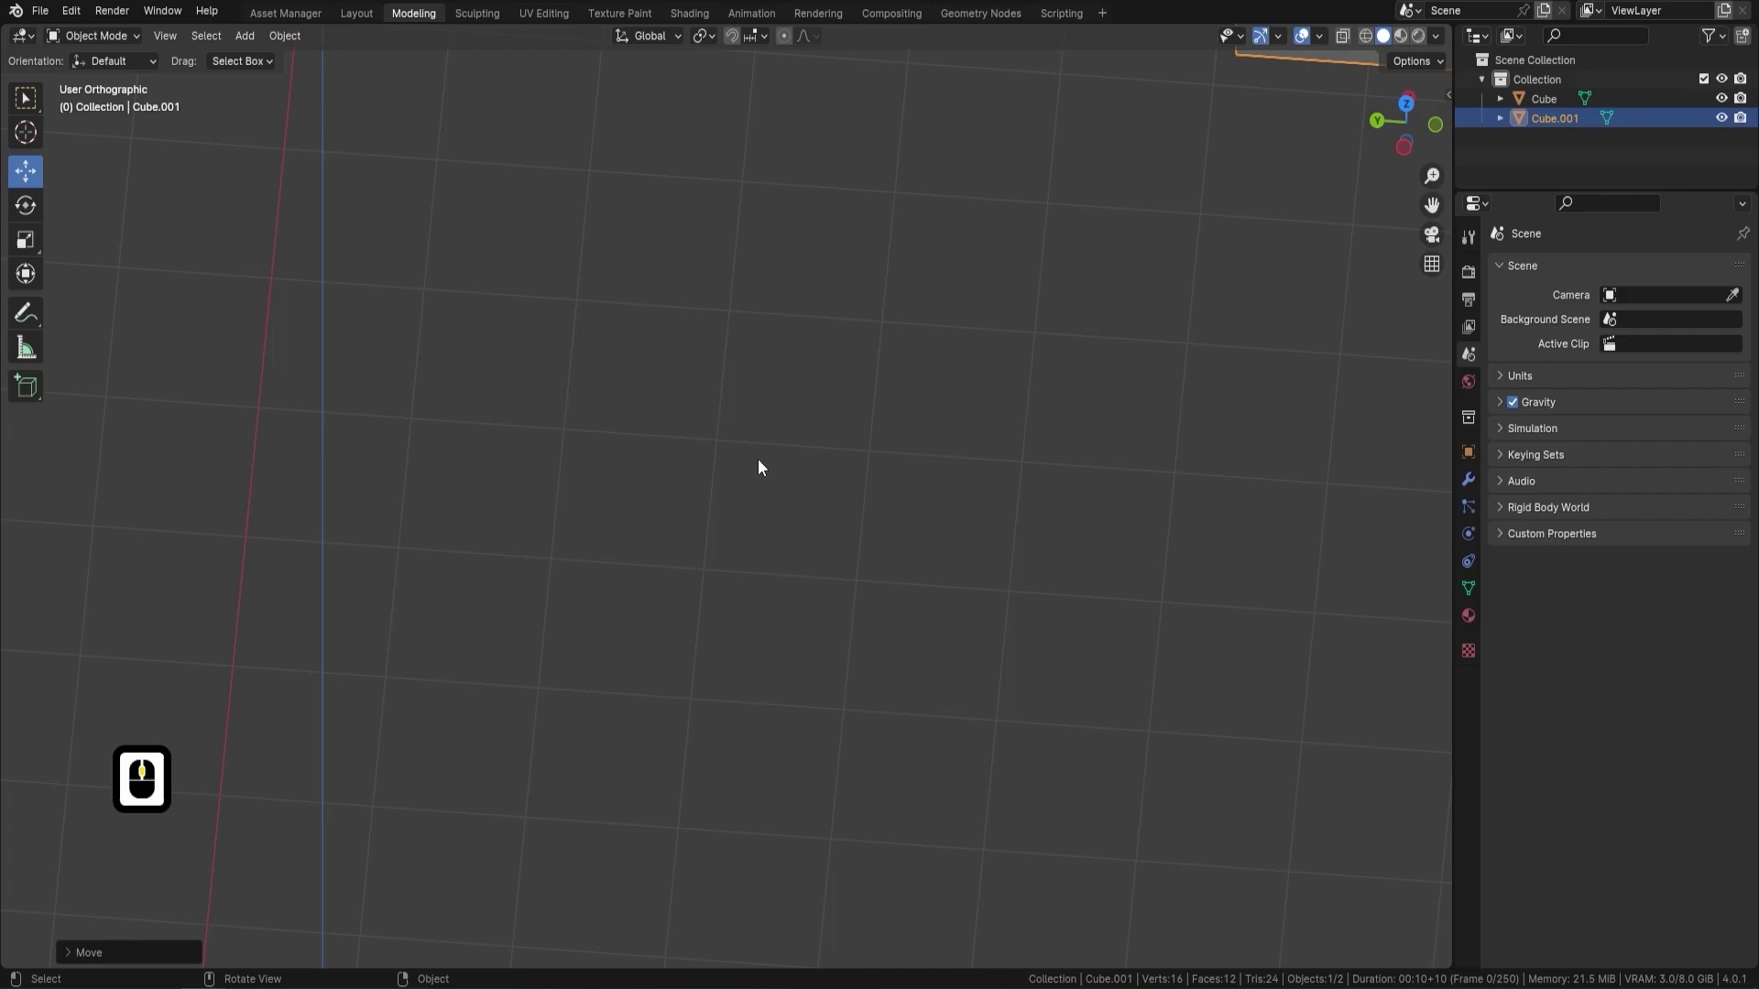
scroll(758, 467, down, 3)
- Set the Witdh input's default value to 1.000
double_click(1355, 725)
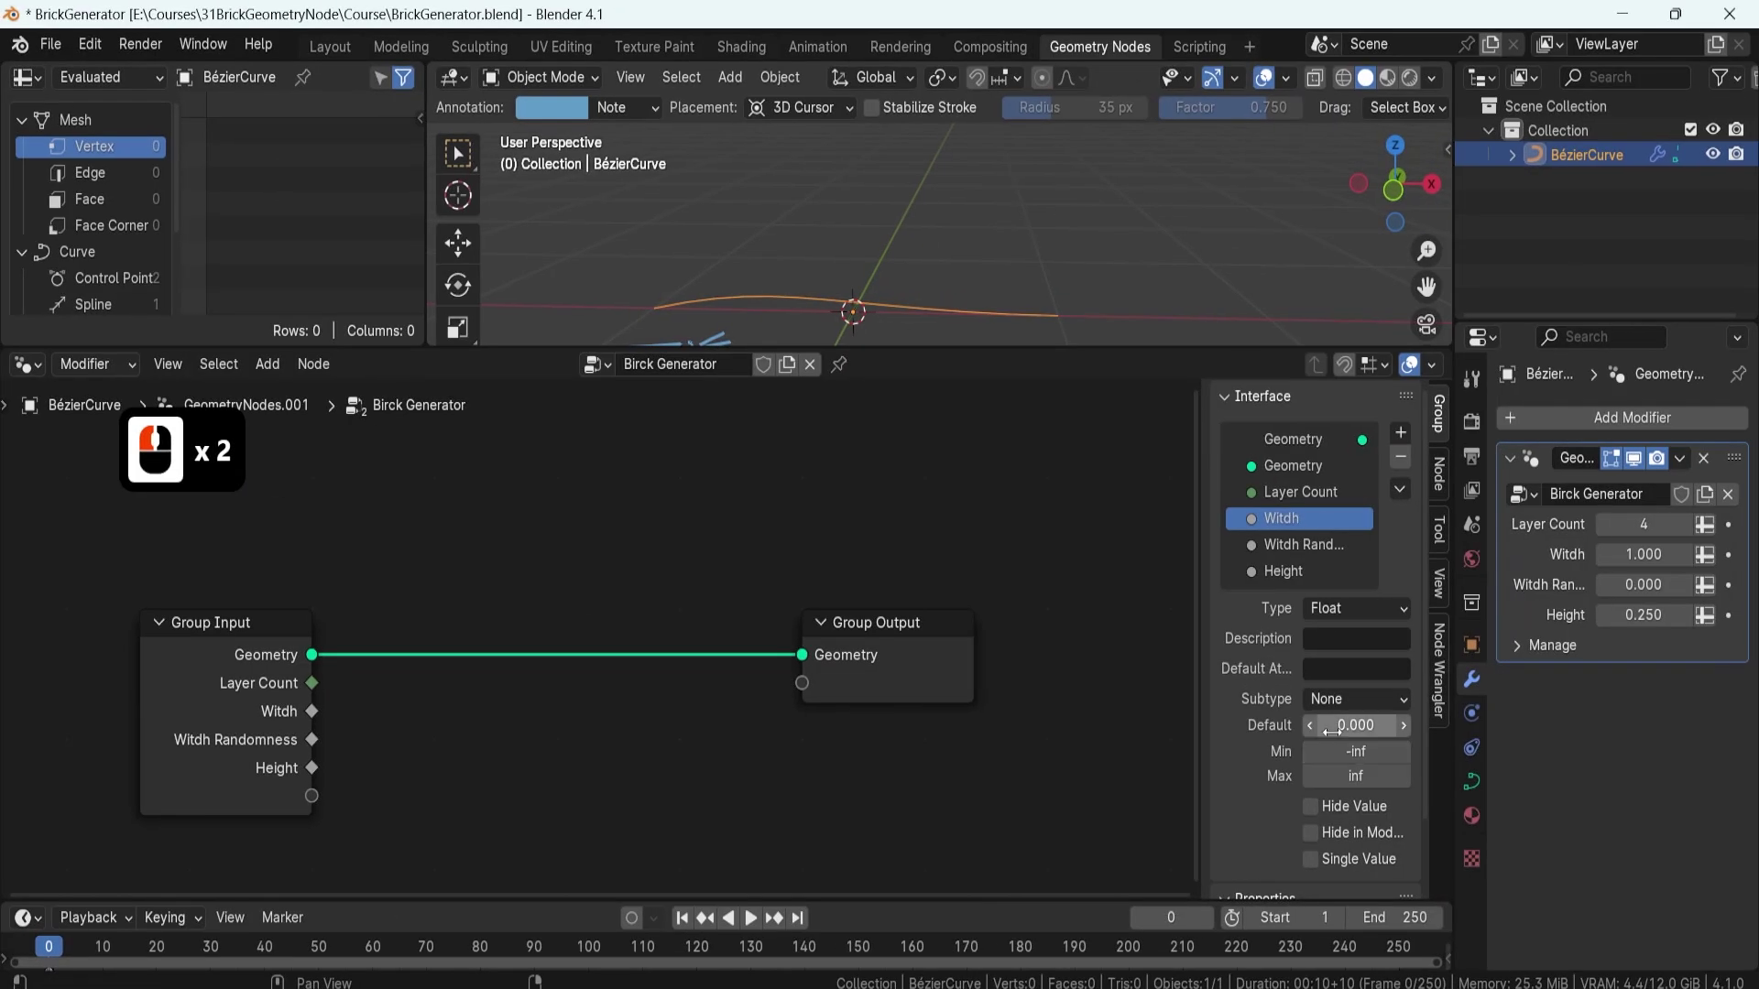
click(1355, 724)
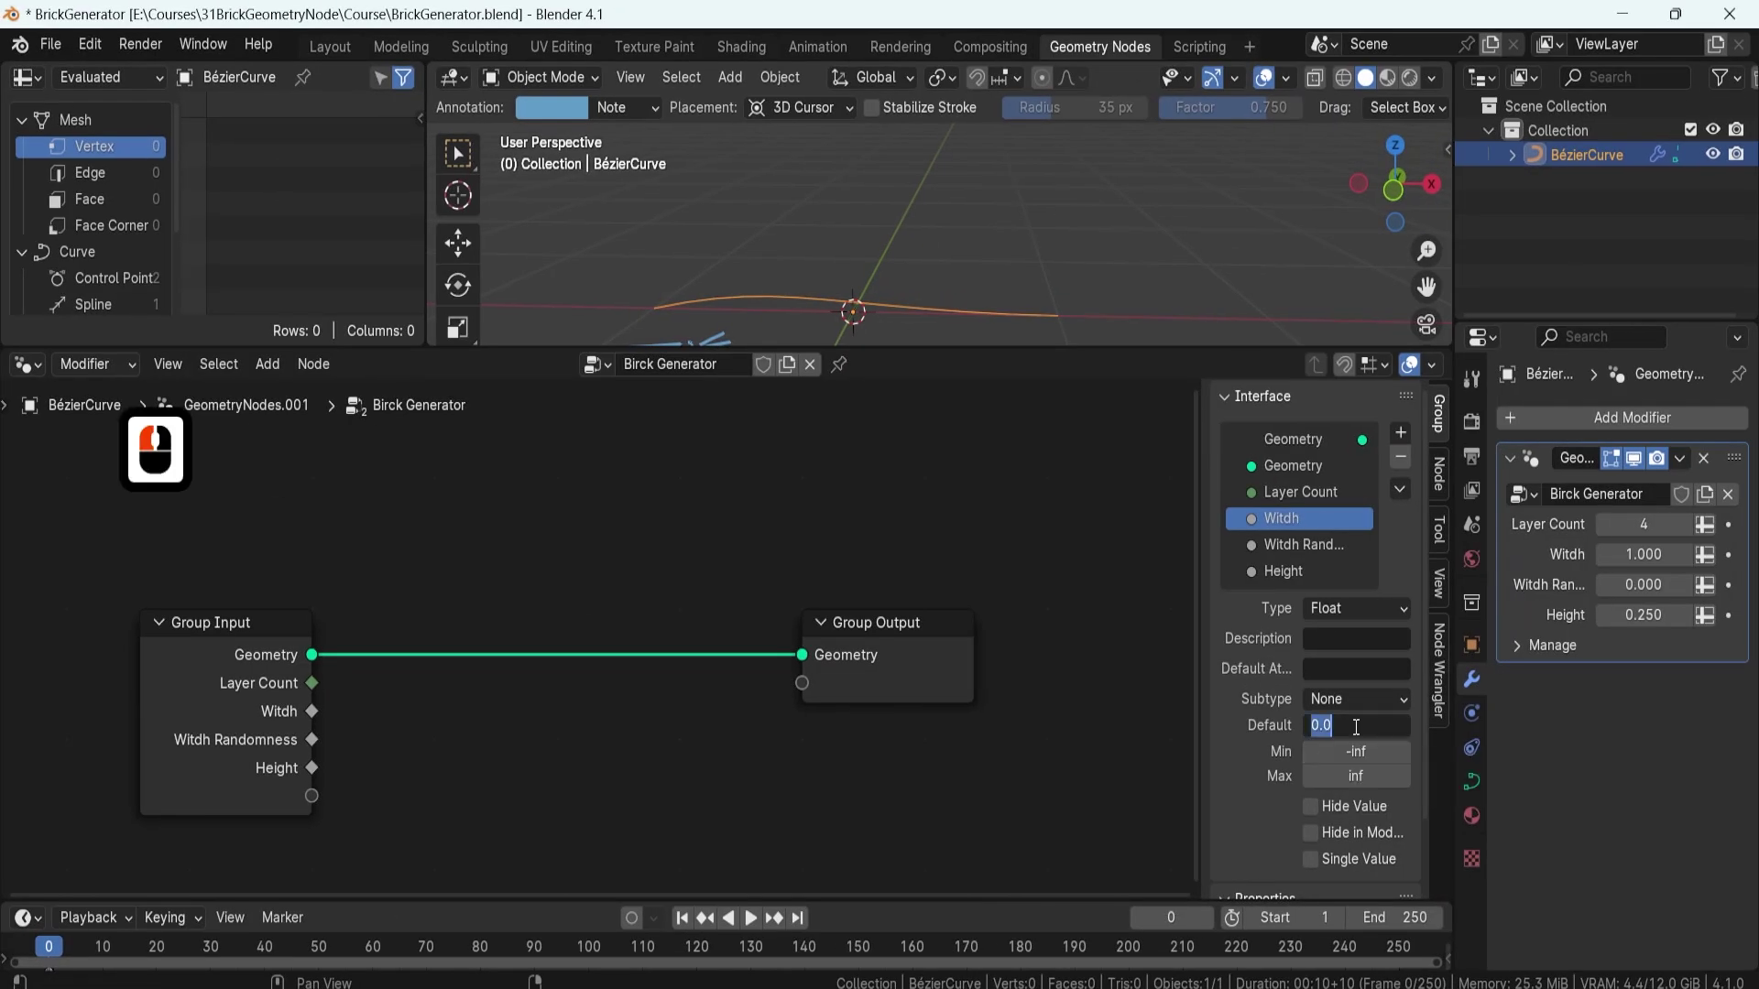
key(Return)
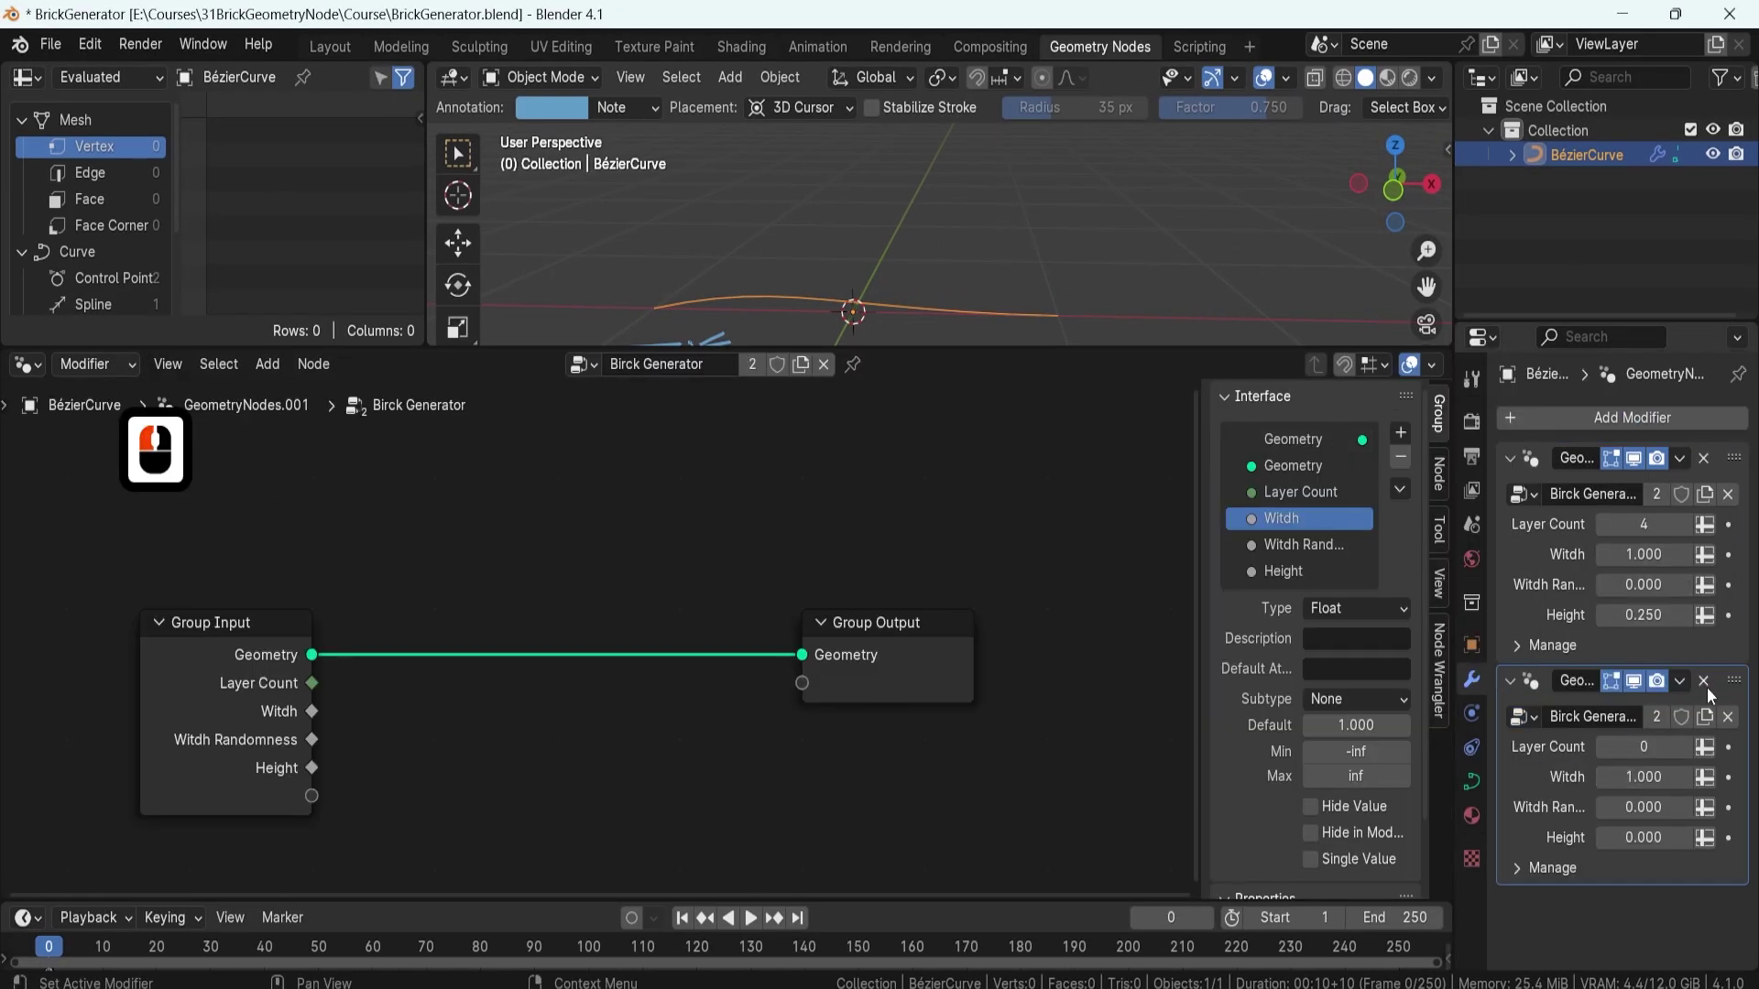
- Add a Mesh Line node to the Brick Generator tree
key(shift+a)
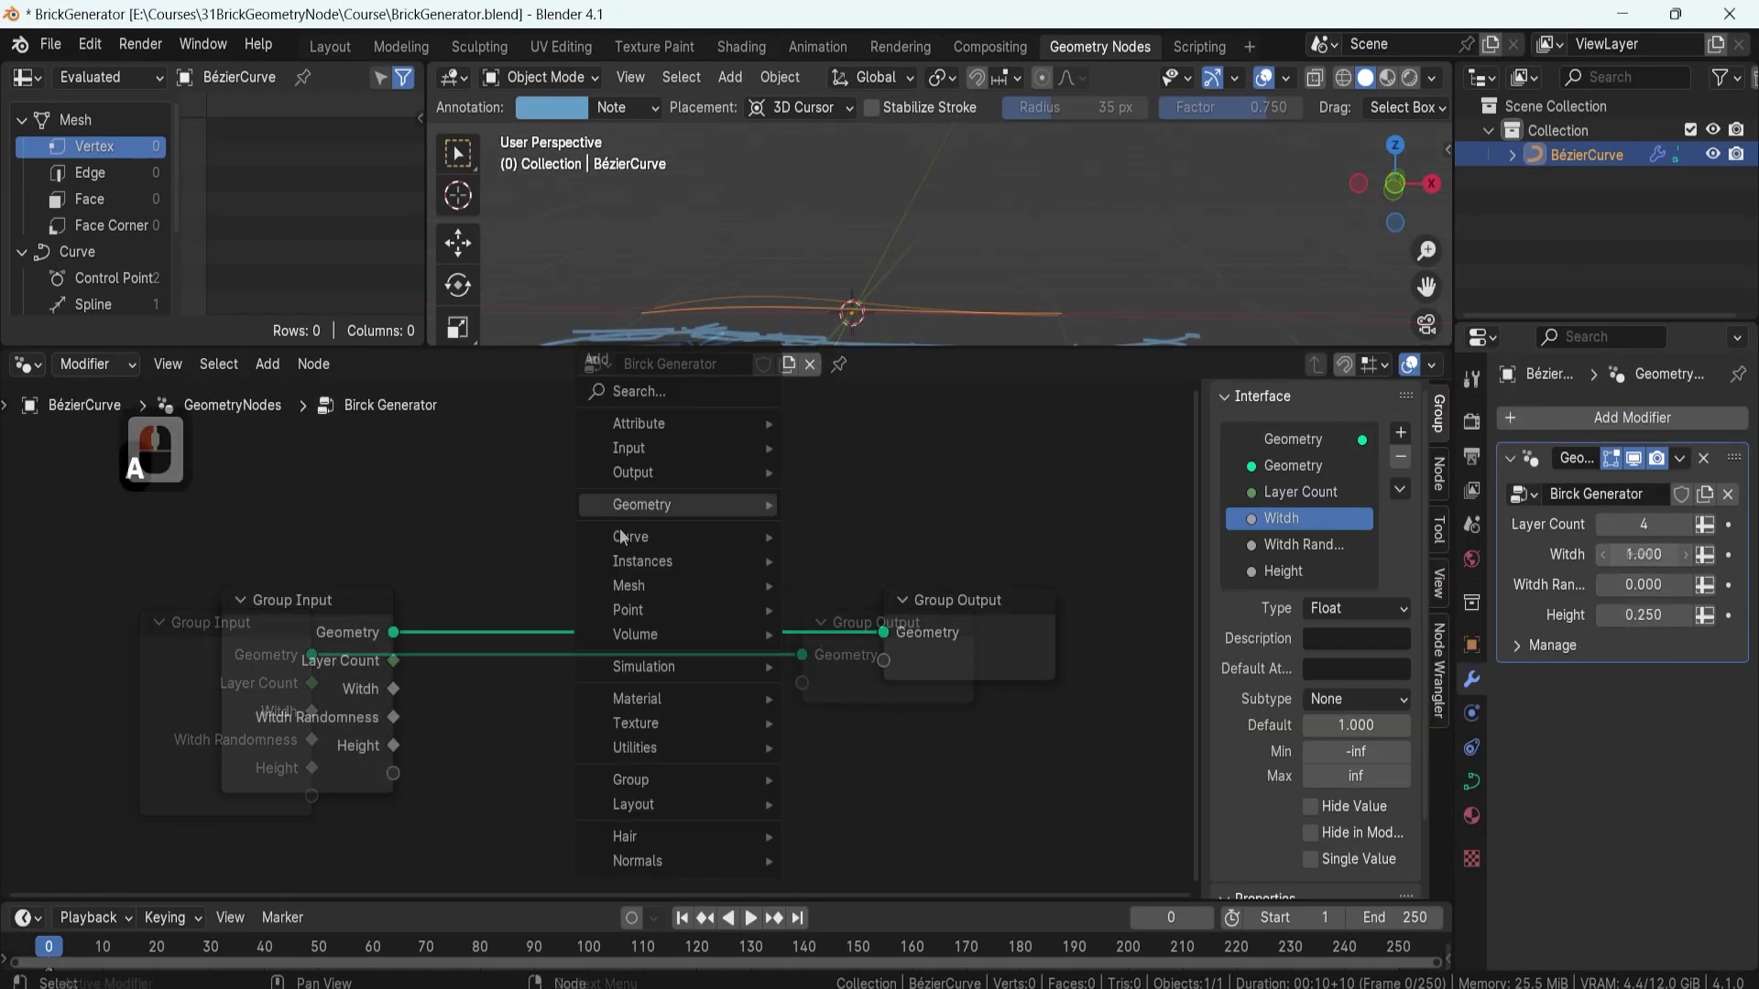
text(mesh line)
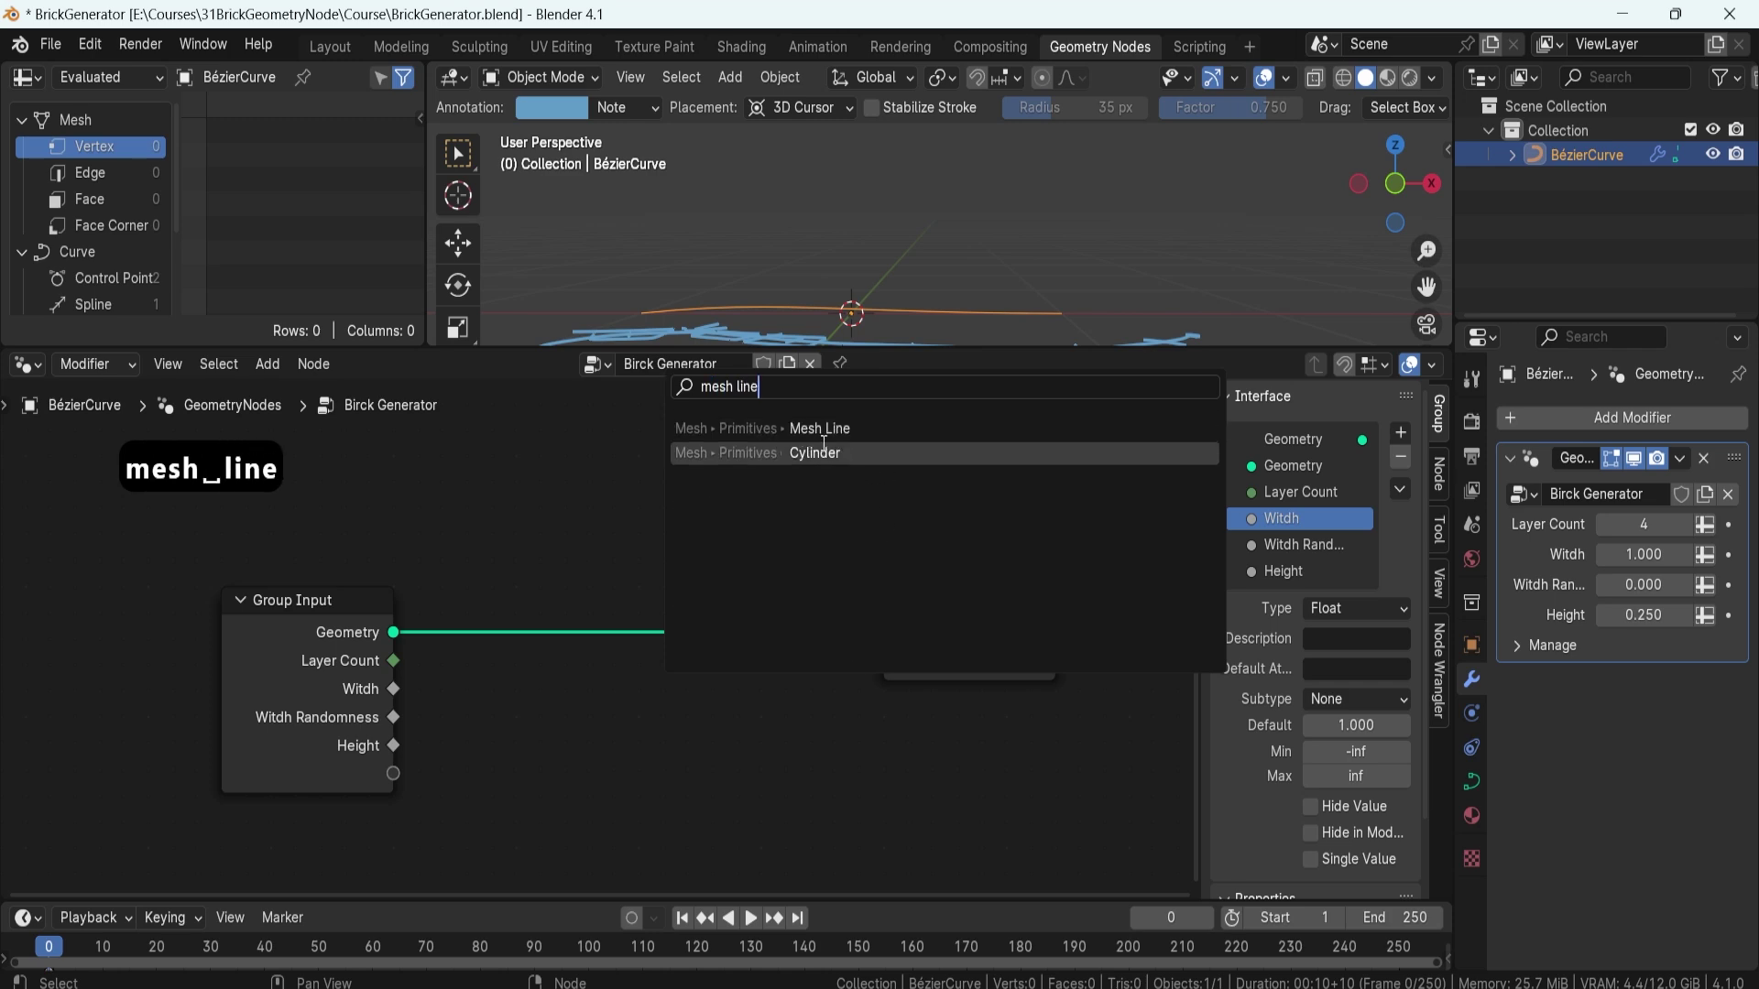
key(Return)
click(645, 523)
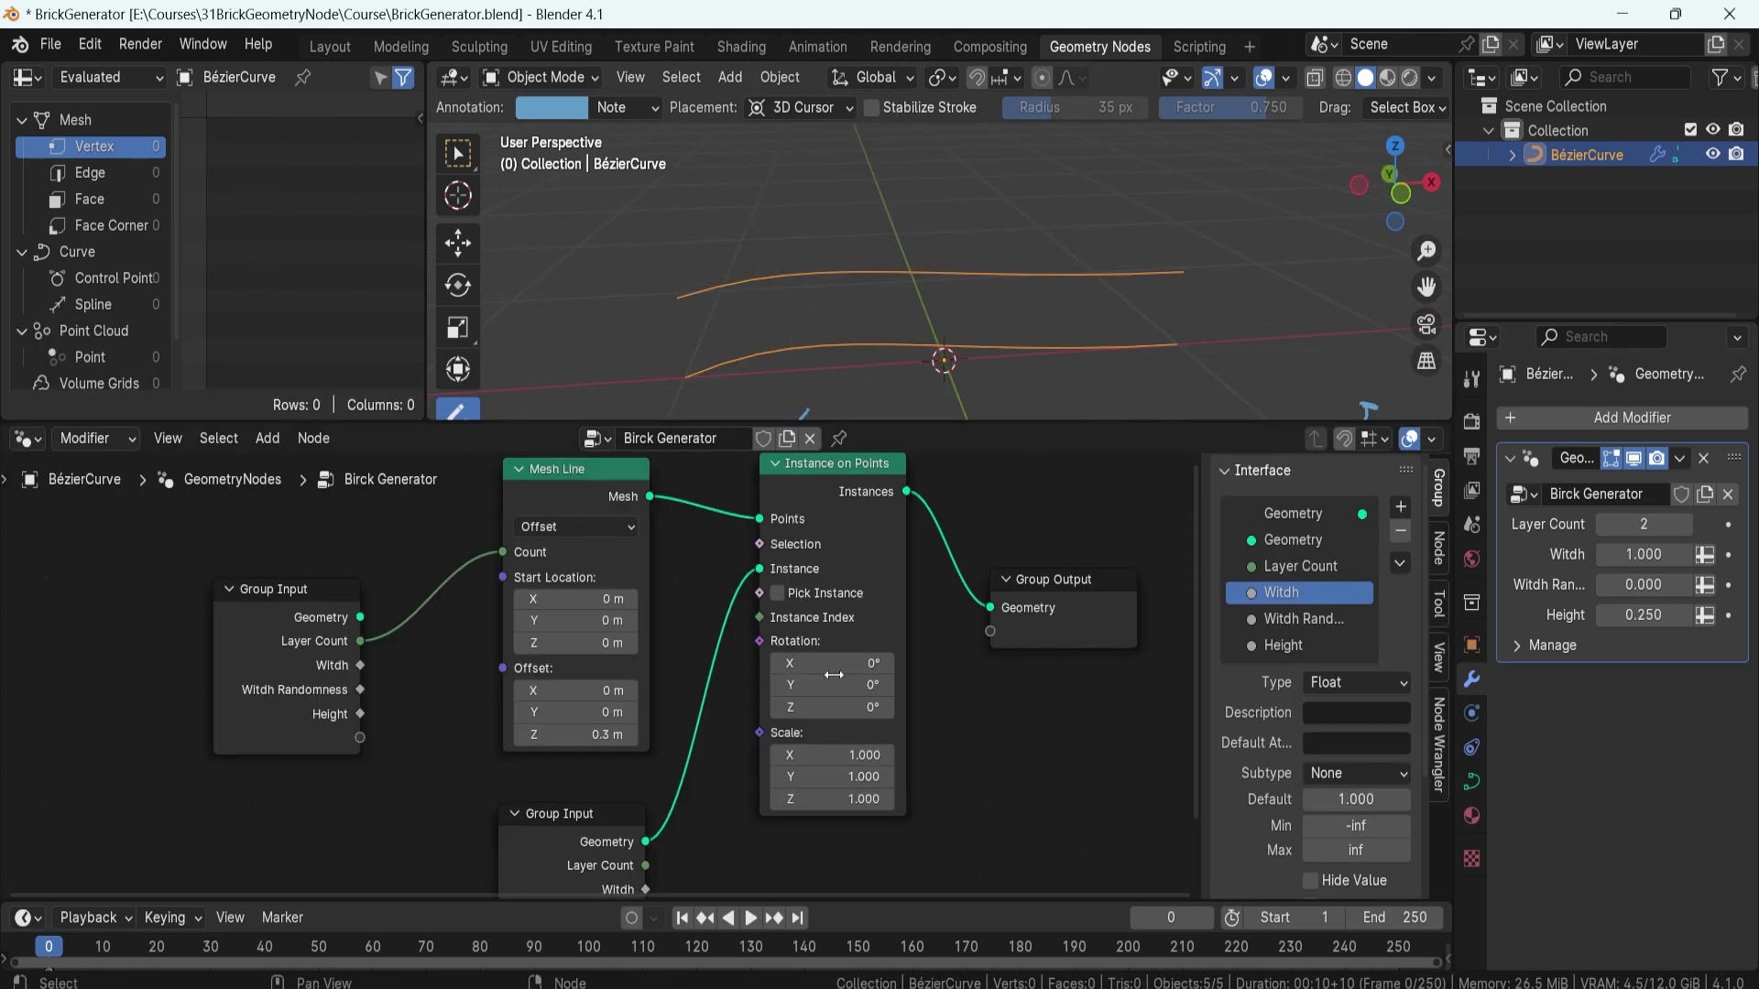
- Reduce the layer spacing to 0.17 m and rework the Mesh Line's offset links
mouse_move(586, 735)
shift+mouse_down()
mouse_move(549, 735)
mouse_move(595, 734)
shift+mouse_up()
scroll(371, 712, up, 3)
mouse_move(460, 751)
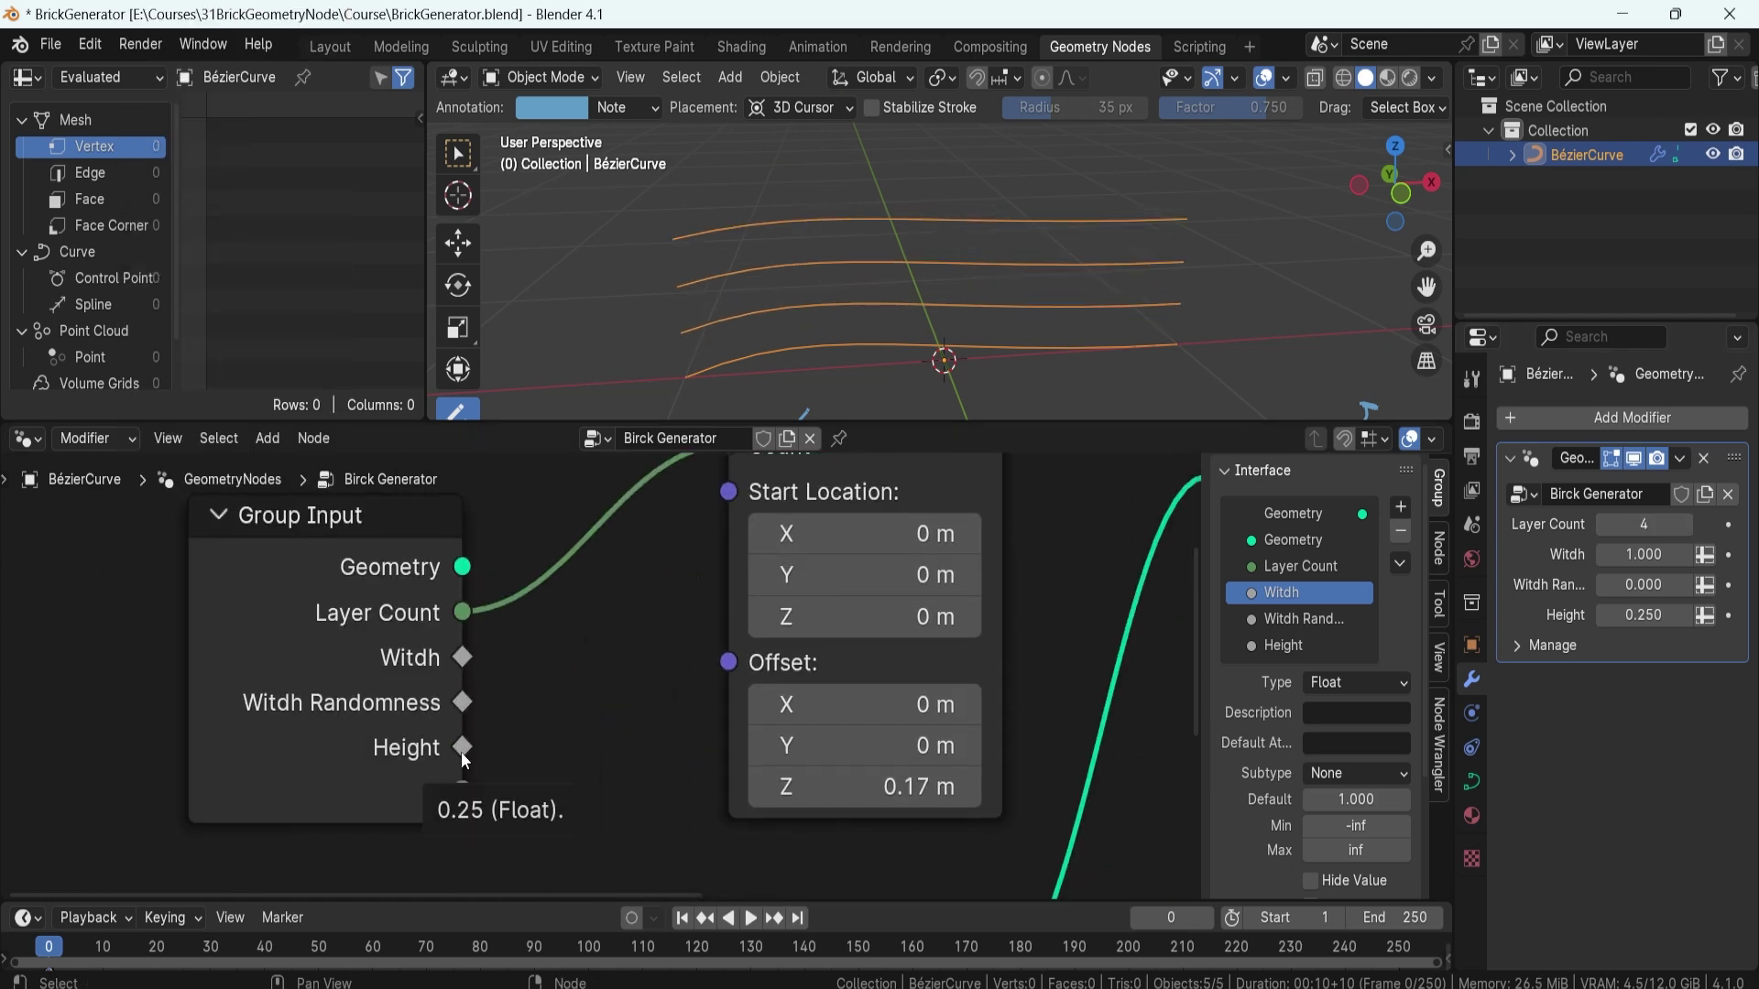
drag(462, 748, 751, 666)
ctrl+right_drag(609, 829, 634, 673)
shift+middle_drag(641, 671, 866, 664)
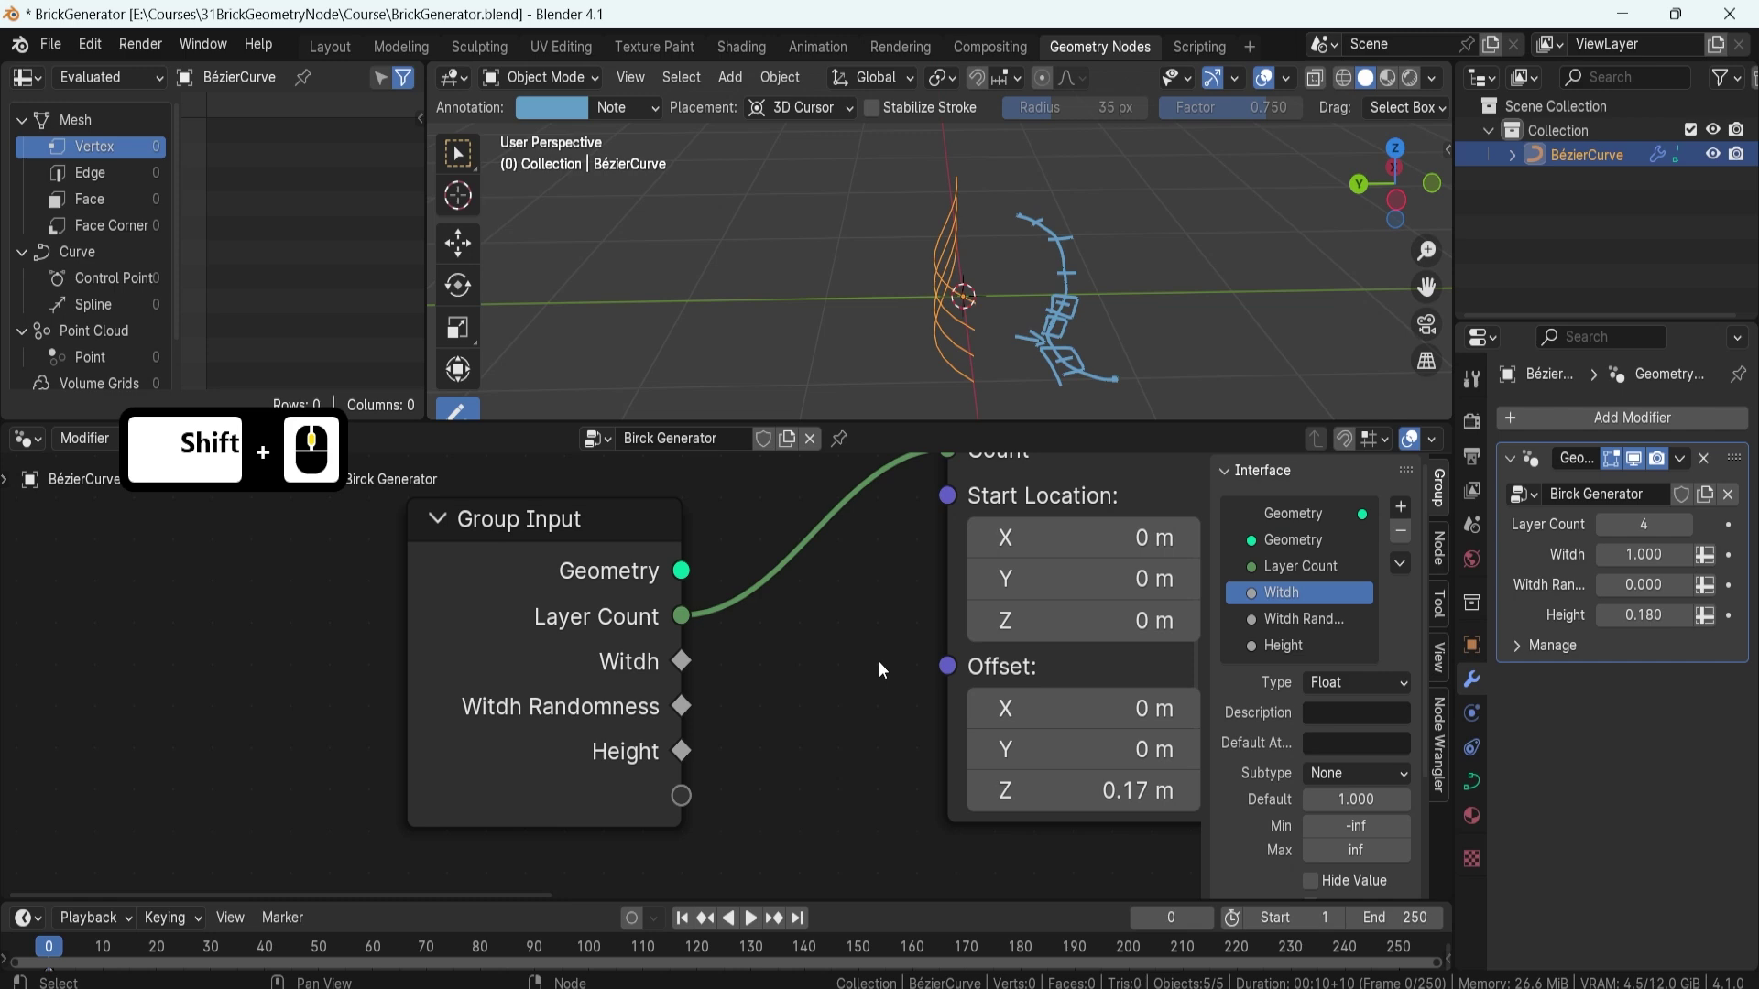
mouse_move(952, 673)
drag(952, 673, 587, 710)
- Add a Divide node dividing the curve length by Witdh
text(comb)
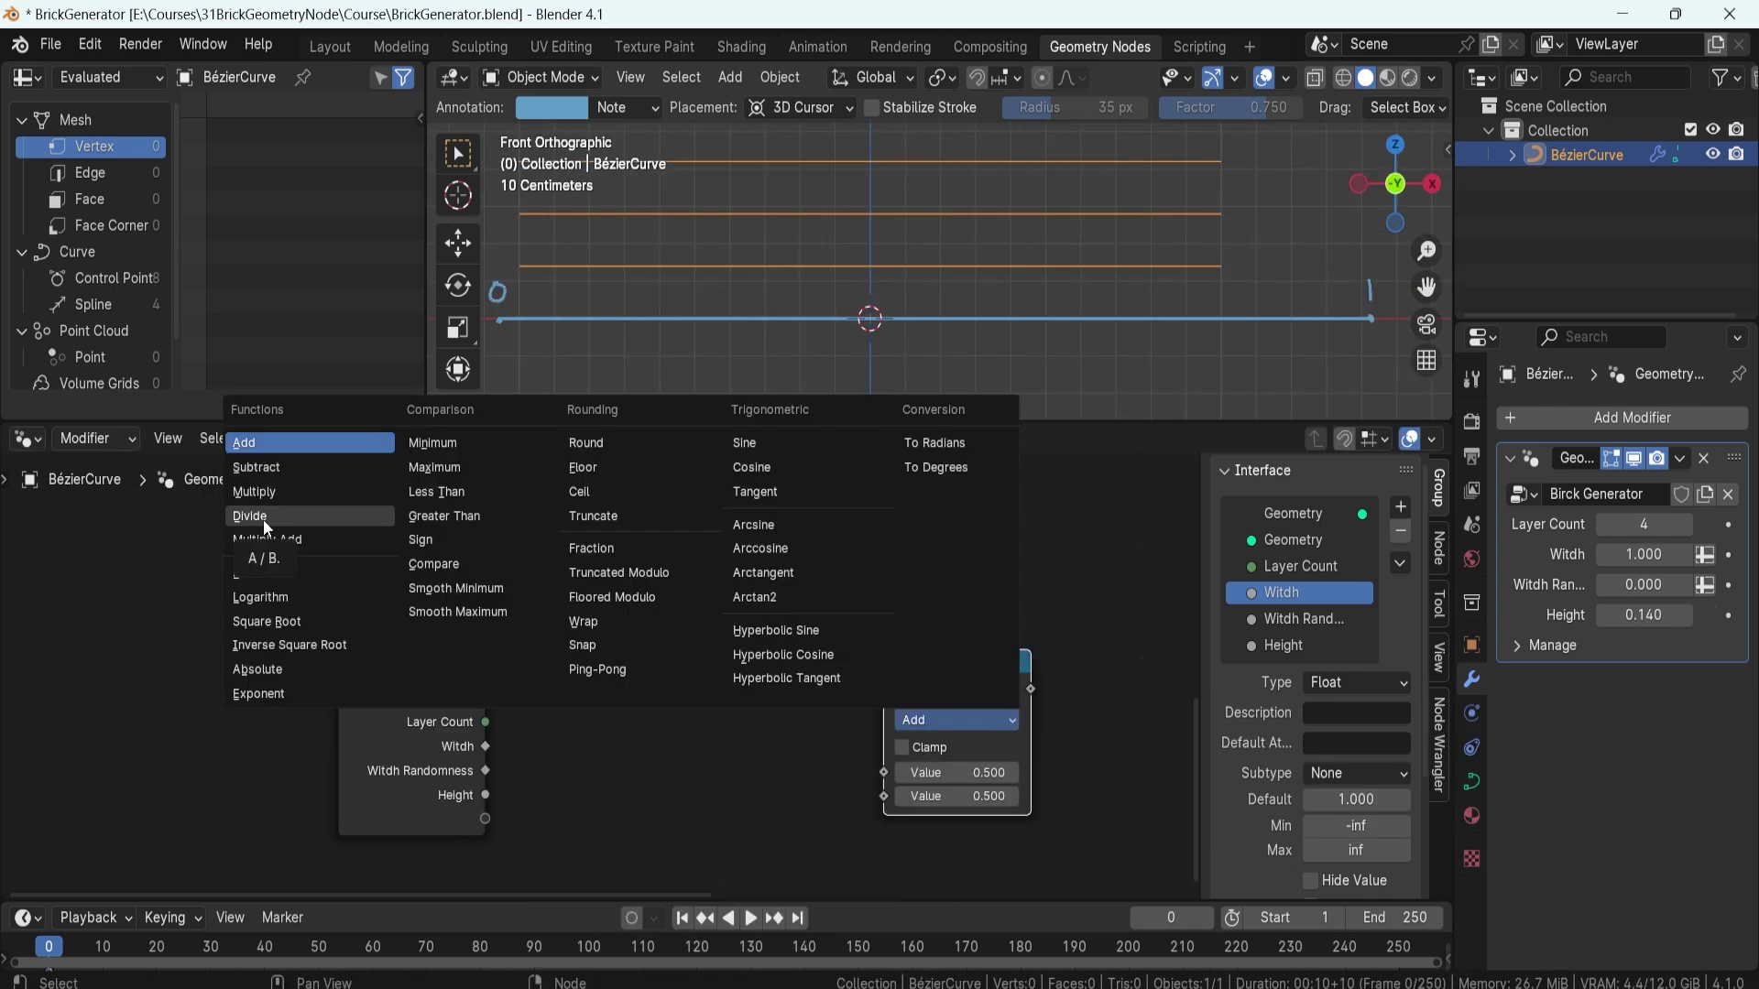
click(817, 656)
drag(811, 652, 913, 710)
drag(485, 746, 913, 733)
middle_drag(1042, 702, 956, 688)
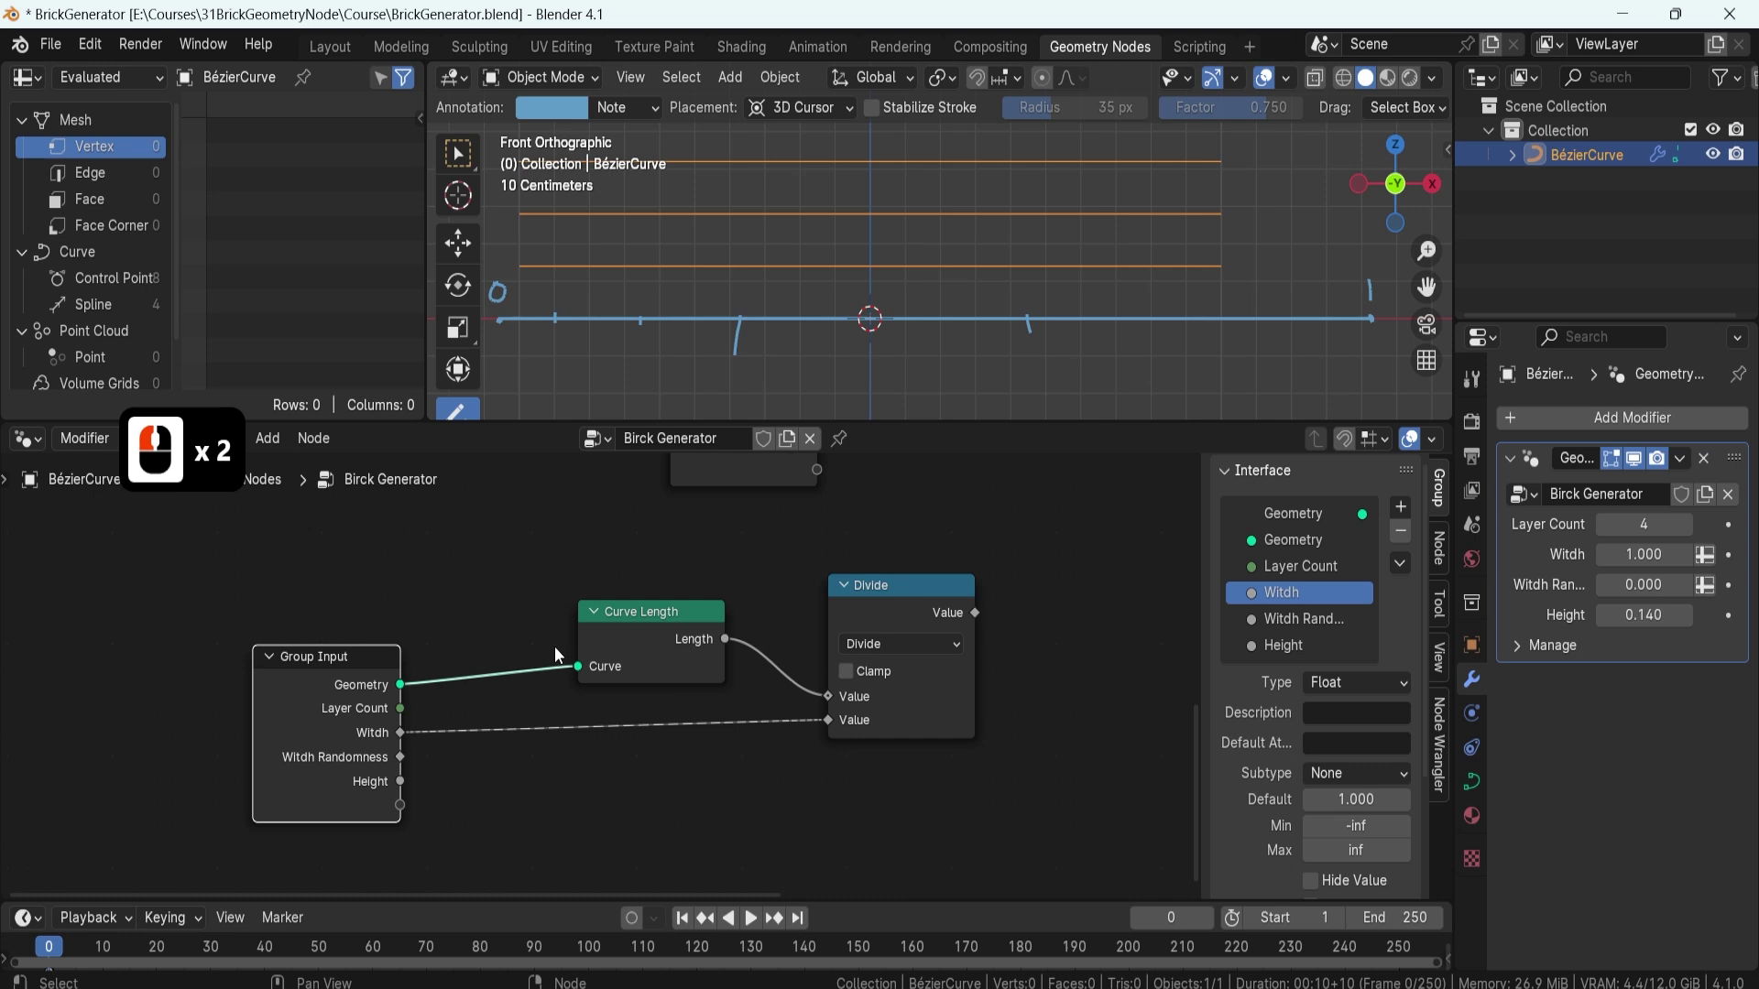
middle_drag(558, 655, 469, 649)
key(ctrl+z)
key(ctrl+z)
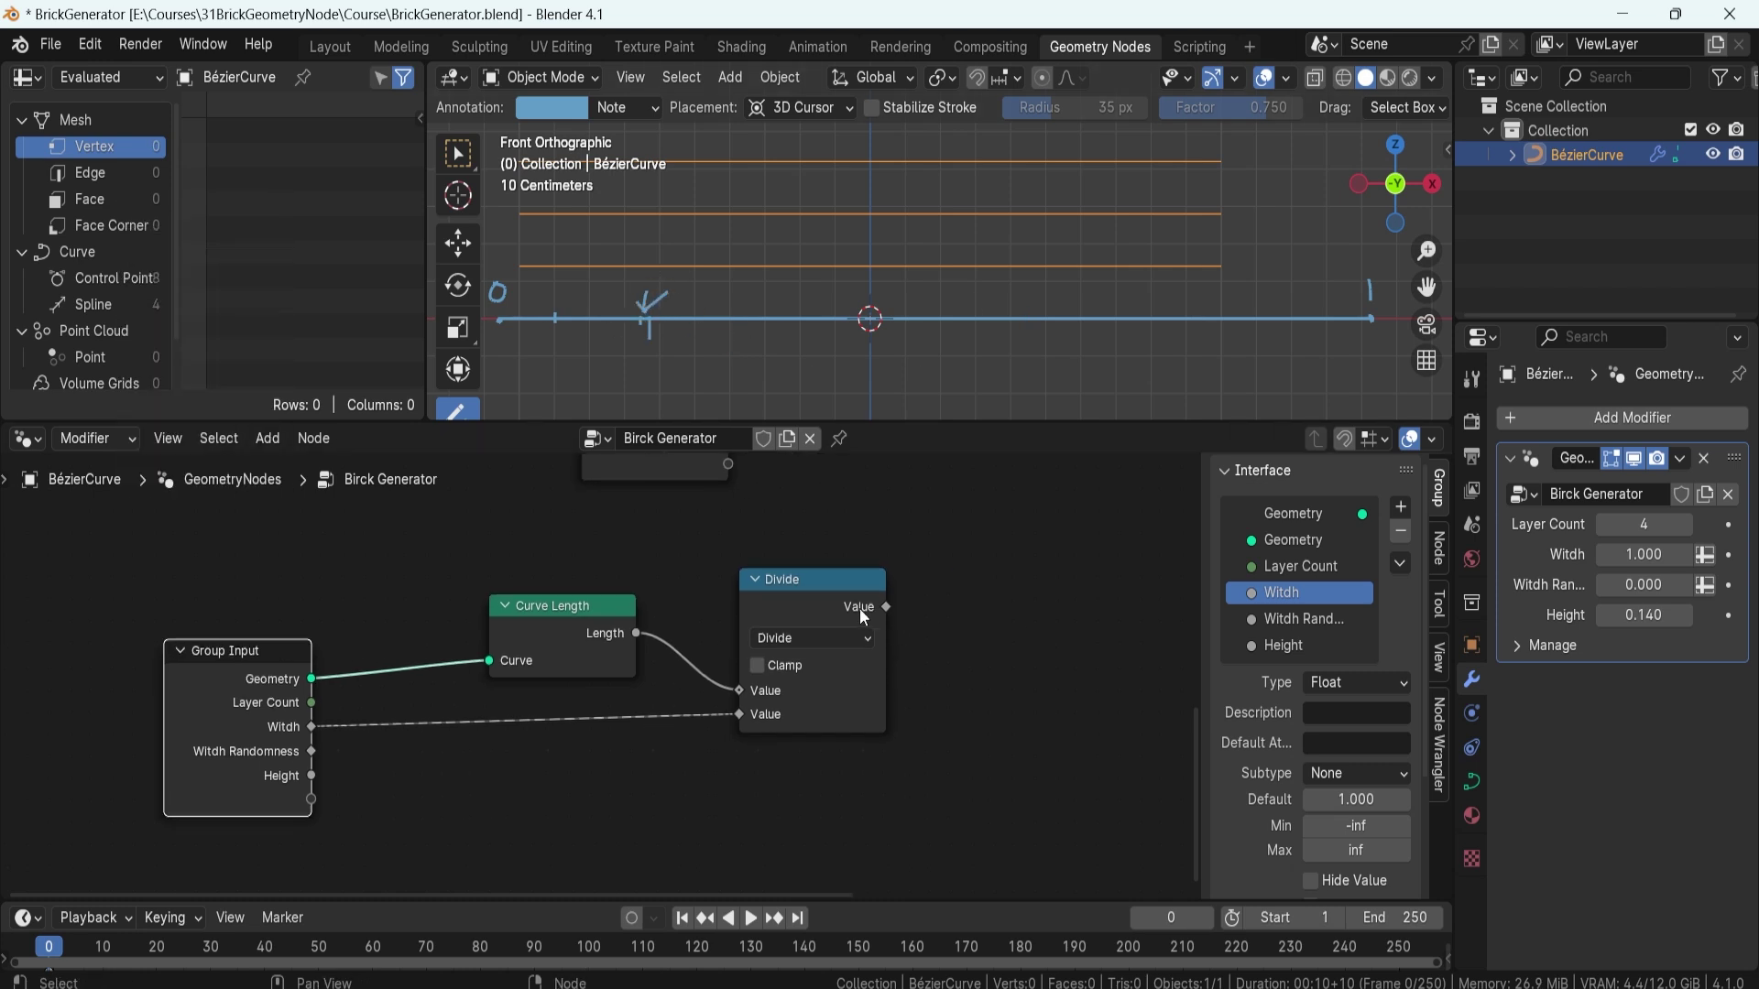
- Add an Add math node after the Divide result
drag(884, 608, 960, 588)
click(926, 616)
middle_drag(1044, 722, 923, 700)
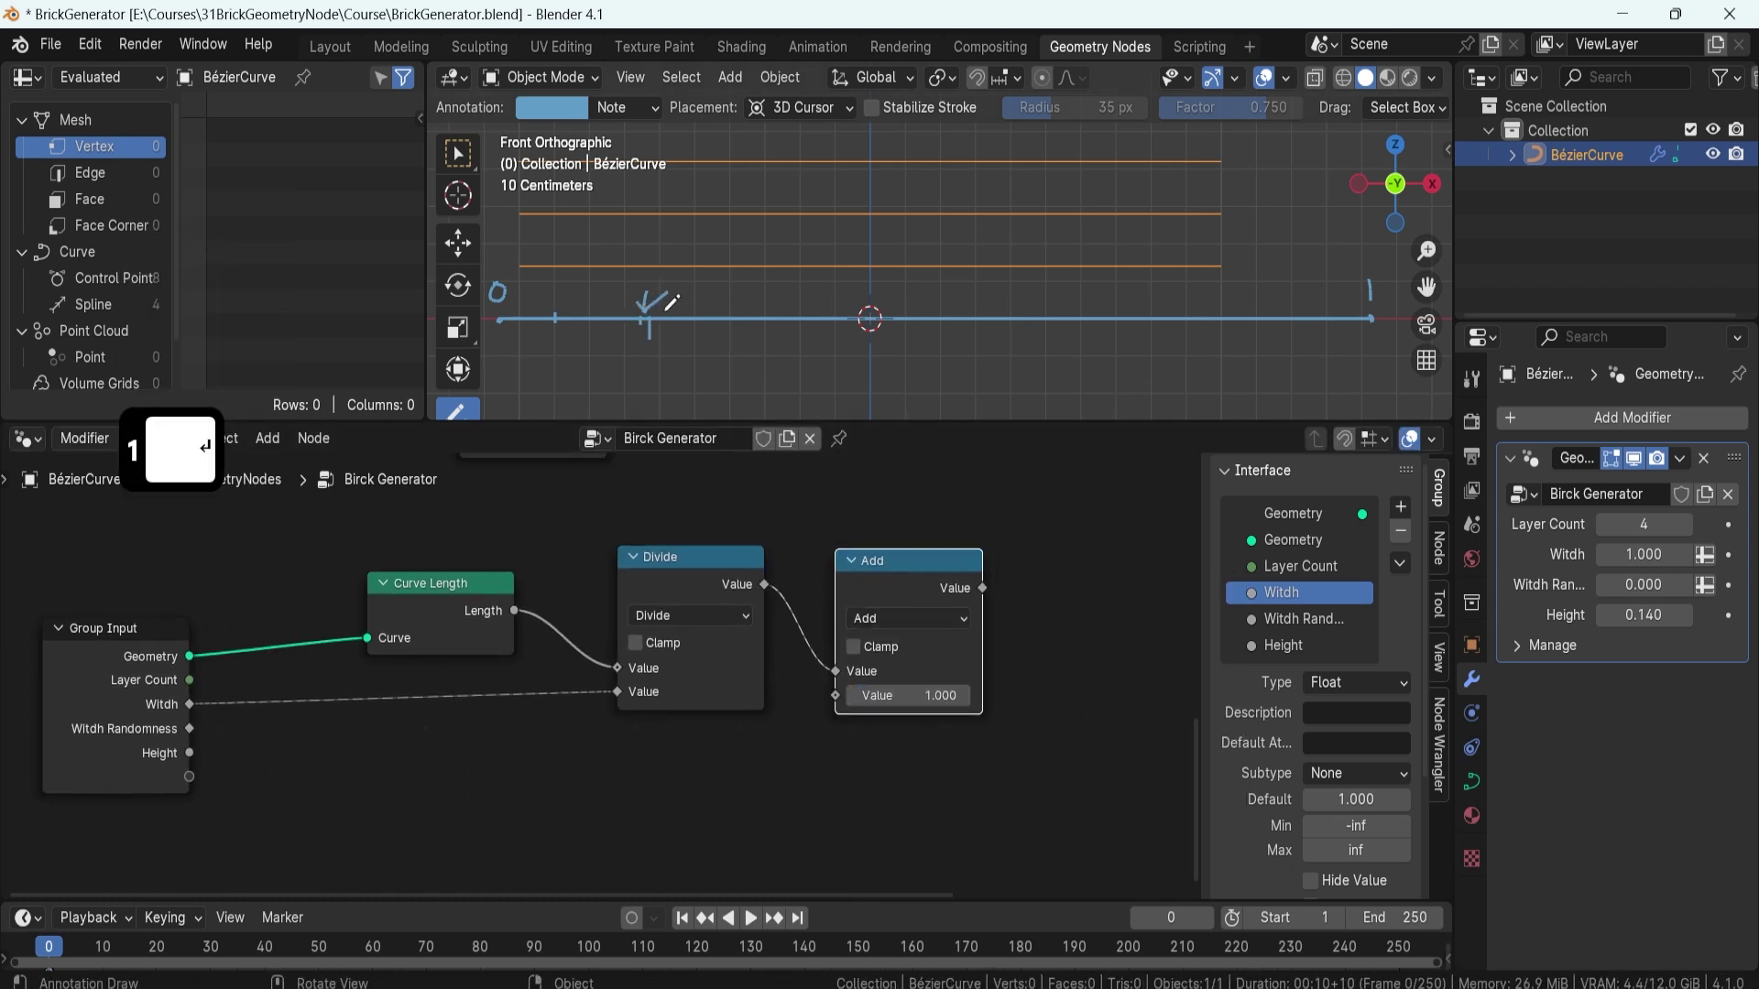
scroll(646, 266, up, 5)
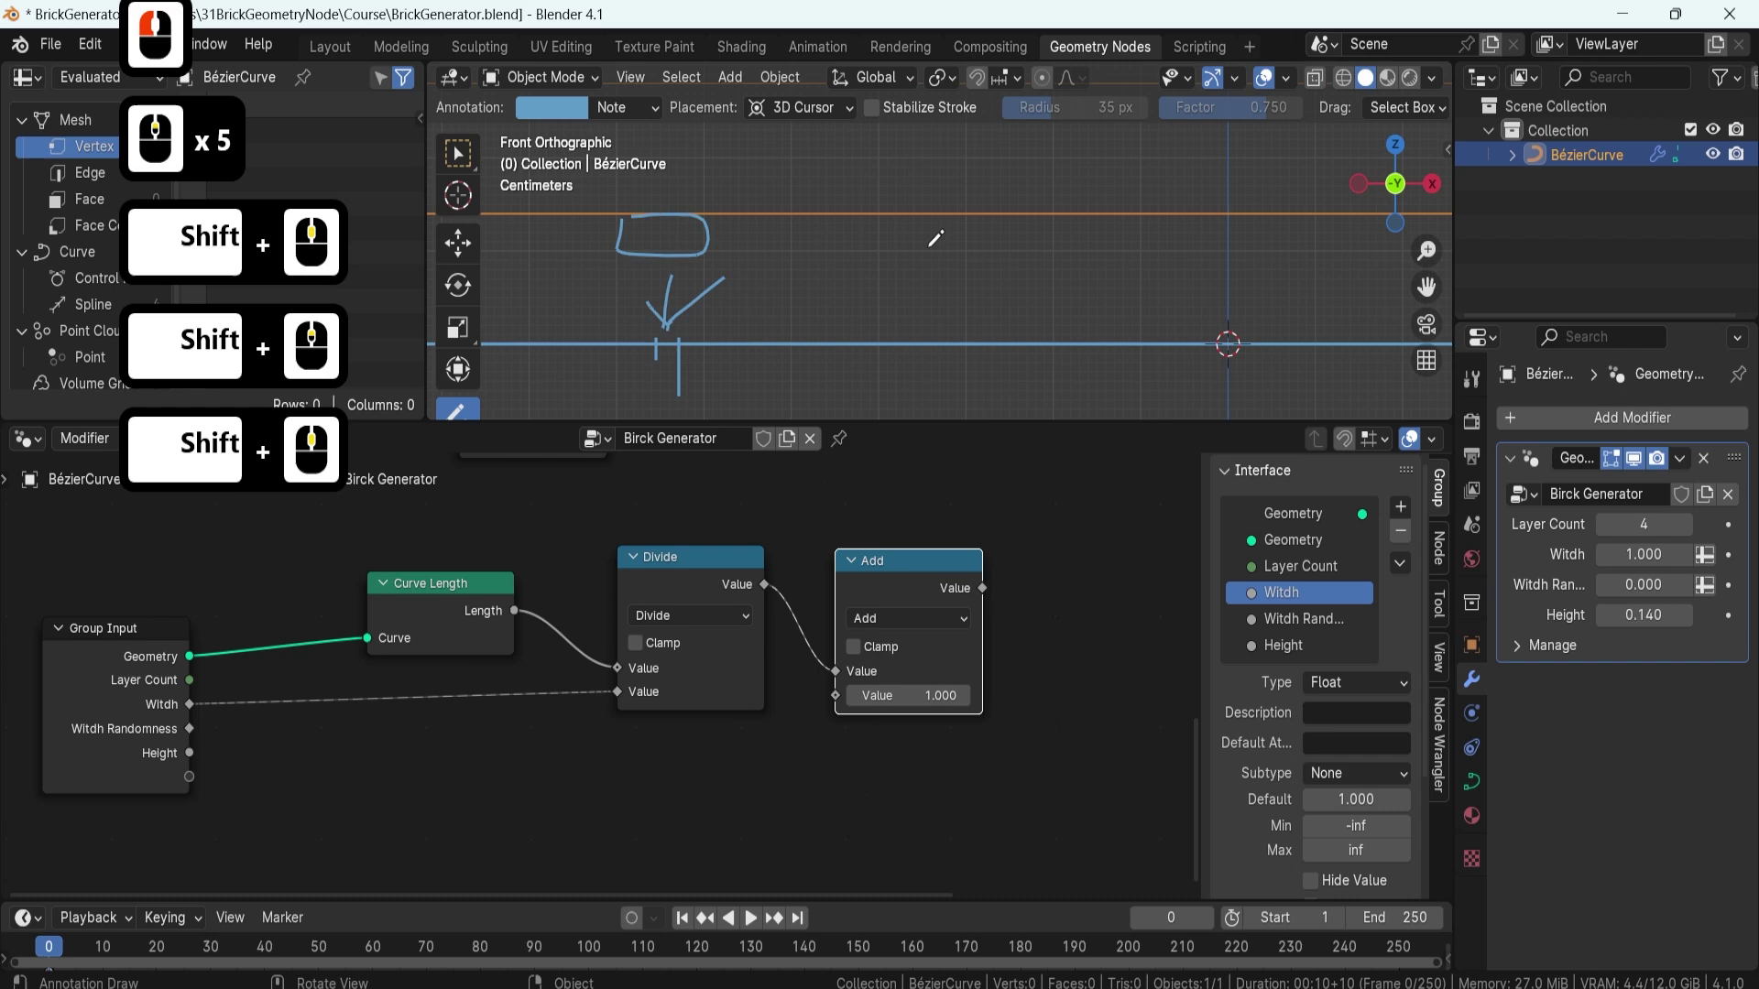
key(ctrl+z)
key(ctrl+z)
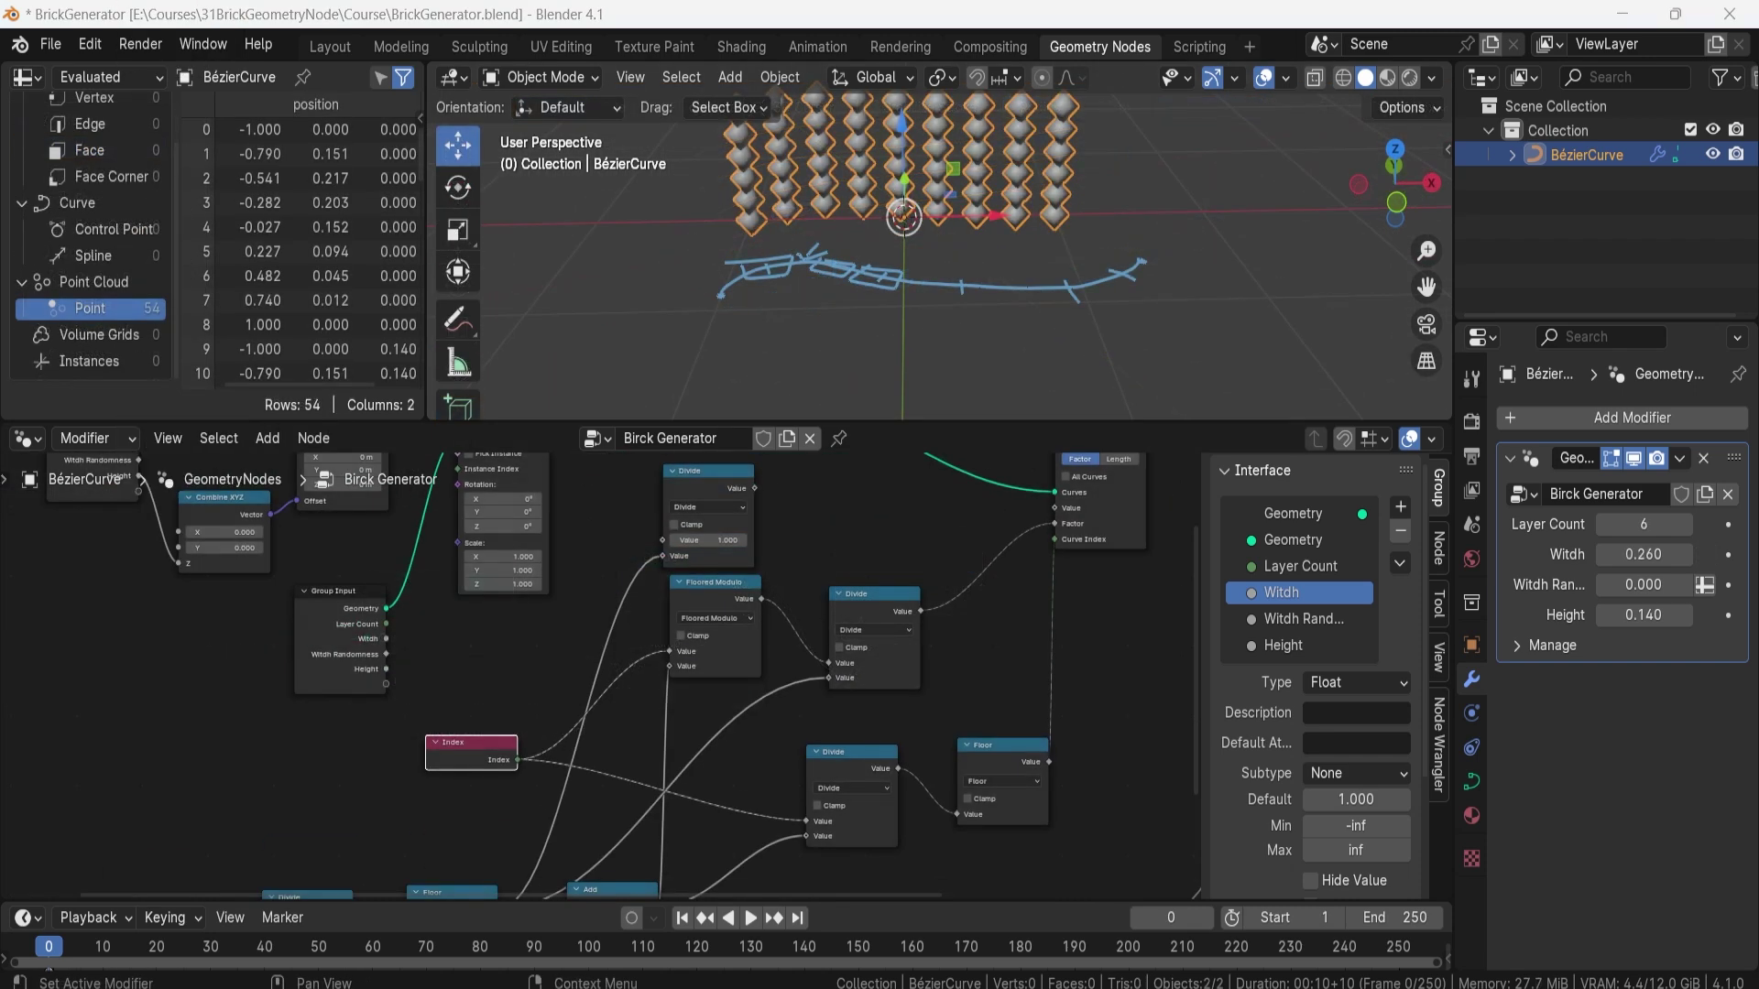
- Insert a Multiply node into the Divide link
scroll(724, 672, up, 4)
scroll(724, 673, down, 7)
scroll(724, 673, up, 4)
key(shift+a)
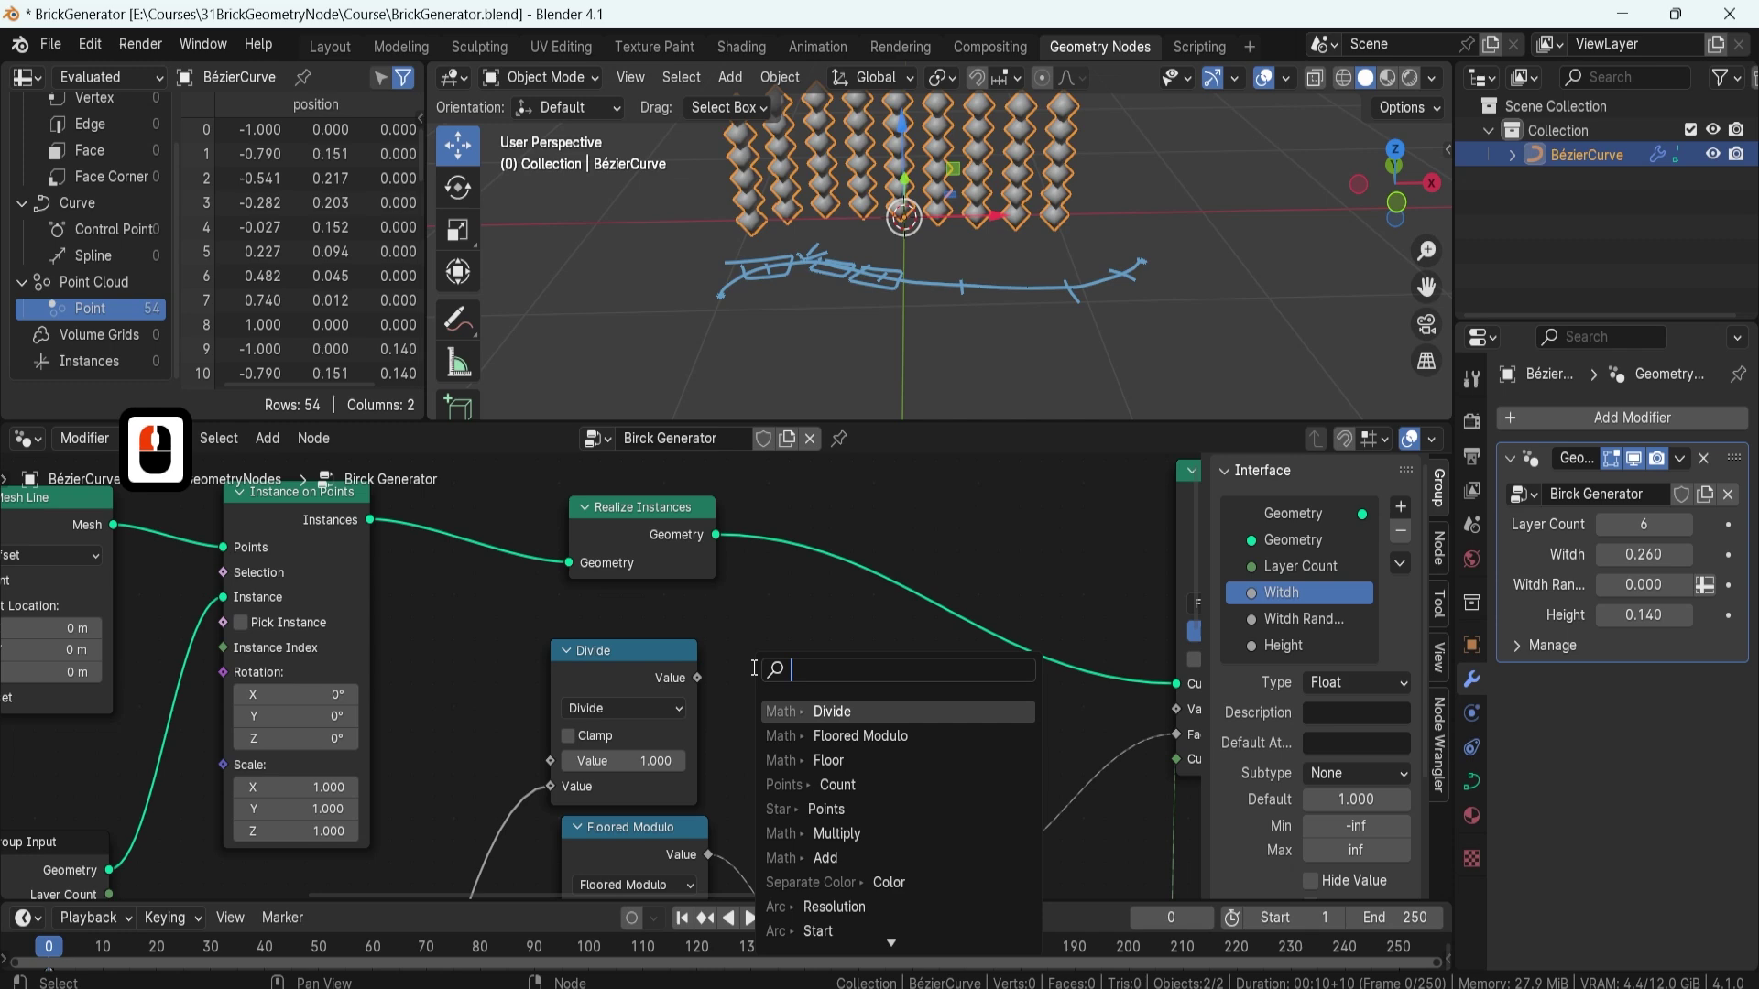
text(mult)
key(Return)
click(838, 801)
- Add another node to the chain and set the Multiply factor to 0.250
scroll(764, 806, down, 7)
scroll(946, 601, up, 5)
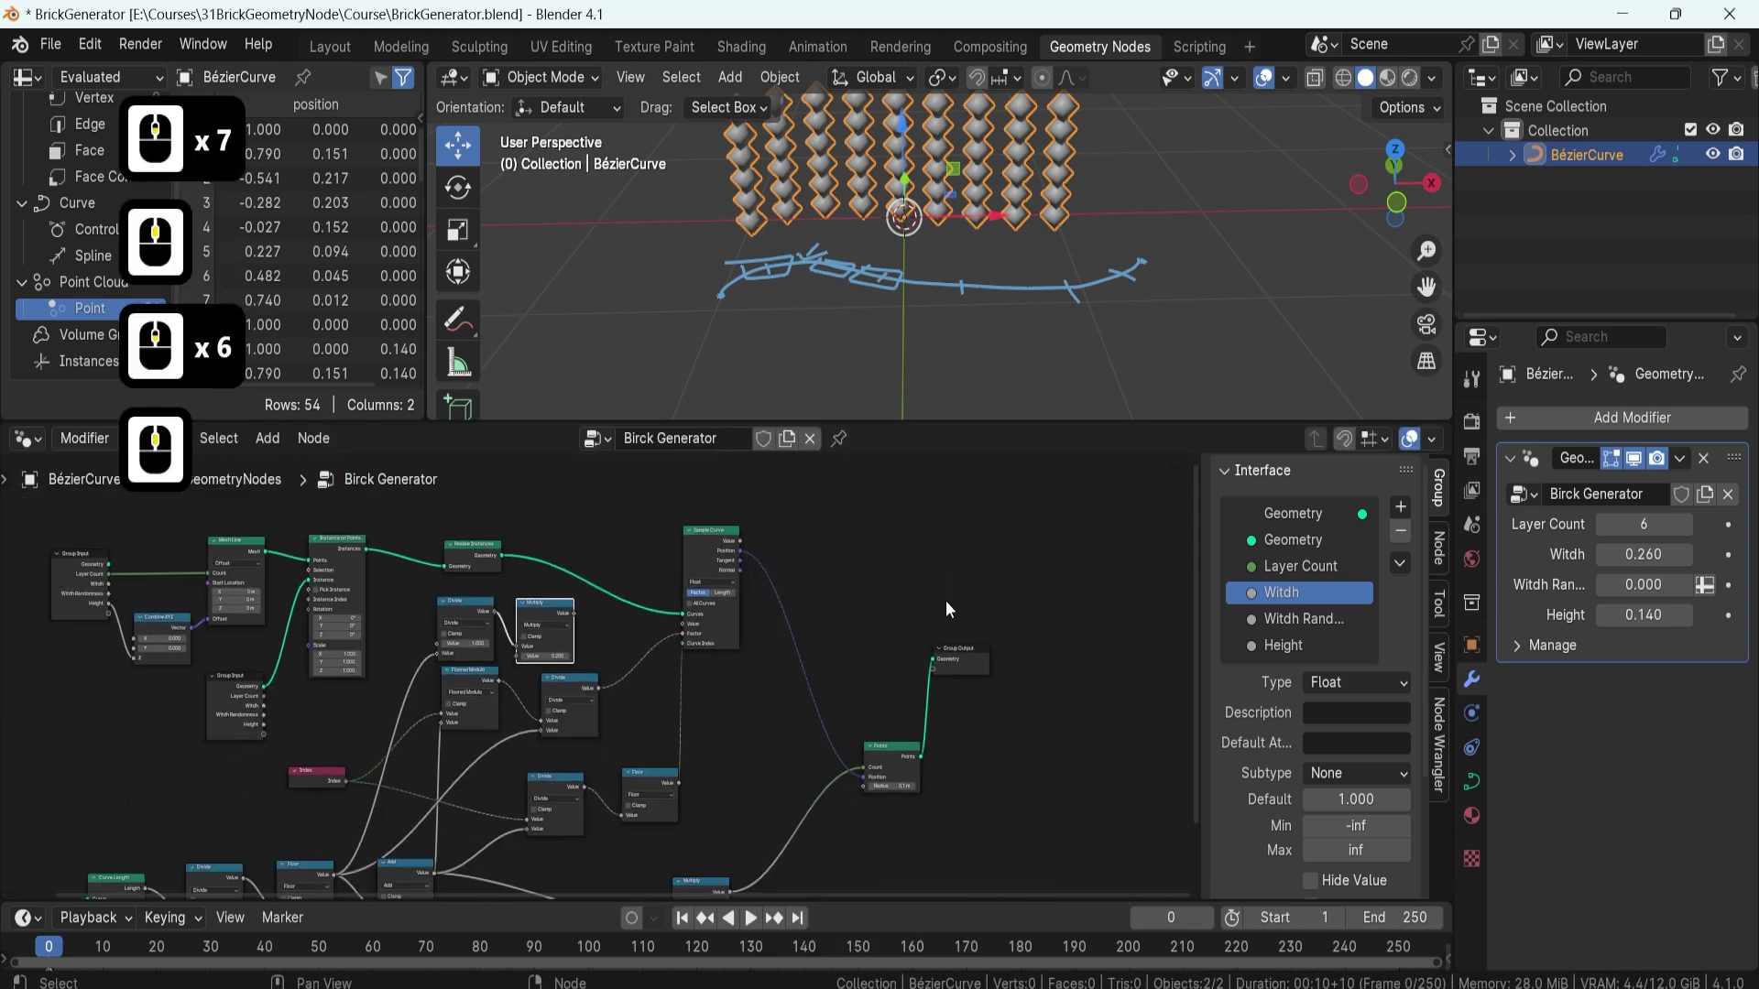
shift+middle_drag(507, 624, 725, 414)
drag(725, 417, 725, 280)
key(shift+a)
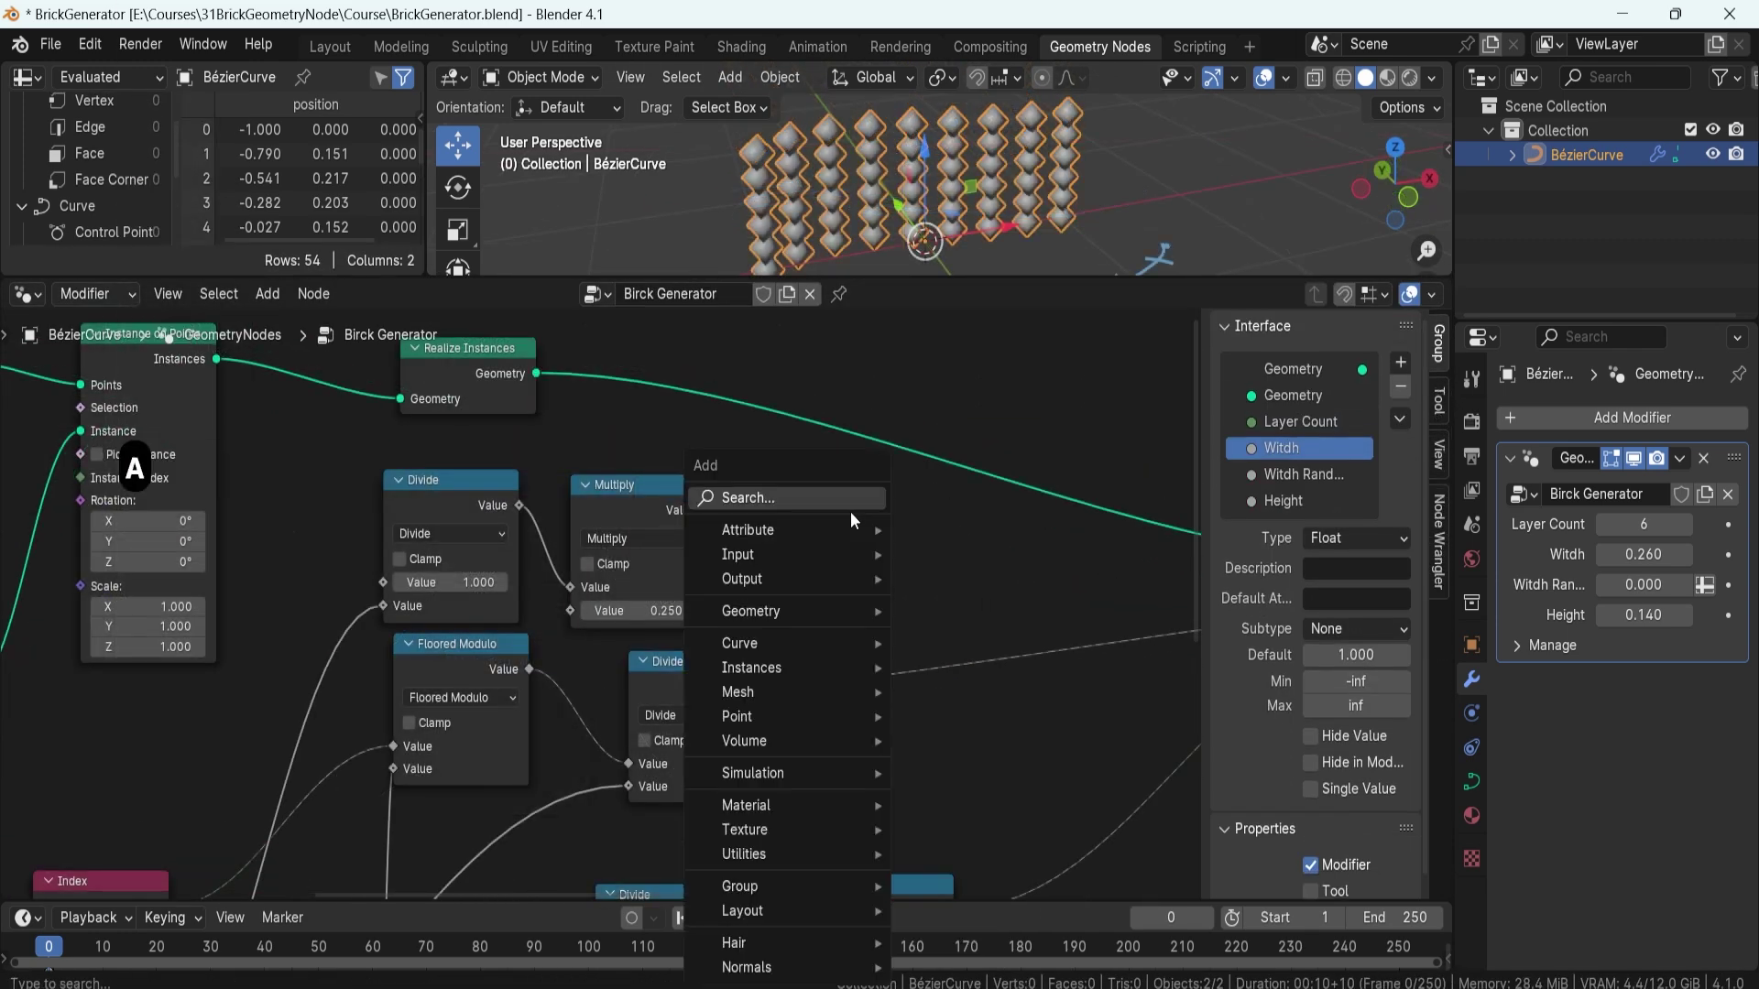
click(907, 513)
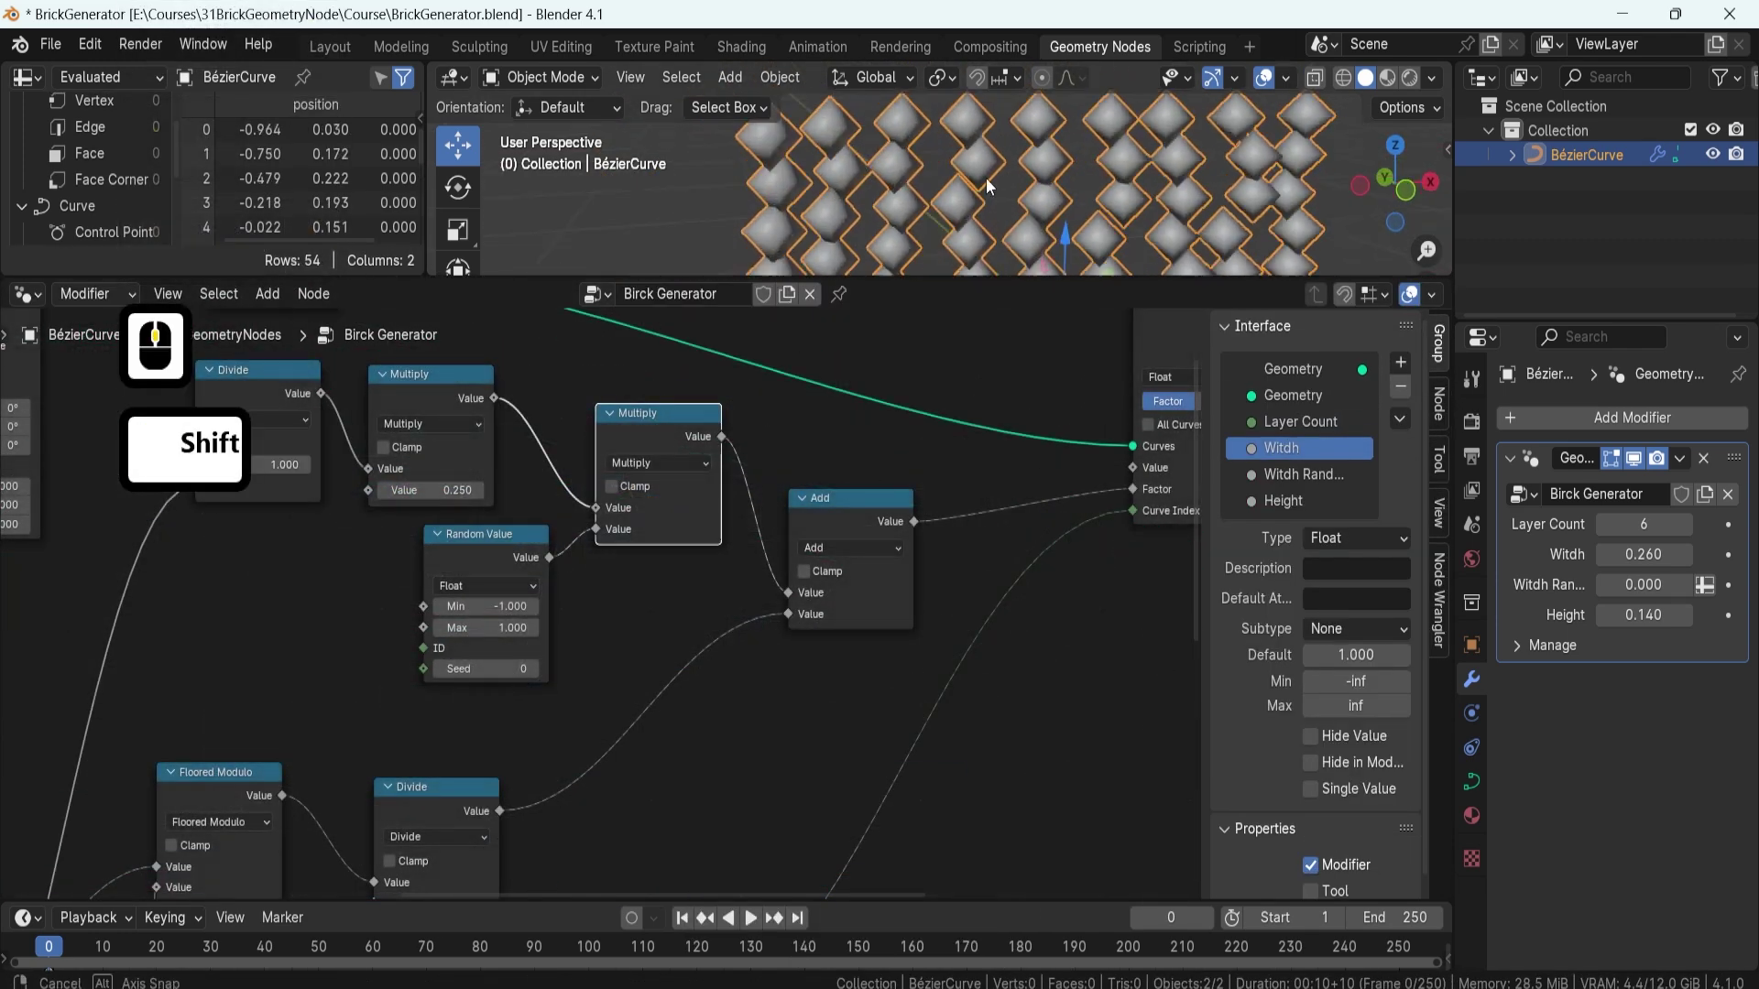
shift+middle_drag(480, 417, 547, 436)
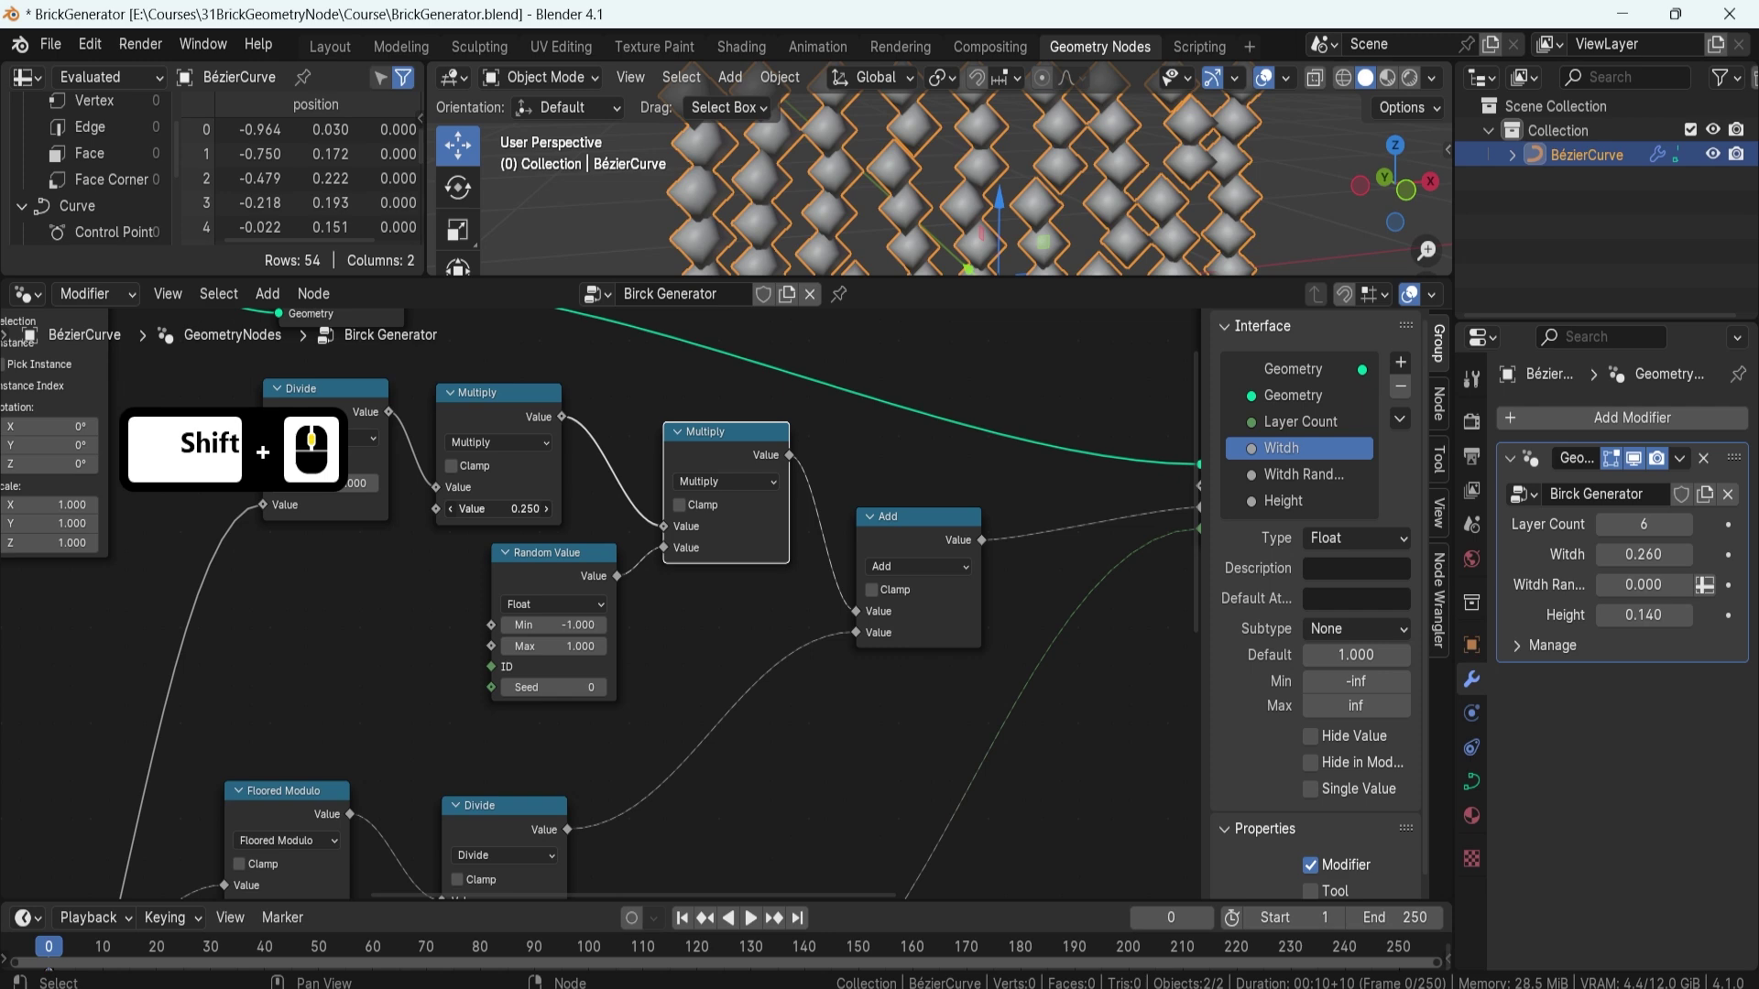
shift+middle_drag(580, 613, 552, 567)
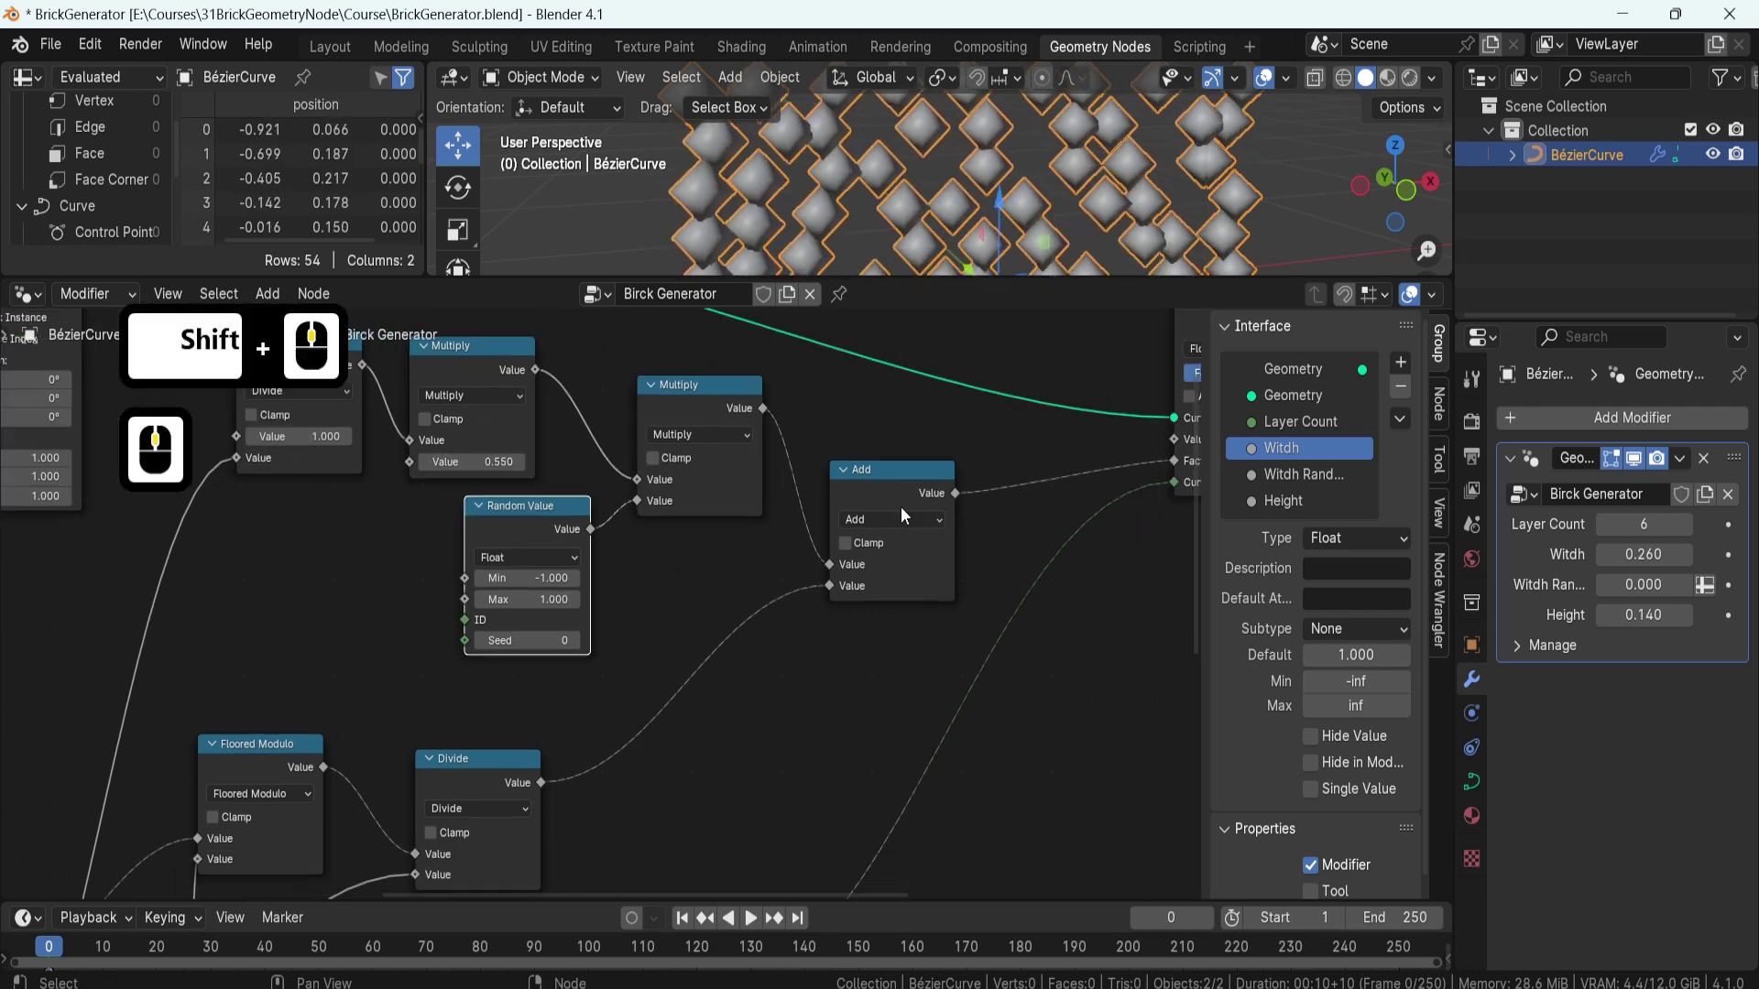
drag(517, 466, 502, 465)
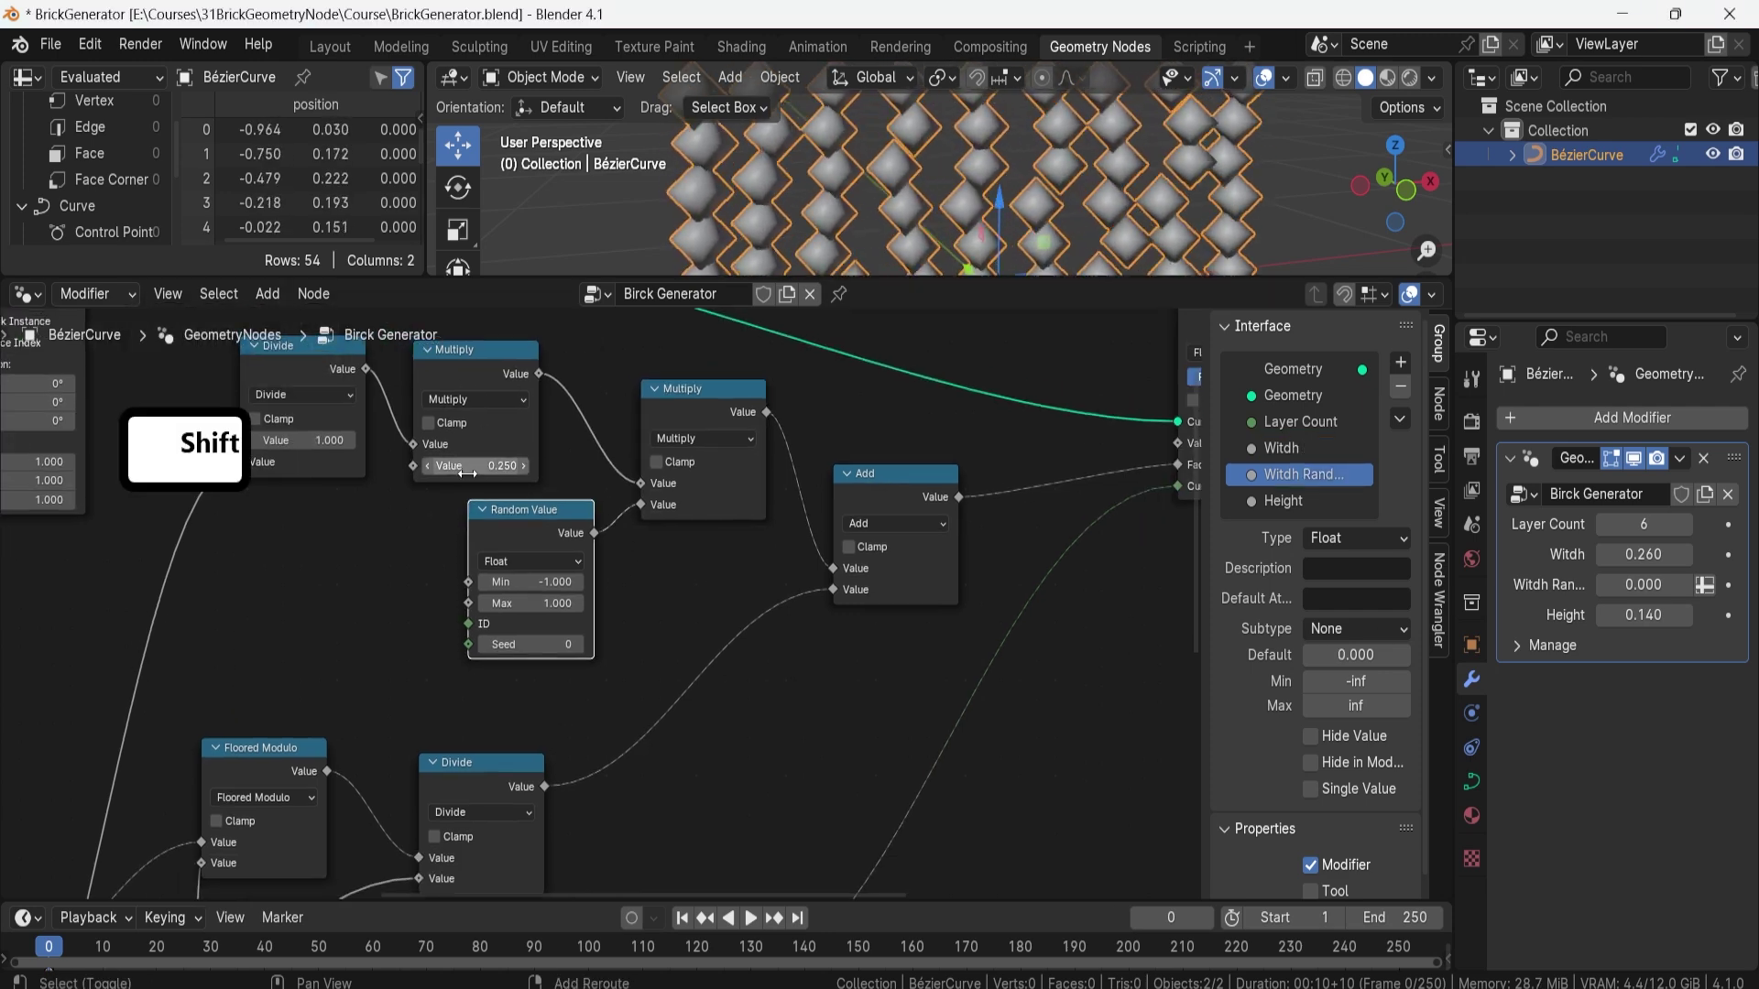
- Test Witdh Randomness on the modifier, settling on 0.352, and add a link reroute
shift+middle_drag(650, 509, 870, 587)
shift+middle_drag(274, 513, 486, 605)
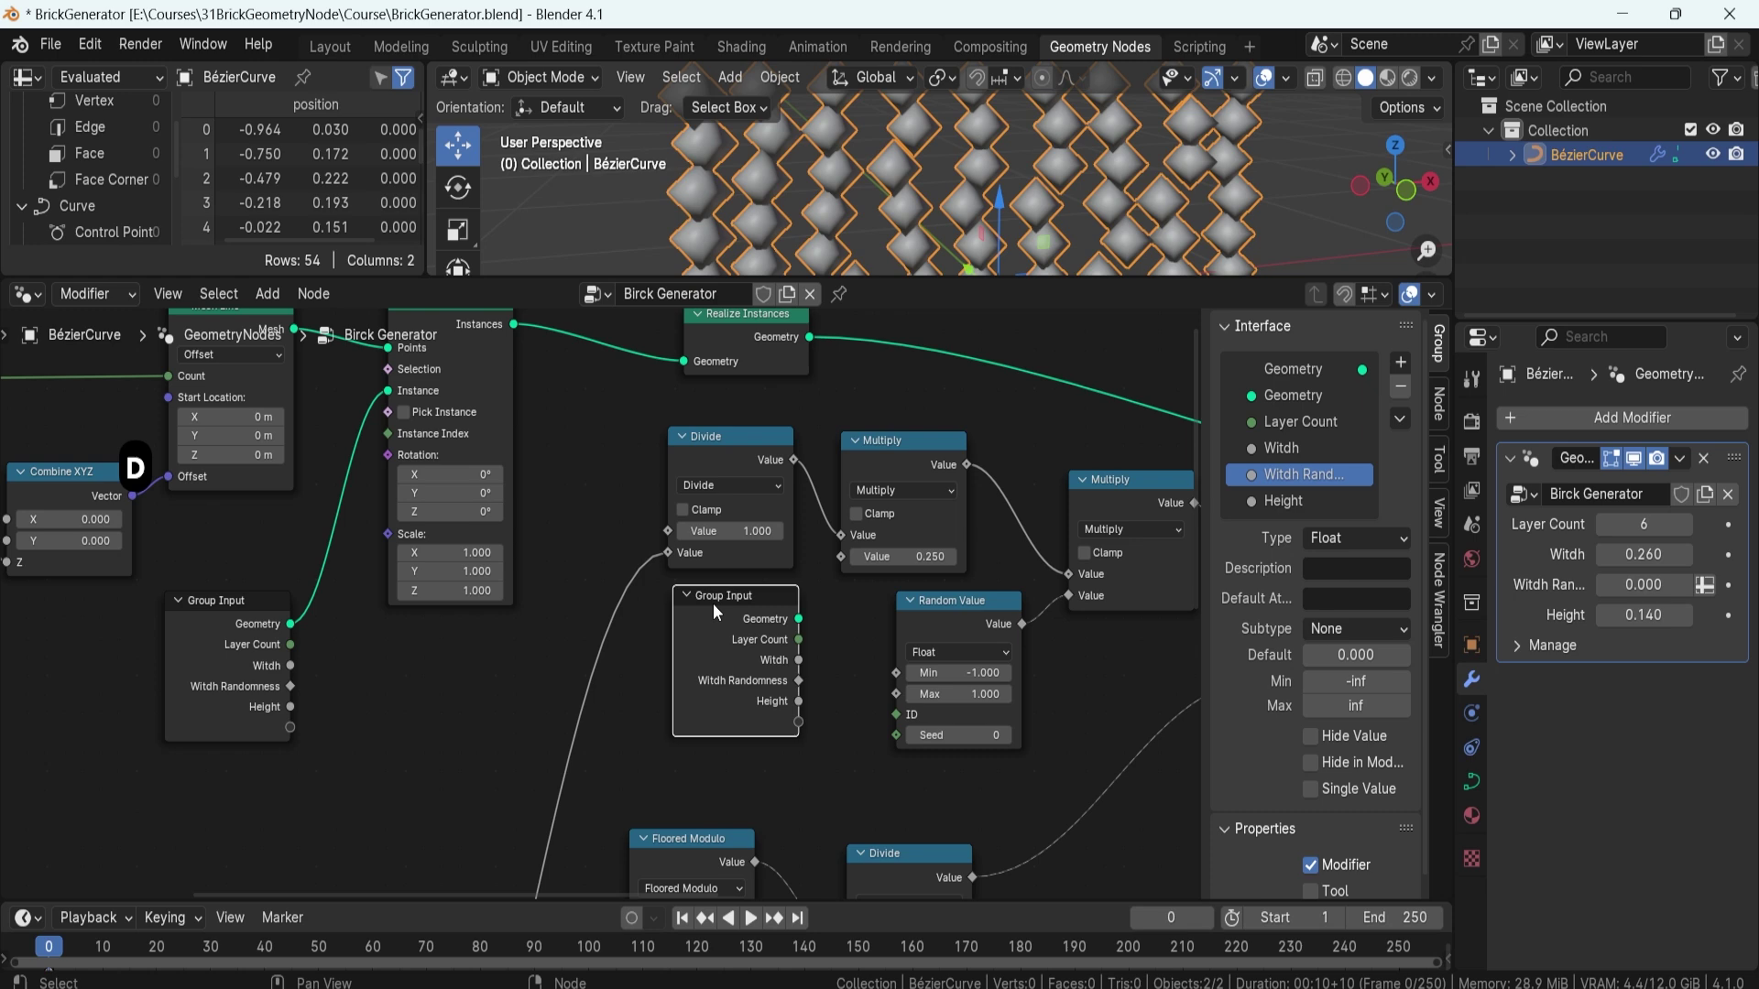
shift+middle_drag(713, 603, 557, 632)
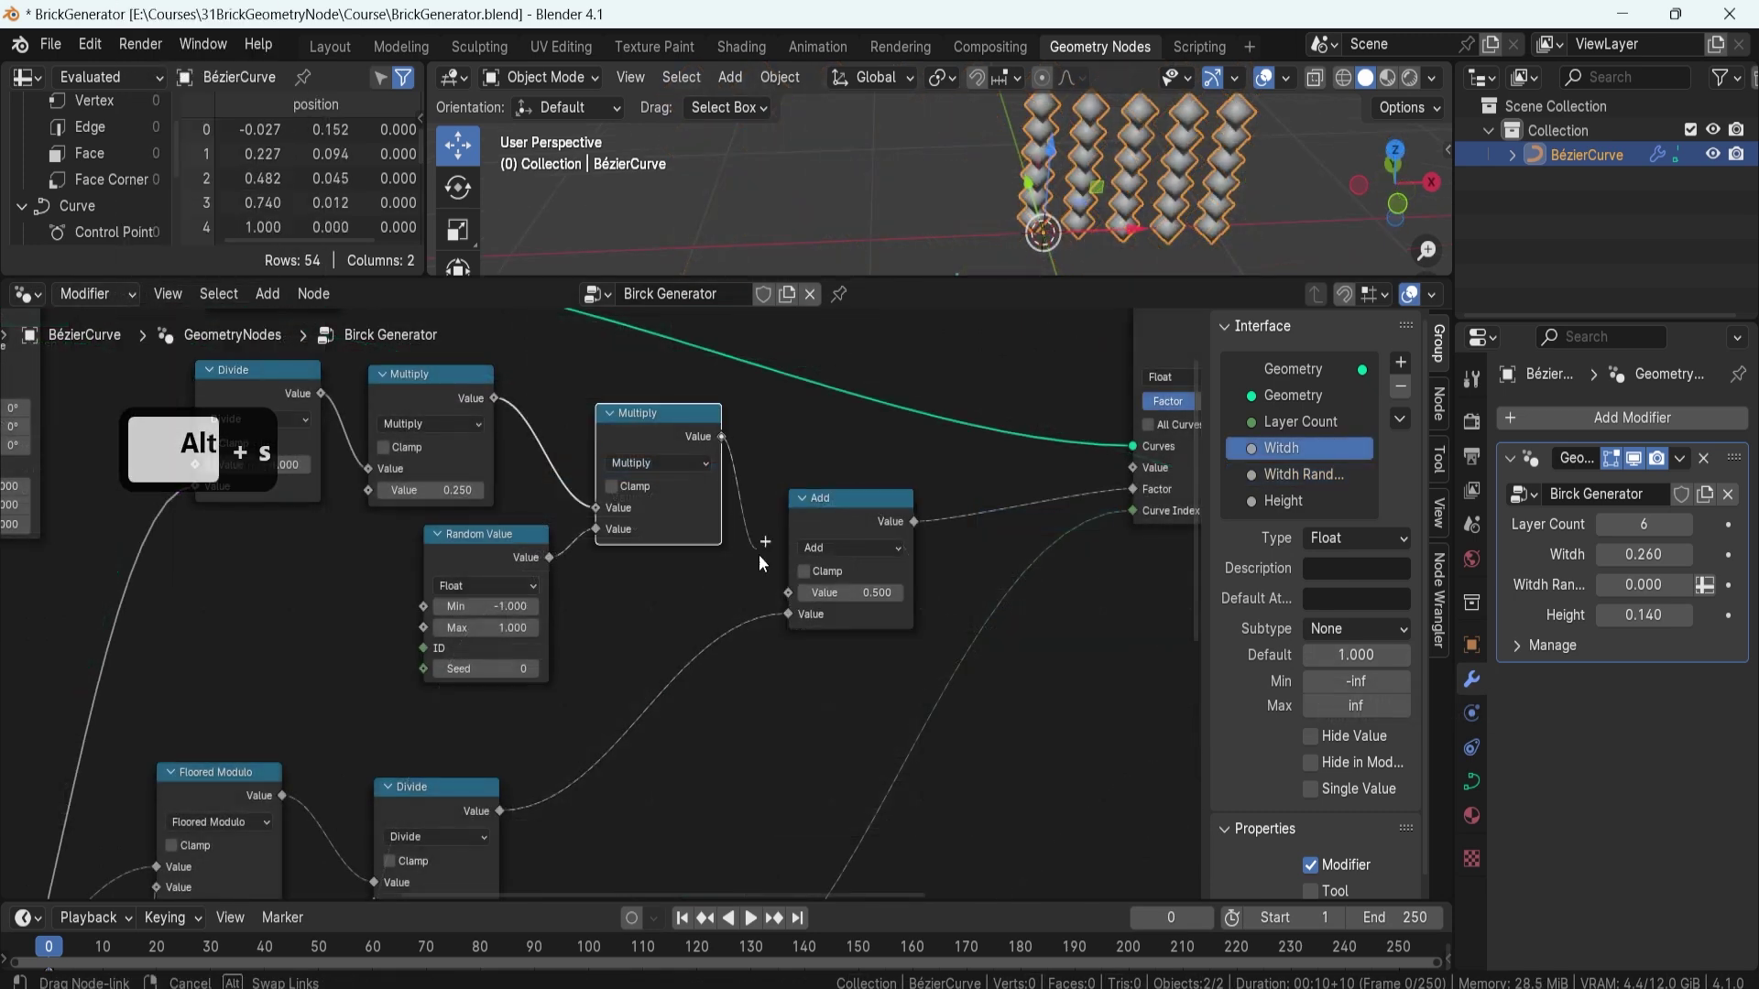
shift+middle_drag(926, 264, 824, 184)
scroll(824, 183, up, 2)
scroll(867, 190, up, 2)
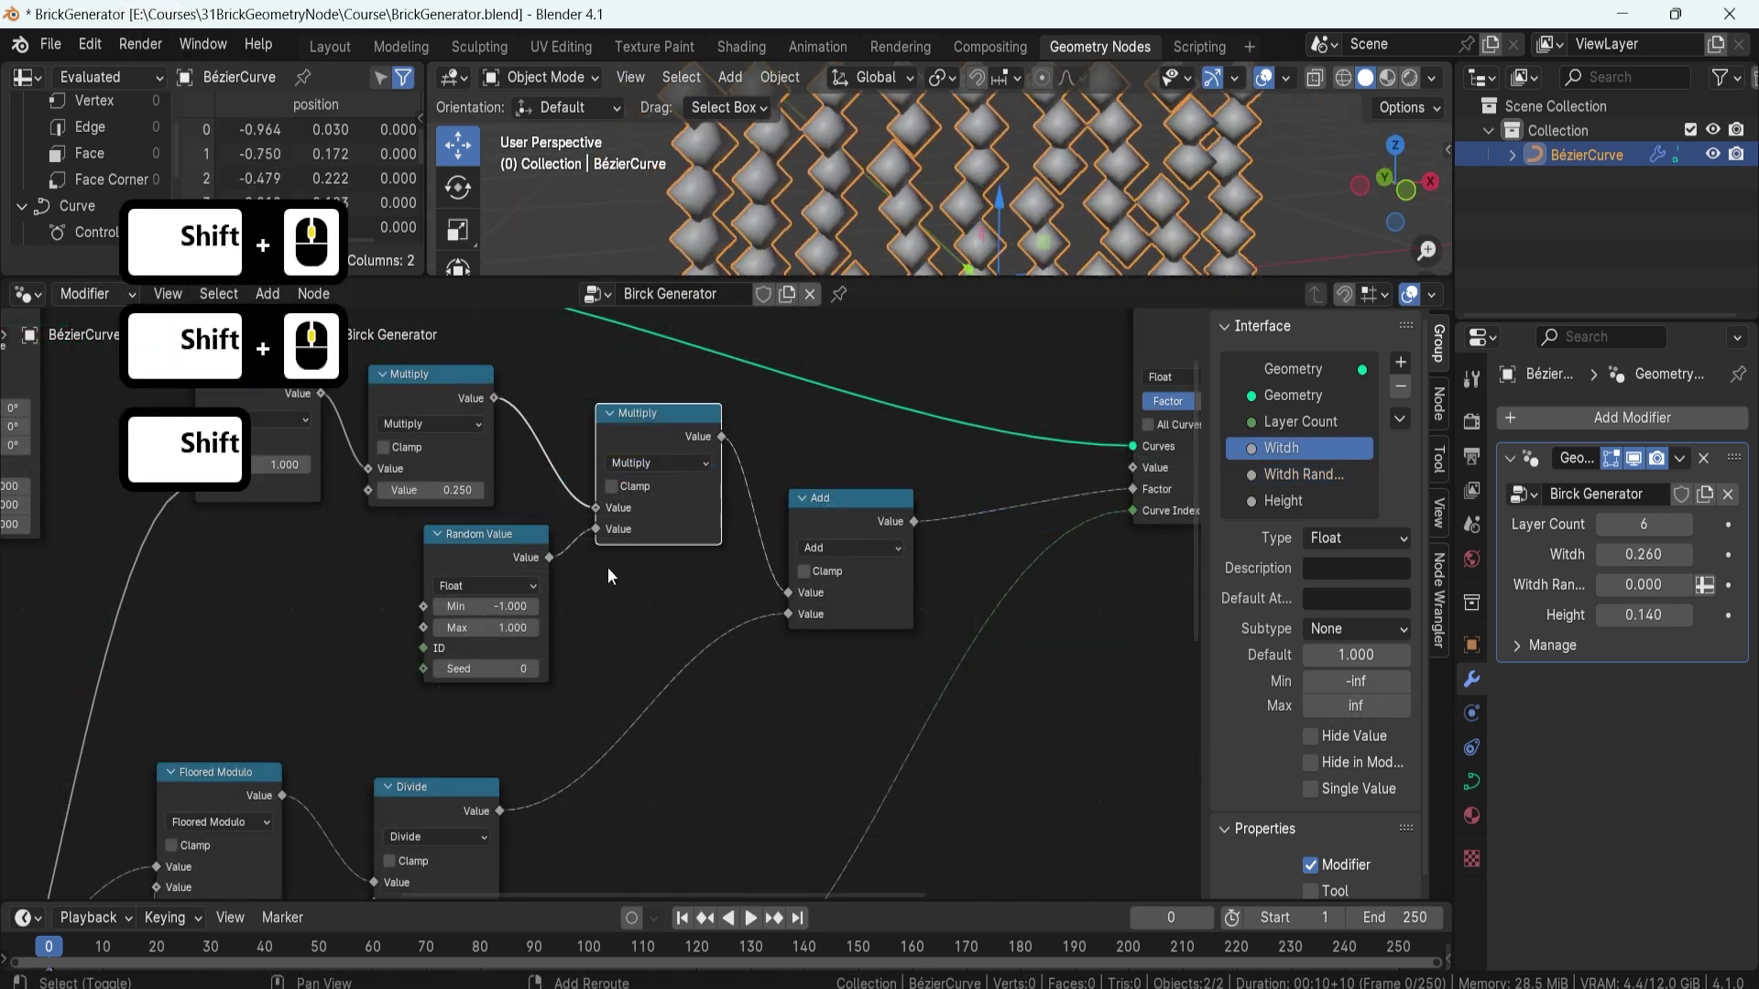
shift+middle_drag(607, 568, 617, 700)
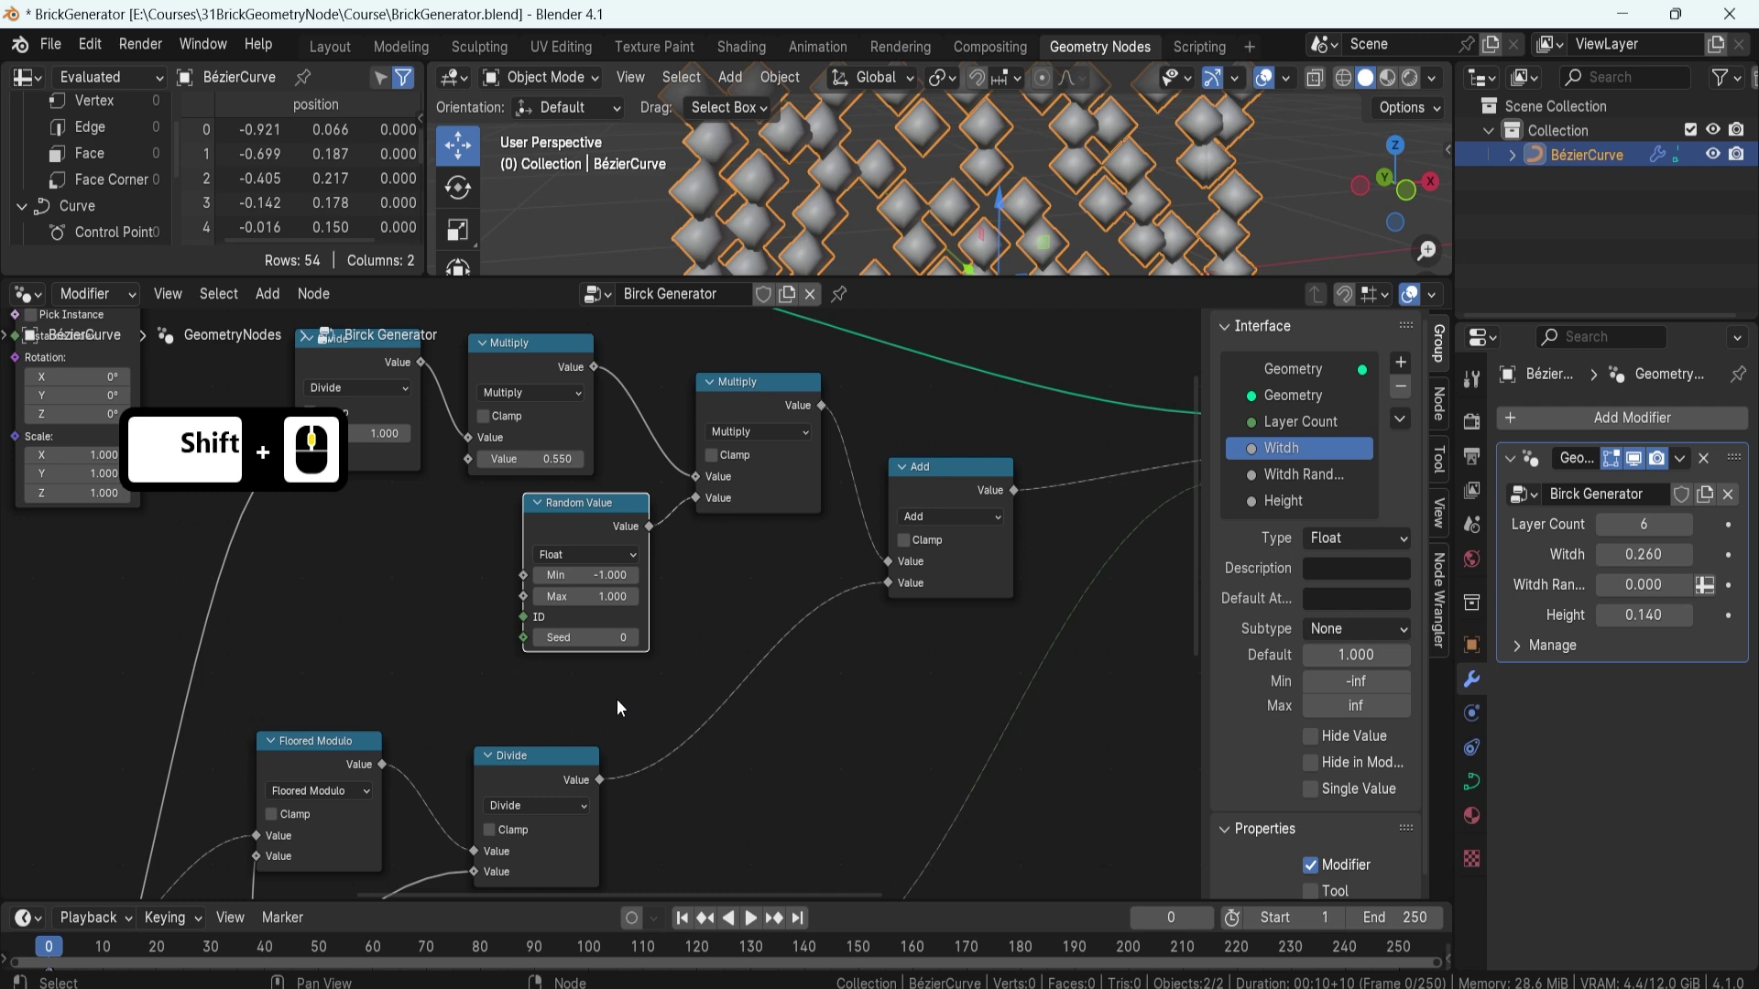
scroll(477, 449, down, 1)
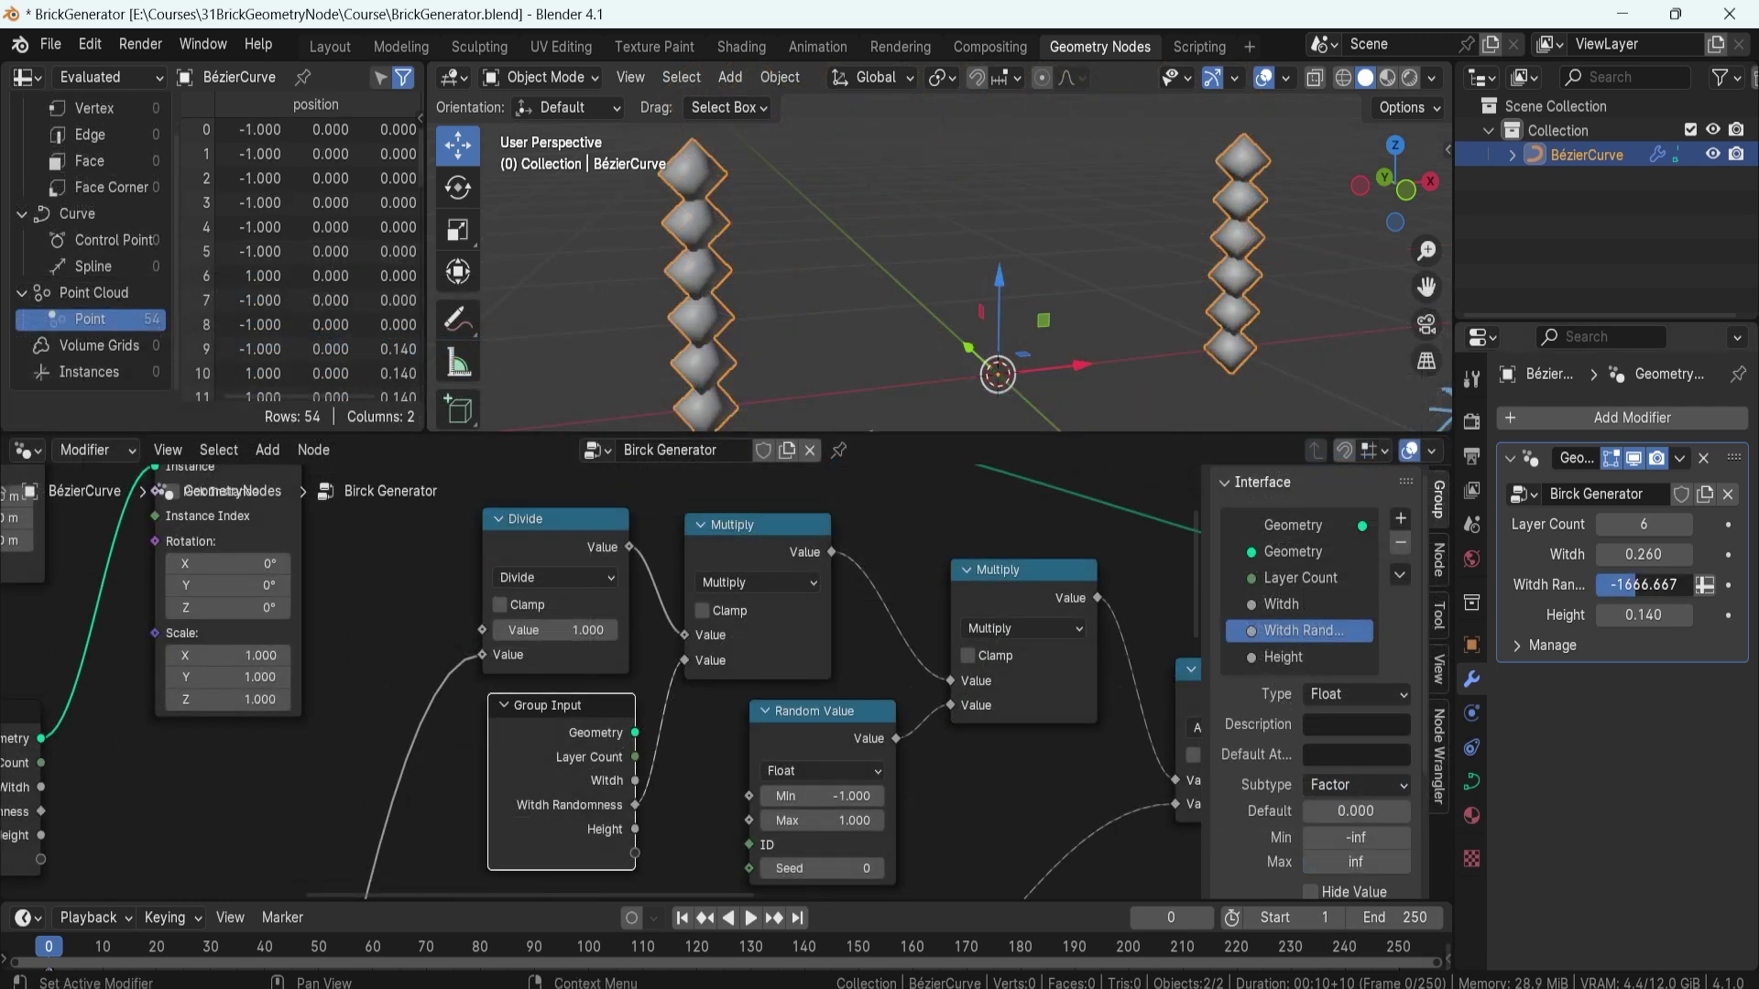
drag(1641, 592, 1603, 588)
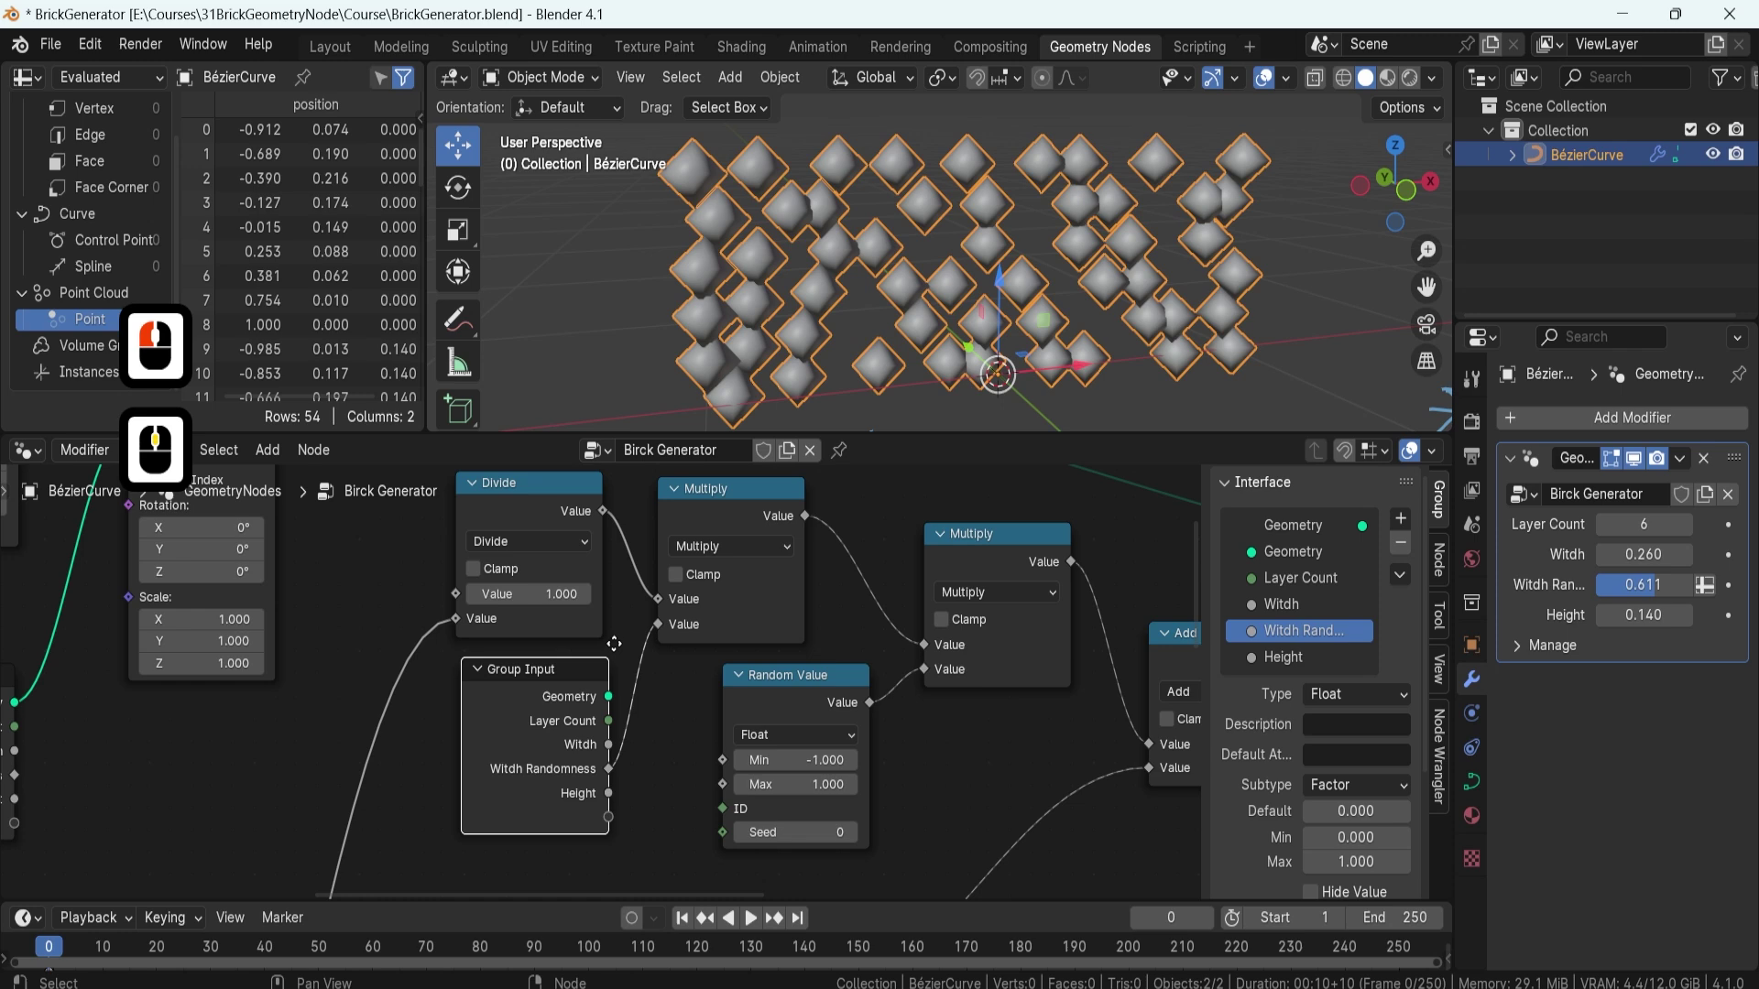
drag(1415, 632, 1049, 531)
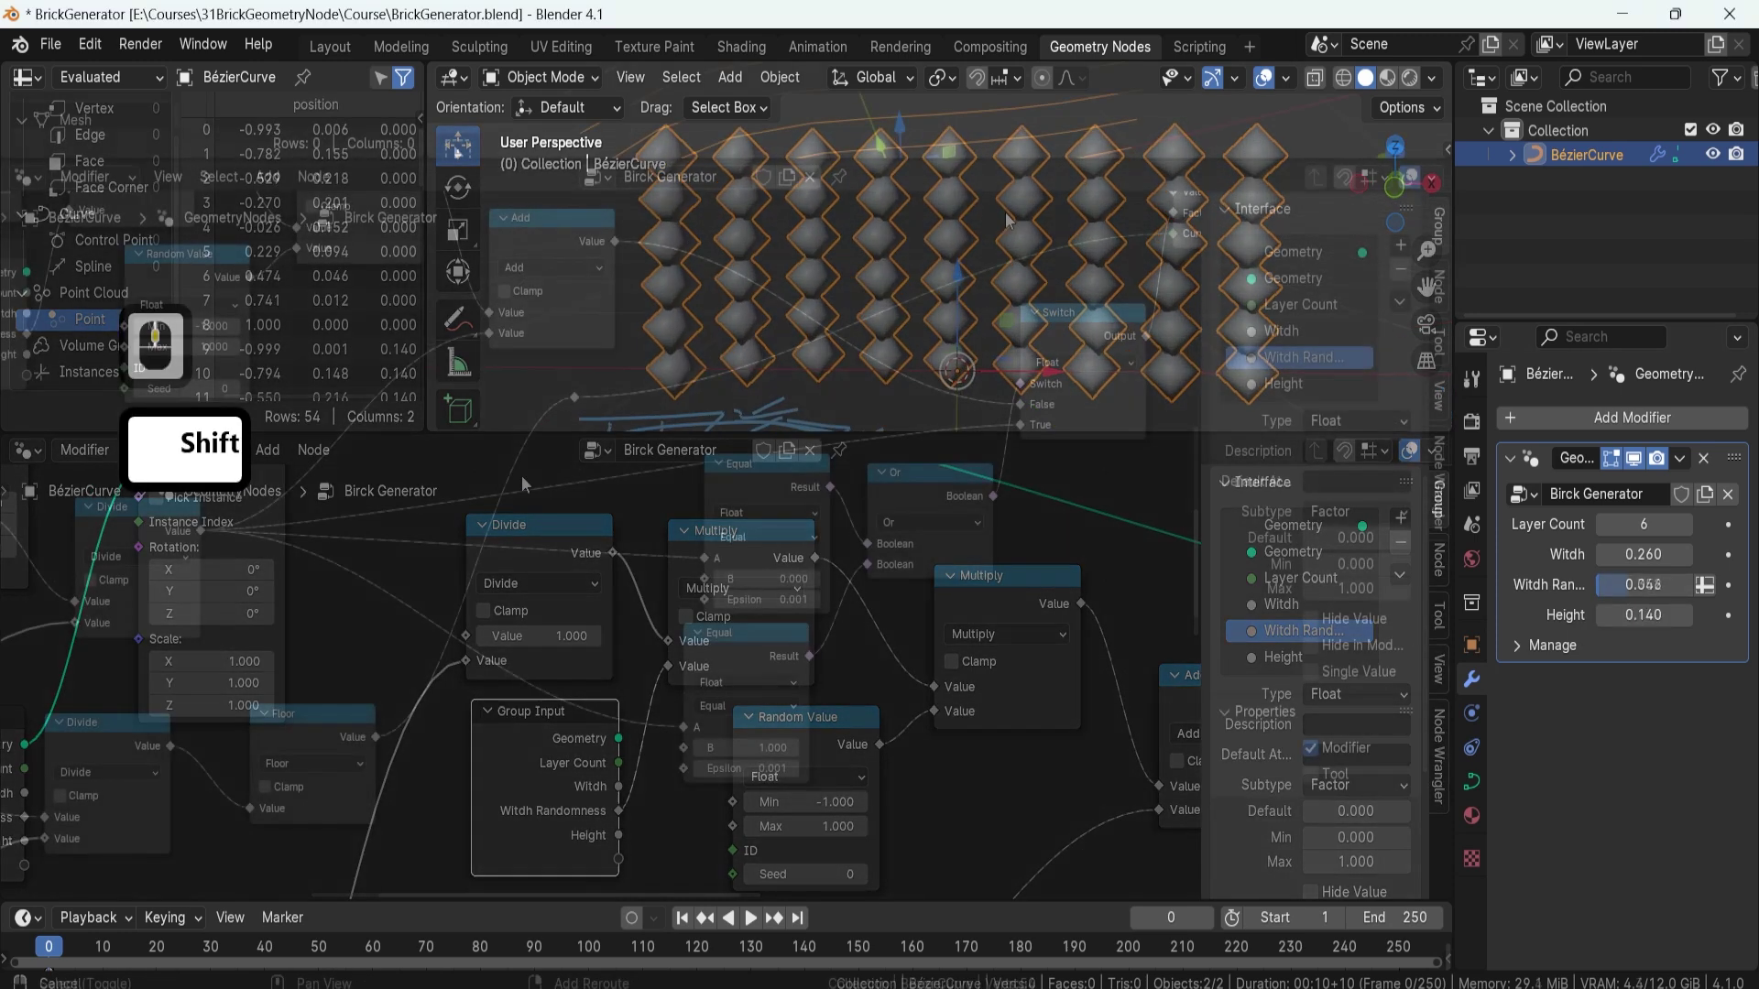
shift+right_drag(550, 453, 531, 718)
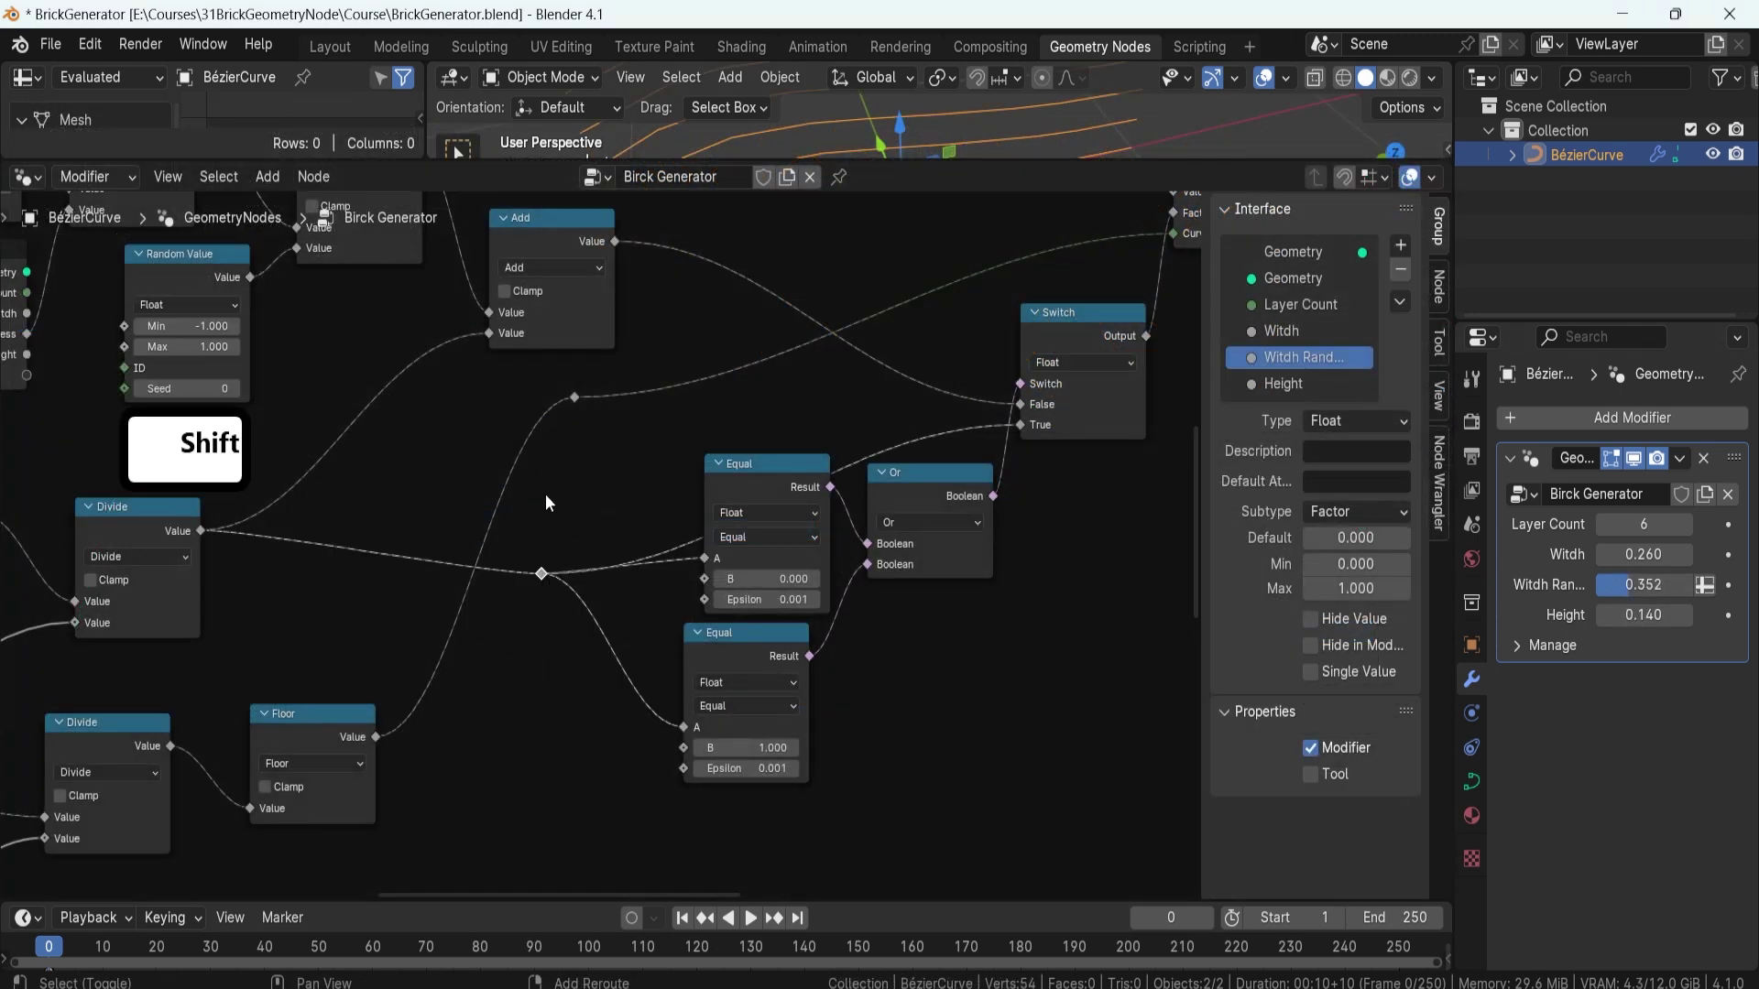
- Place a new Group Input node inside the position-sampling frame
middle_drag(545, 504, 524, 555)
scroll(522, 502, down, 5)
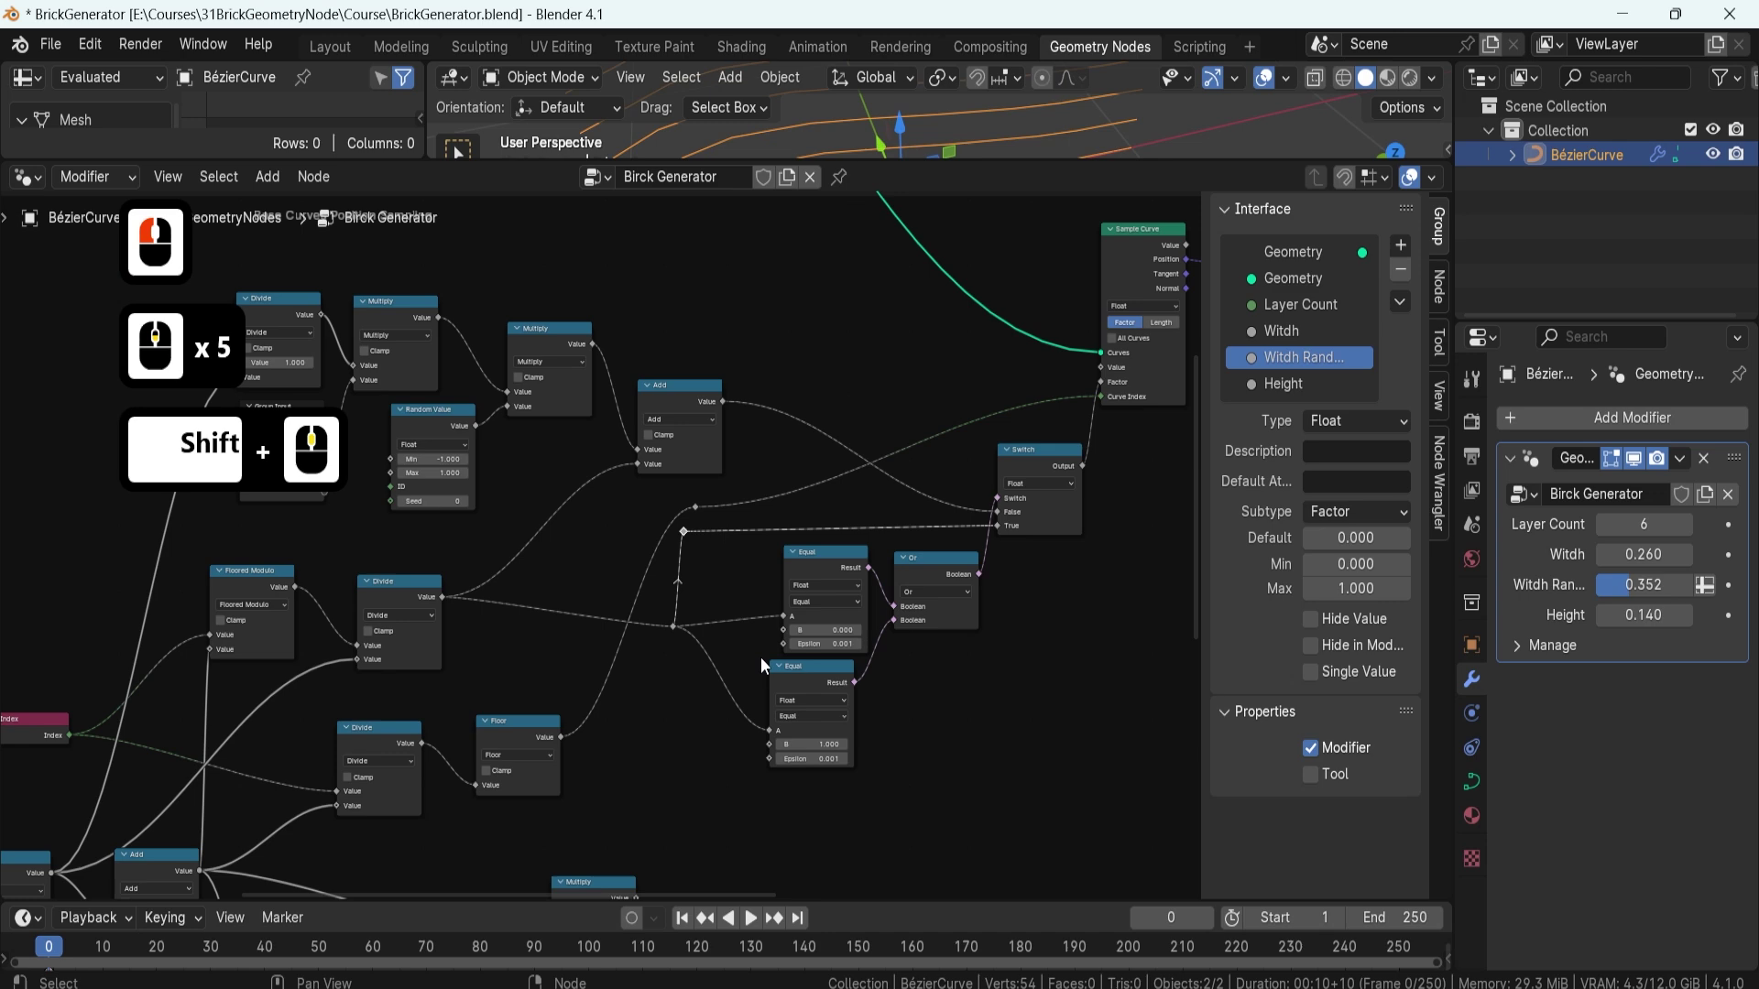
shift+middle_drag(761, 657, 777, 640)
scroll(777, 640, down, 5)
scroll(643, 608, up, 4)
key(g)
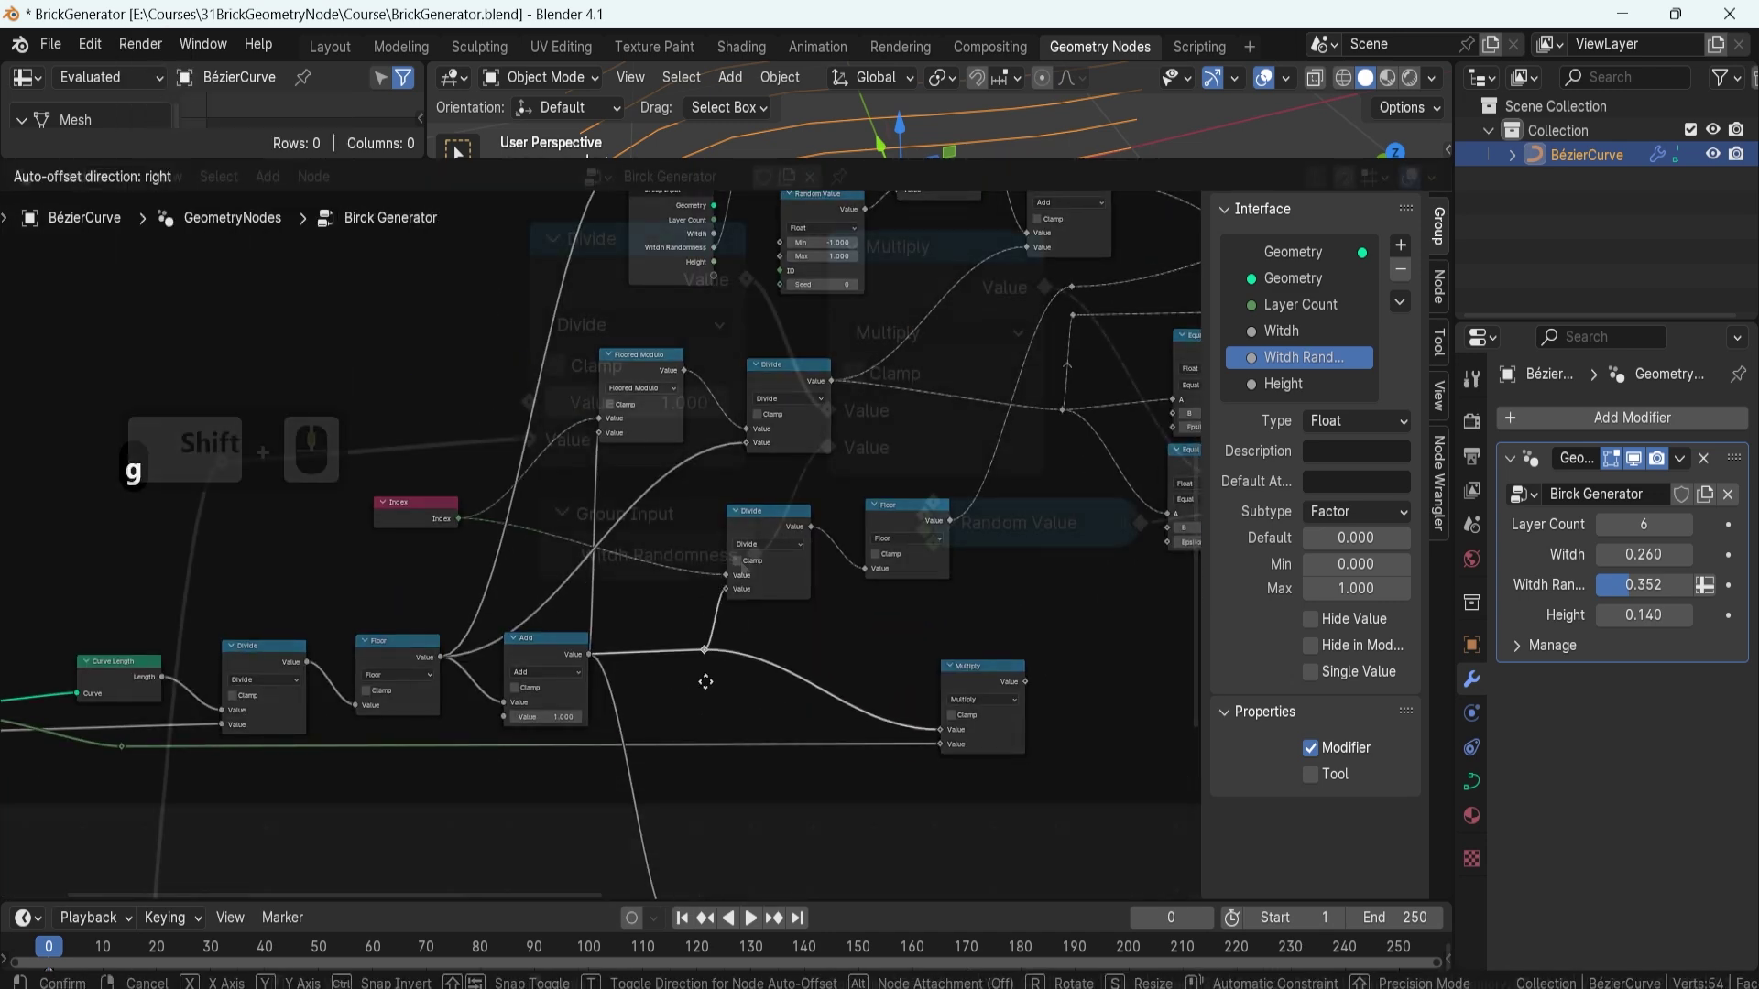
scroll(641, 532, up, 3)
click(562, 516)
- Collapse the Random Value node
scroll(563, 516, down, 8)
scroll(649, 531, up, 4)
click(811, 535)
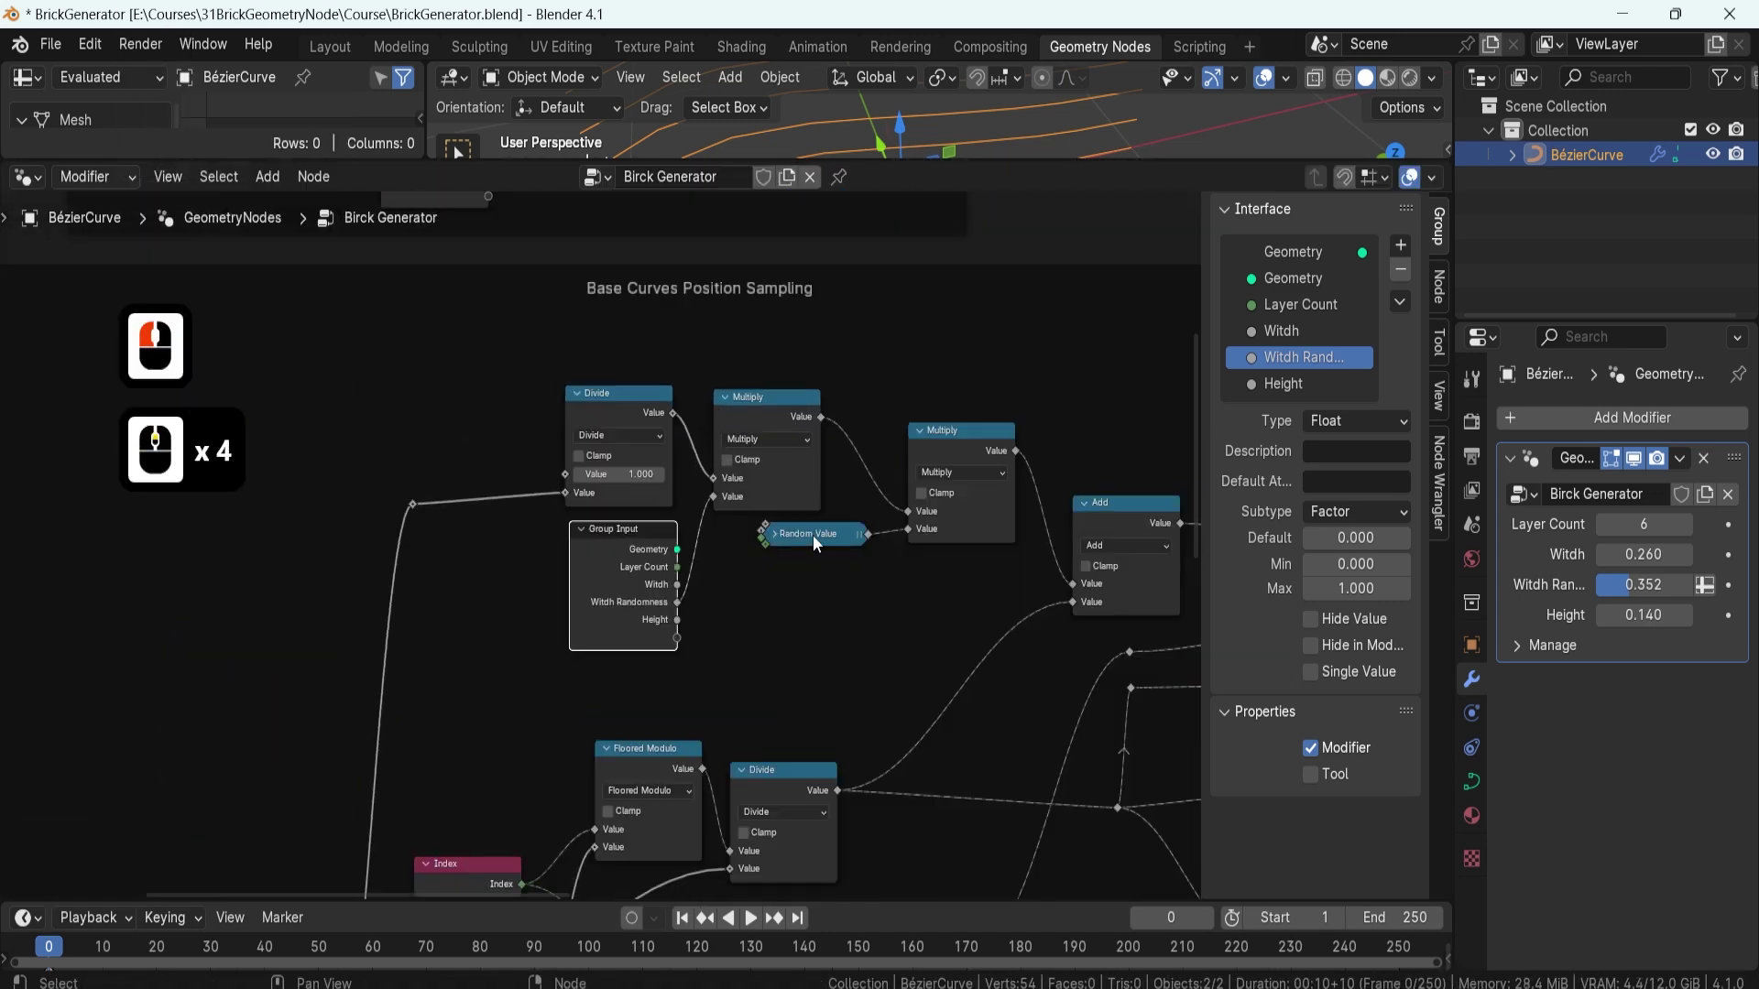
key(ctrl+h)
key(ctrl+h)
scroll(793, 541, up, 2)
click(689, 549)
scroll(656, 610, down, 14)
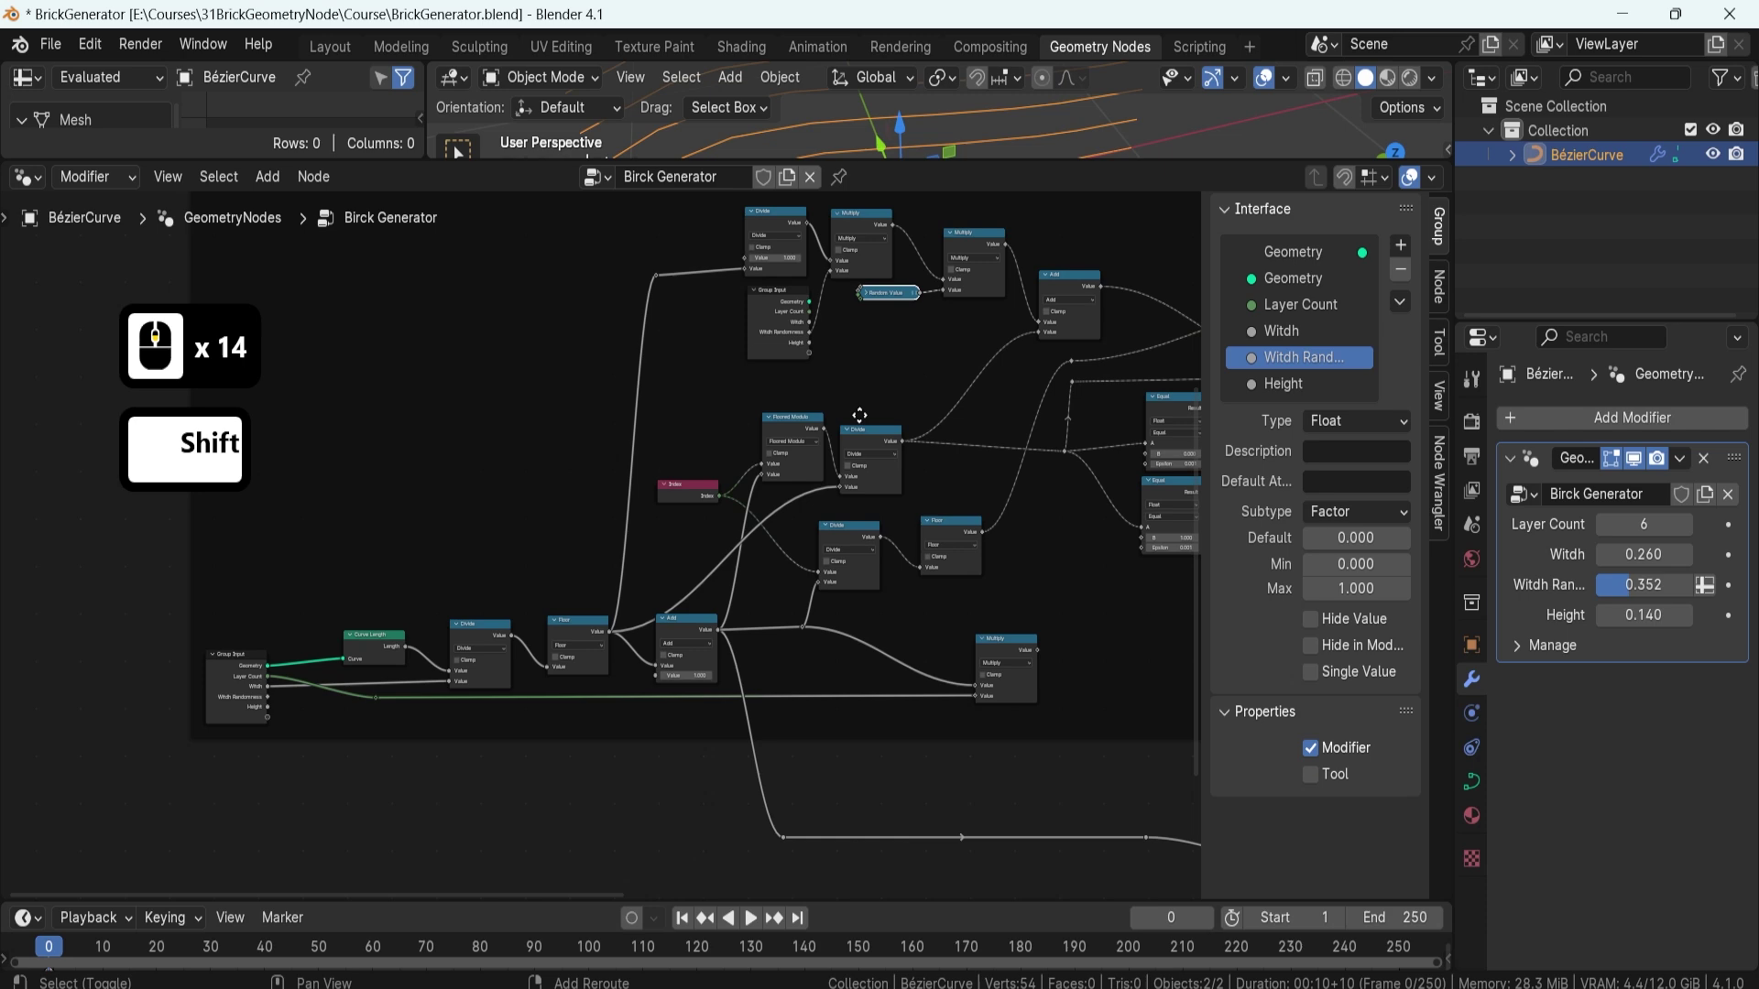
scroll(442, 584, up, 4)
- Hide the small Group Input node's unused sockets
shift+middle_drag(442, 584, 503, 614)
scroll(562, 558, up, 4)
mouse_move(580, 537)
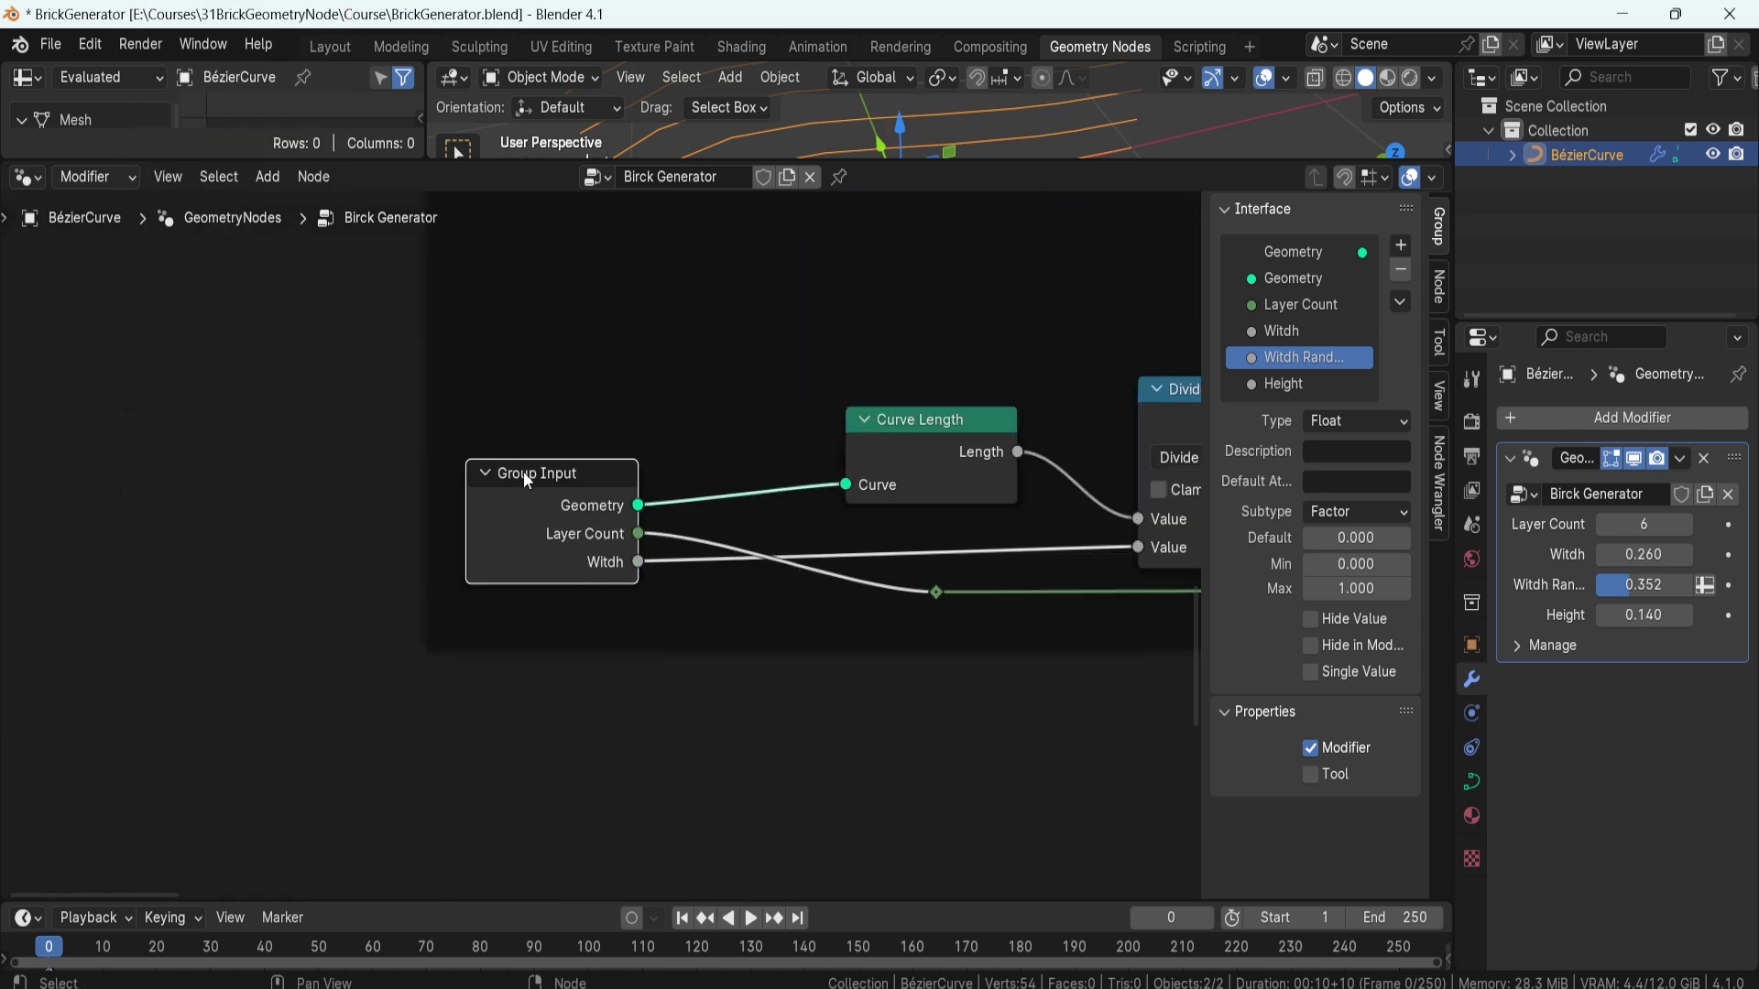
key(ctrl+h)
scroll(738, 392, down, 16)
shift+middle_drag(738, 393, 586, 486)
scroll(586, 485, up, 6)
click(575, 492)
key(ctrl+h)
scroll(795, 742, down, 8)
scroll(795, 742, up, 5)
scroll(795, 742, up, 3)
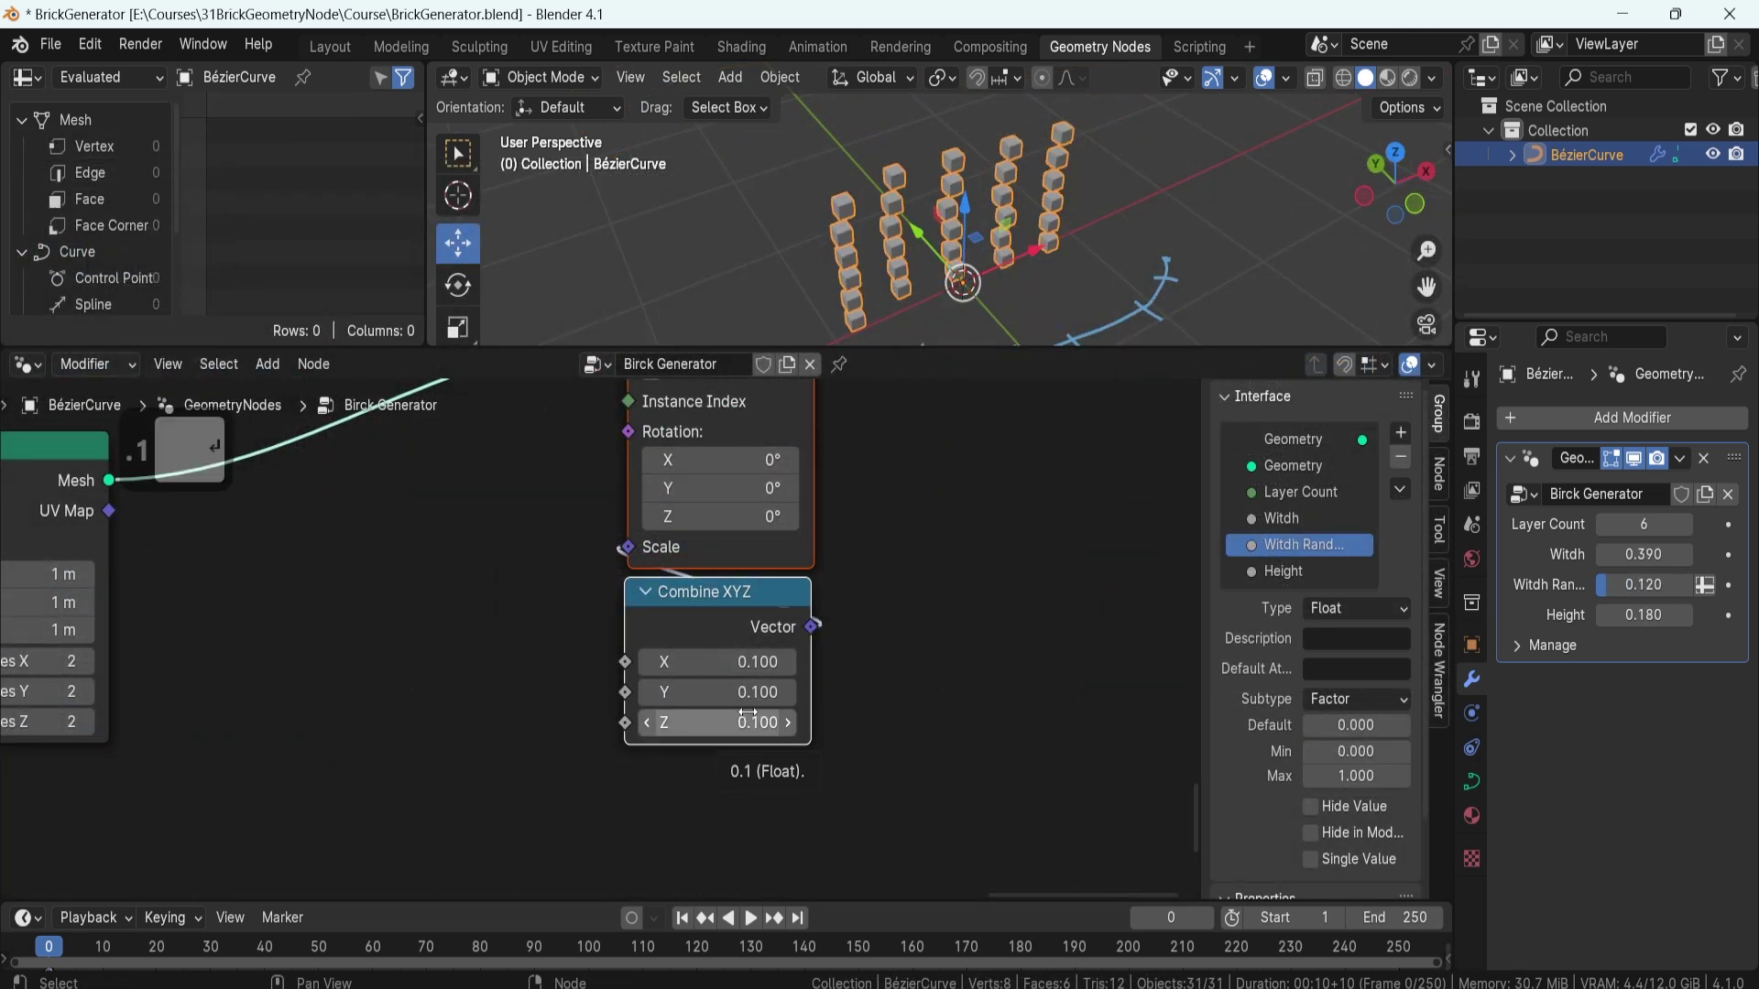
- Raise the brick Height to 0.270 and check the bricks in the 3D view
drag(1643, 614, 1676, 615)
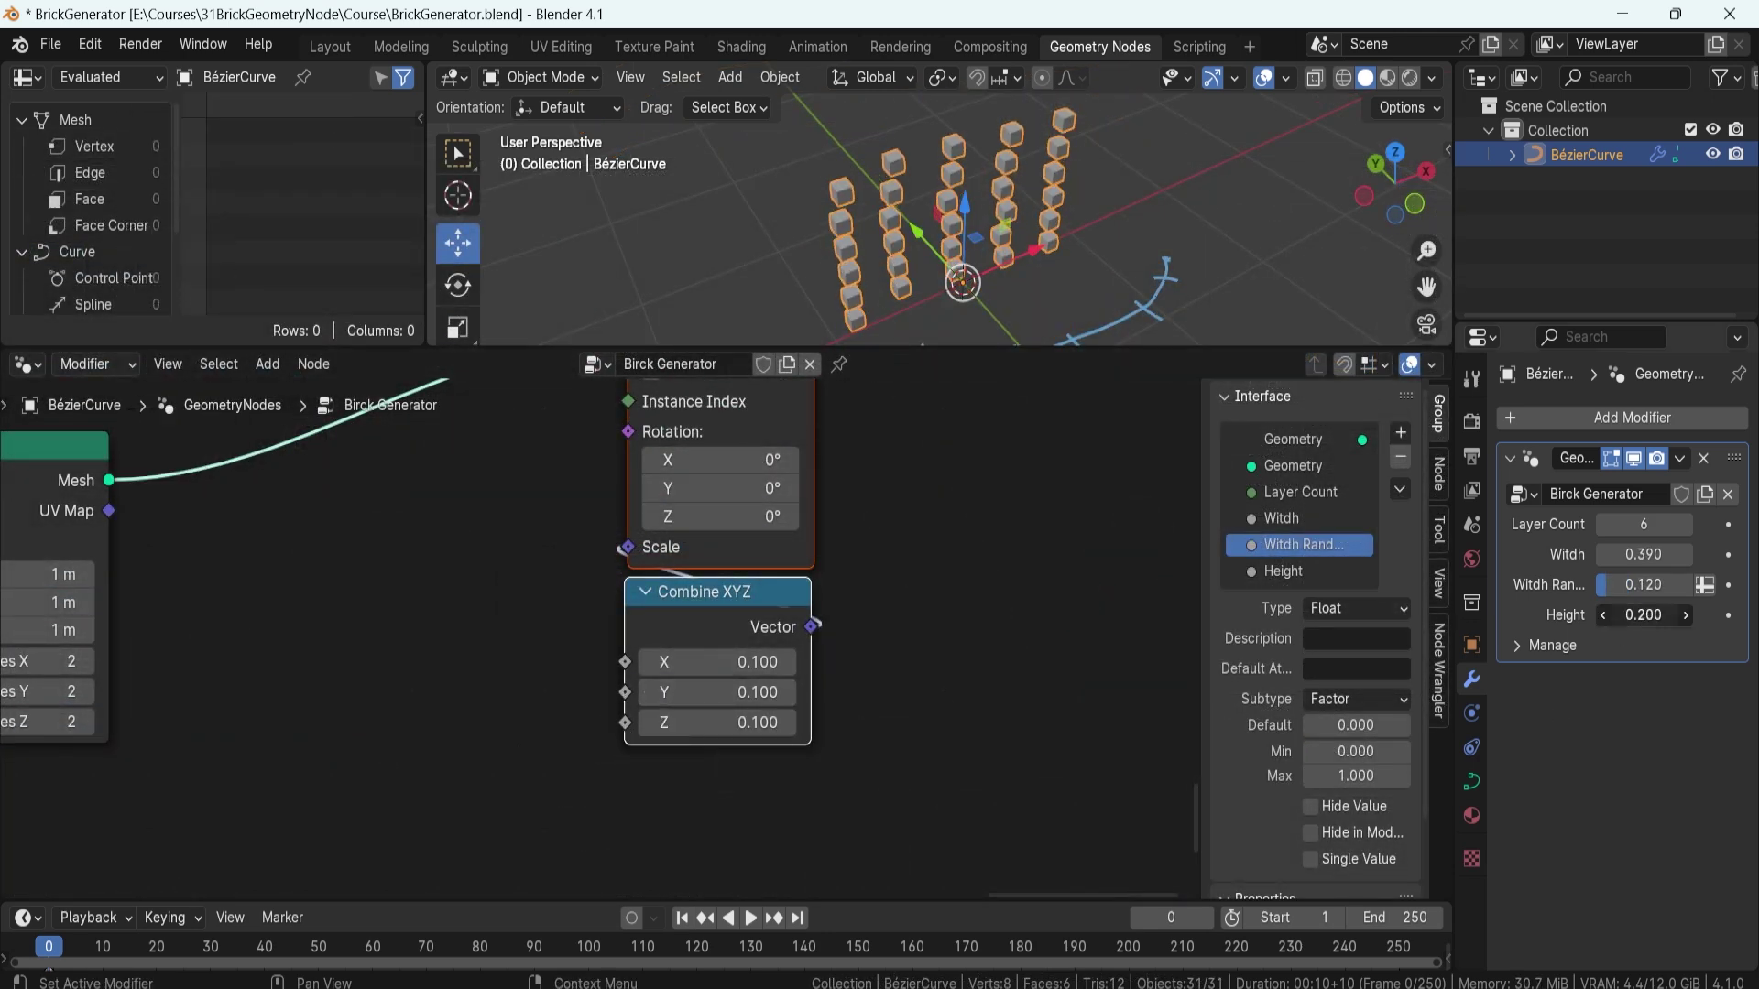
middle_drag(916, 229, 921, 255)
middle_drag(869, 196, 902, 214)
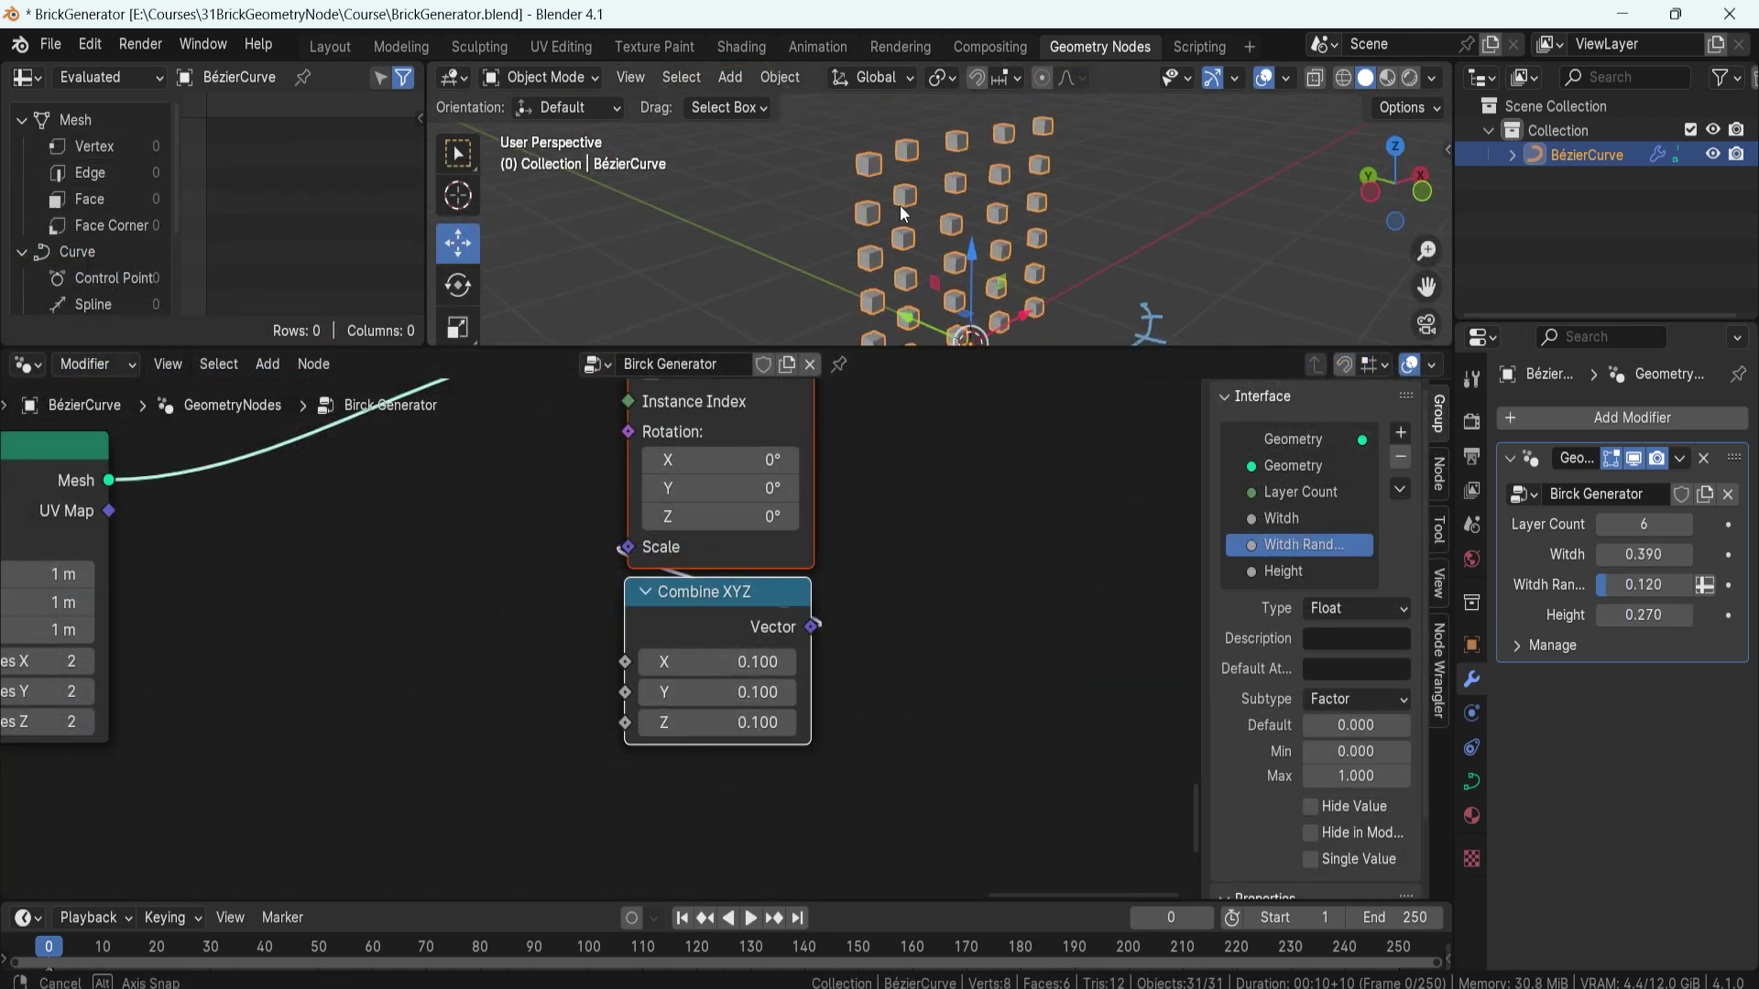
- Add a Group Input node and an Edge Vertices node
key(shift+a)
text(group)
key(Return)
key(shift+a)
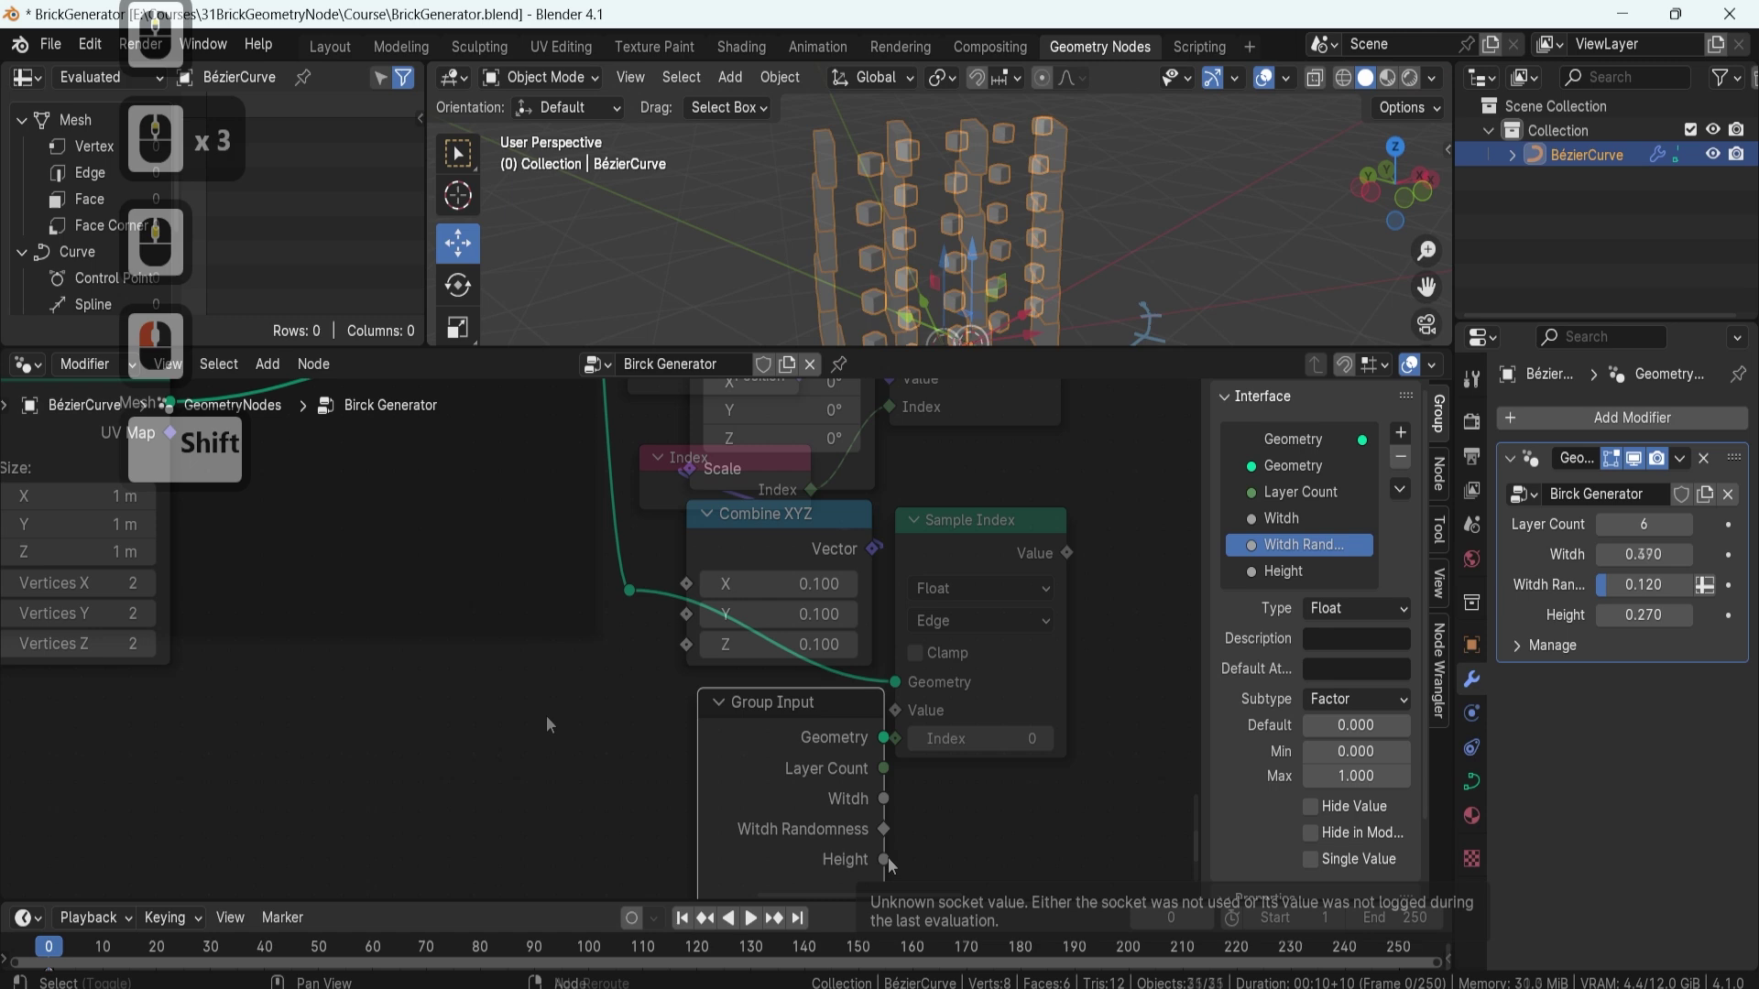
text(edte ve)
click(689, 740)
click(691, 810)
- Preview the Set Position geometry and link the sampled value into Combine XYZ X
scroll(692, 833, down, 8)
shift+scroll(733, 696, up, 3)
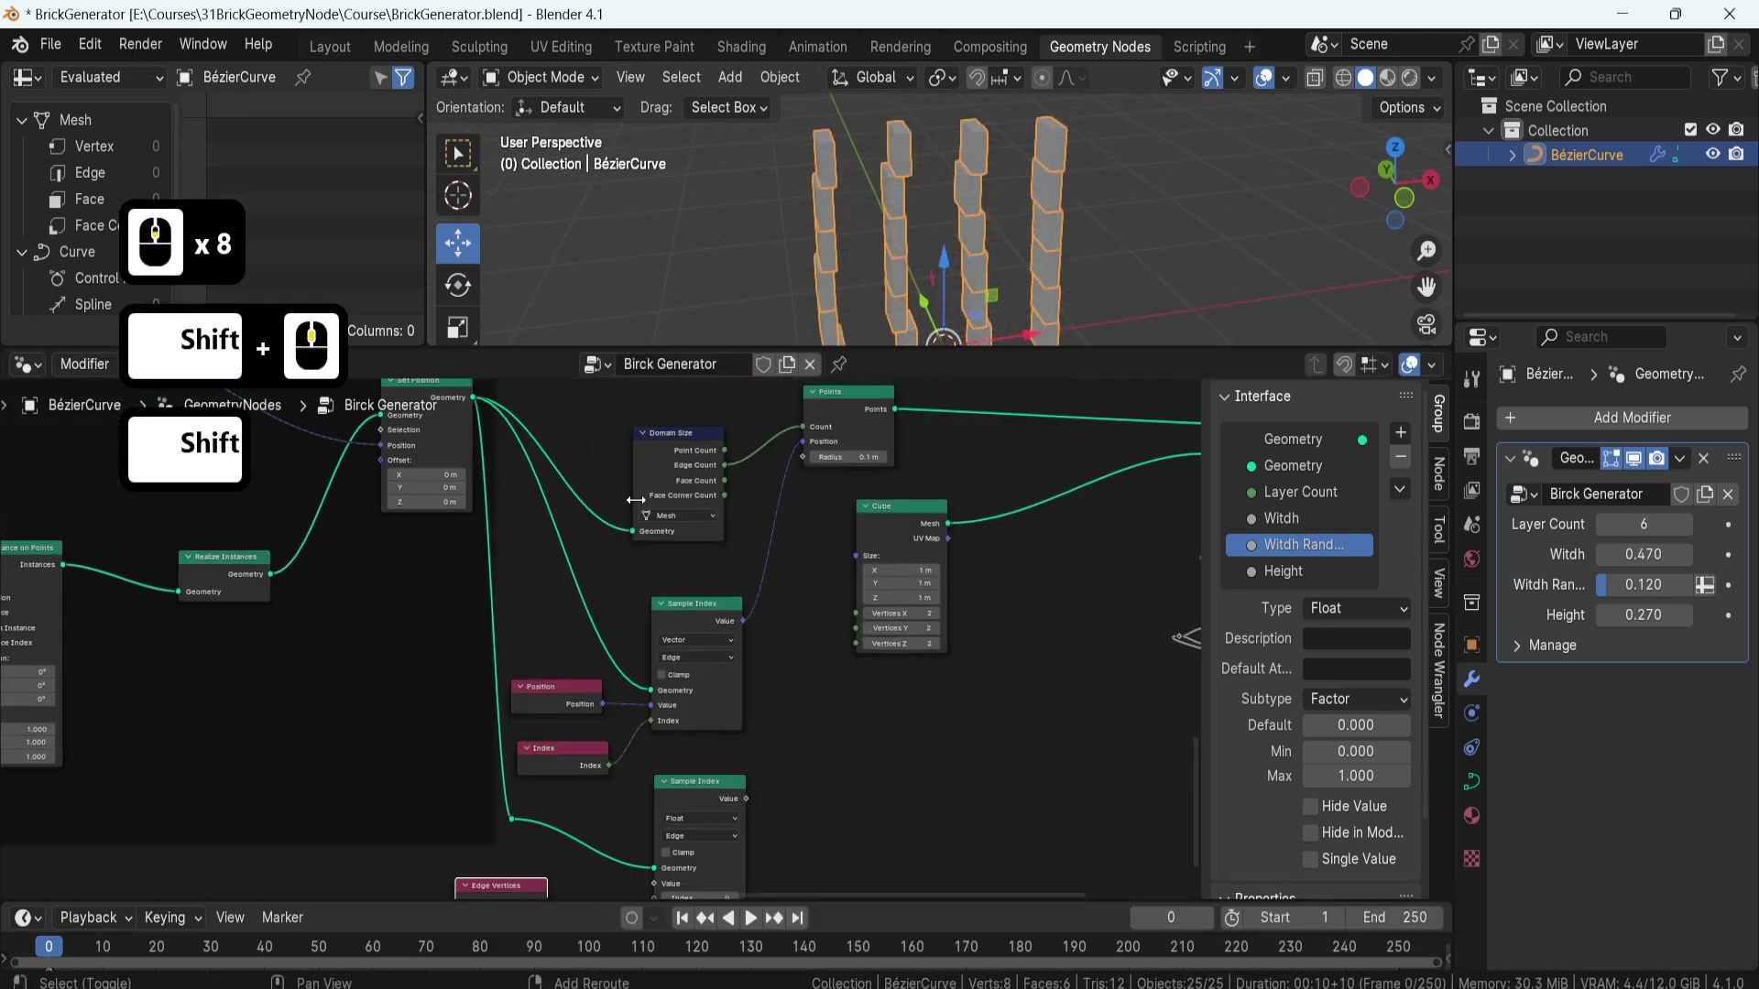
scroll(811, 550, up, 4)
shift+scroll(811, 549, down, 3)
scroll(811, 550, up, 6)
shift+scroll(816, 519, up, 3)
scroll(816, 520, down, 4)
ctrl+shift+click(790, 482)
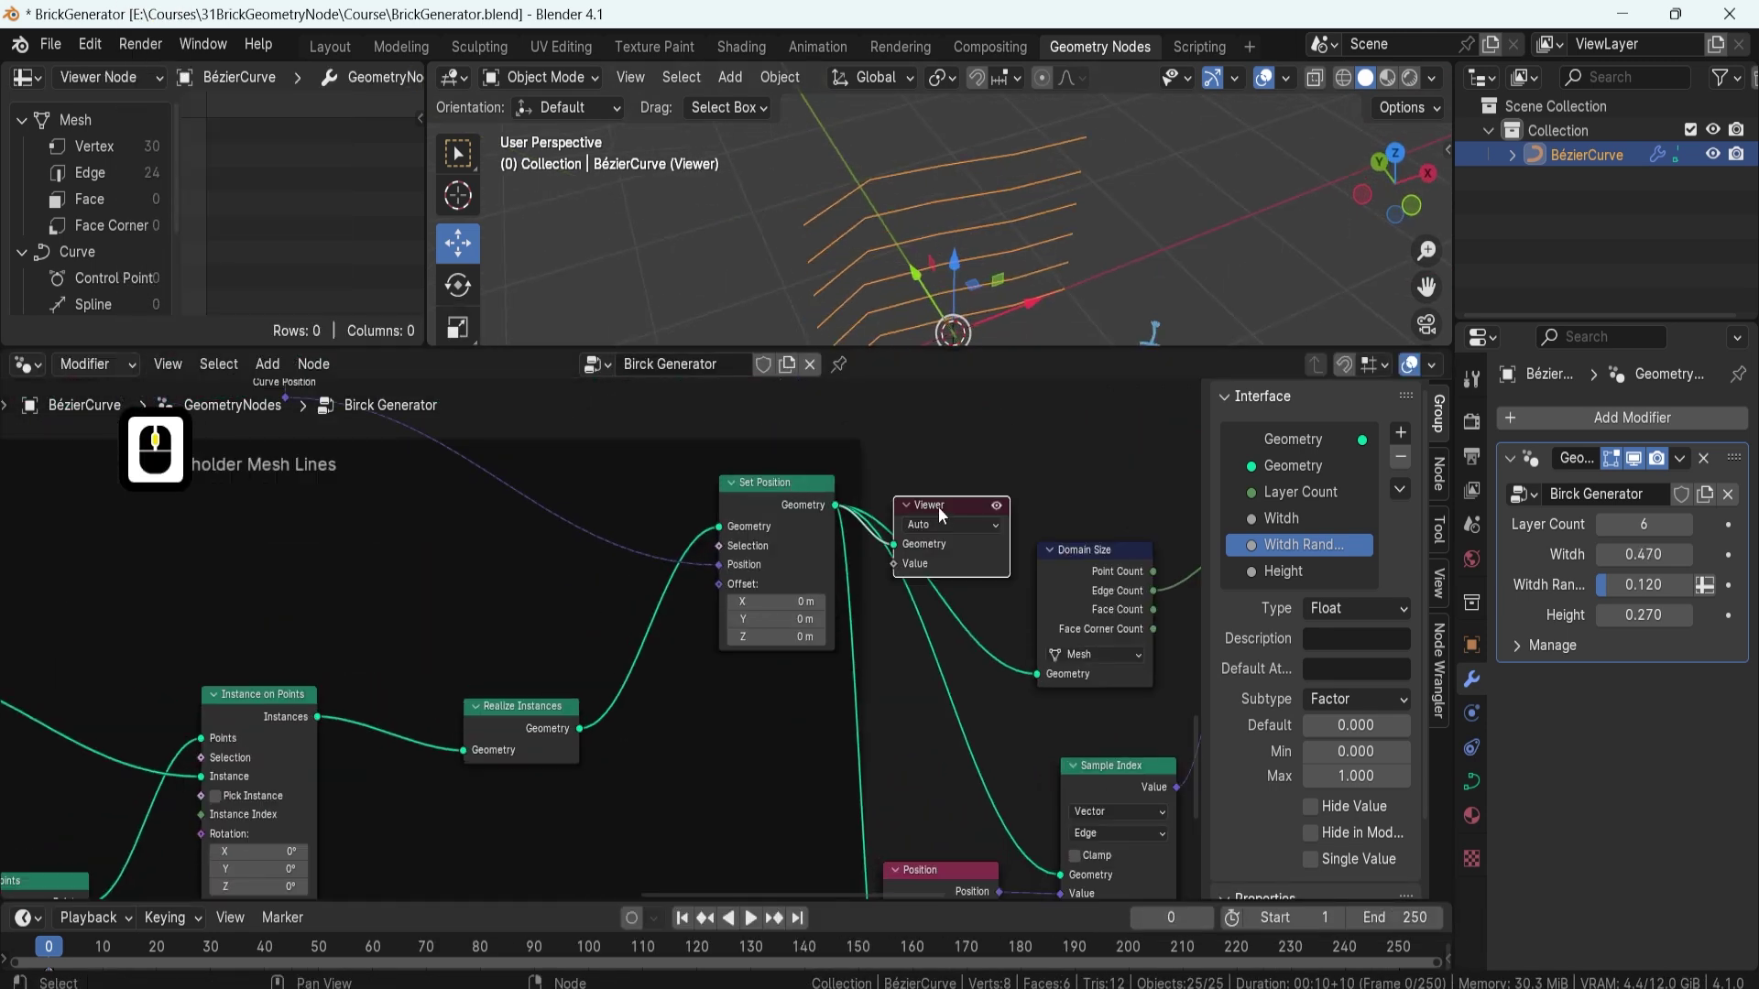
scroll(745, 534, down, 3)
middle_drag(745, 534, 456, 687)
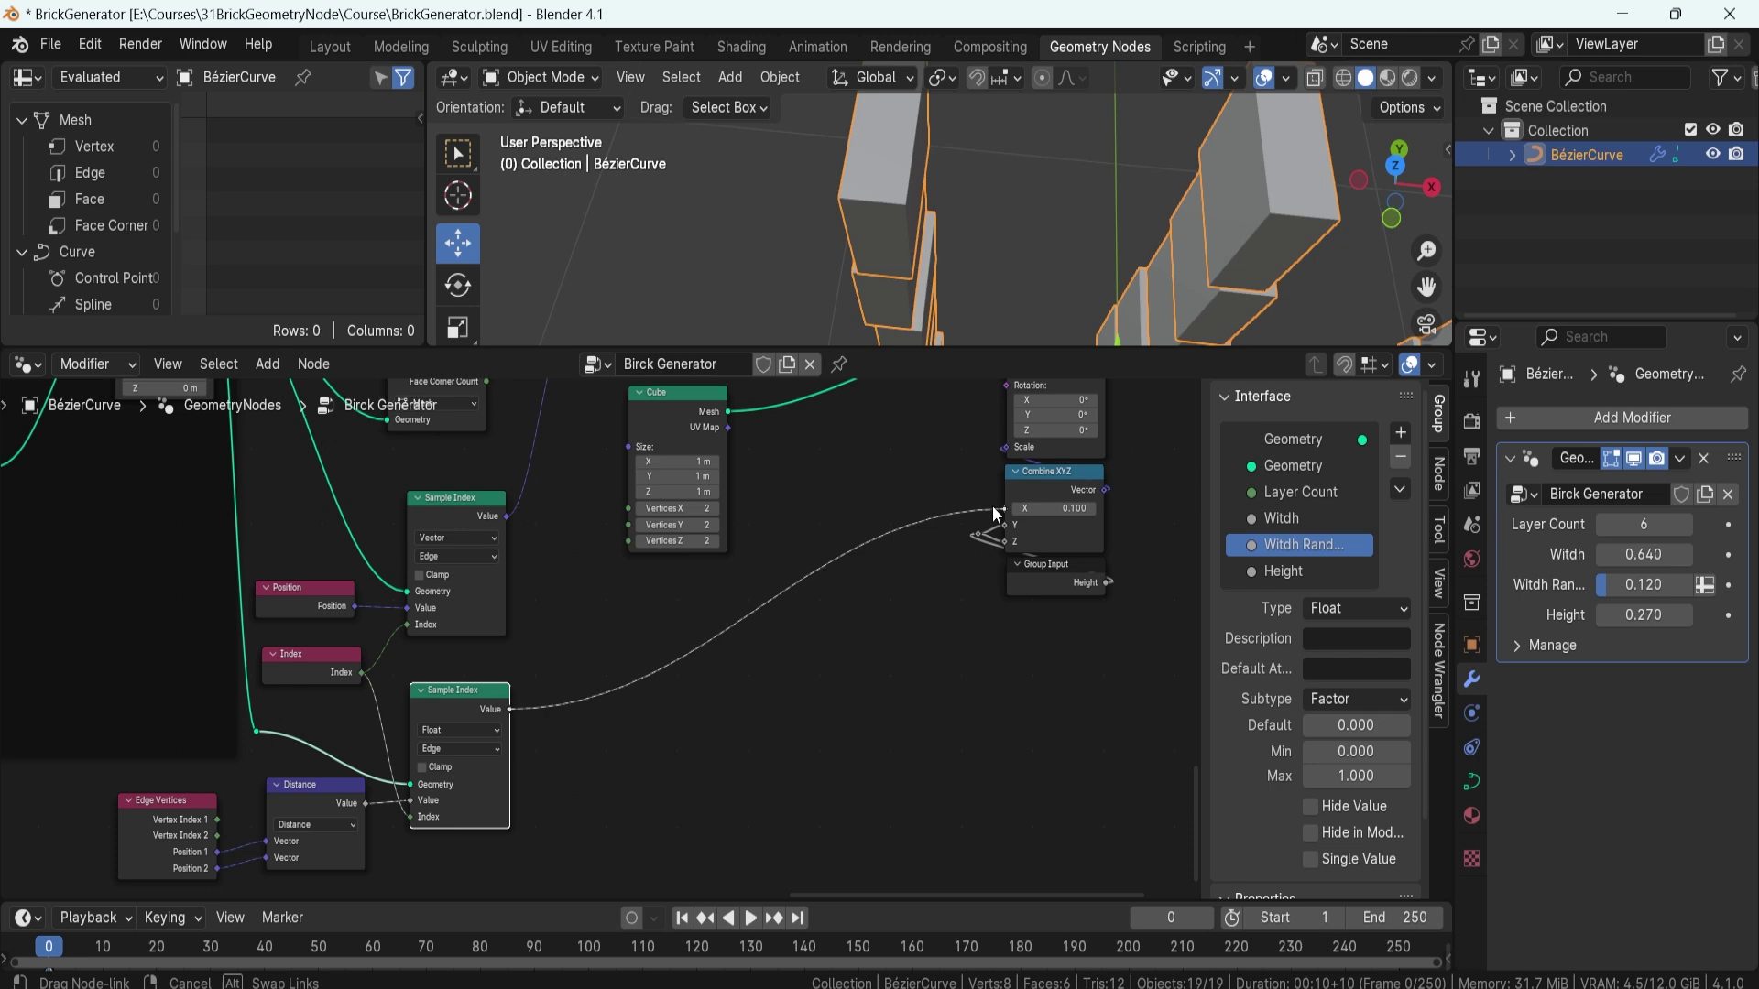
drag(992, 505, 1000, 509)
scroll(1182, 824, down, 1)
- Lower the brick height and narrow the width to 0.200 on the modifier
drag(1643, 554, 1594, 554)
drag(1643, 615, 1612, 614)
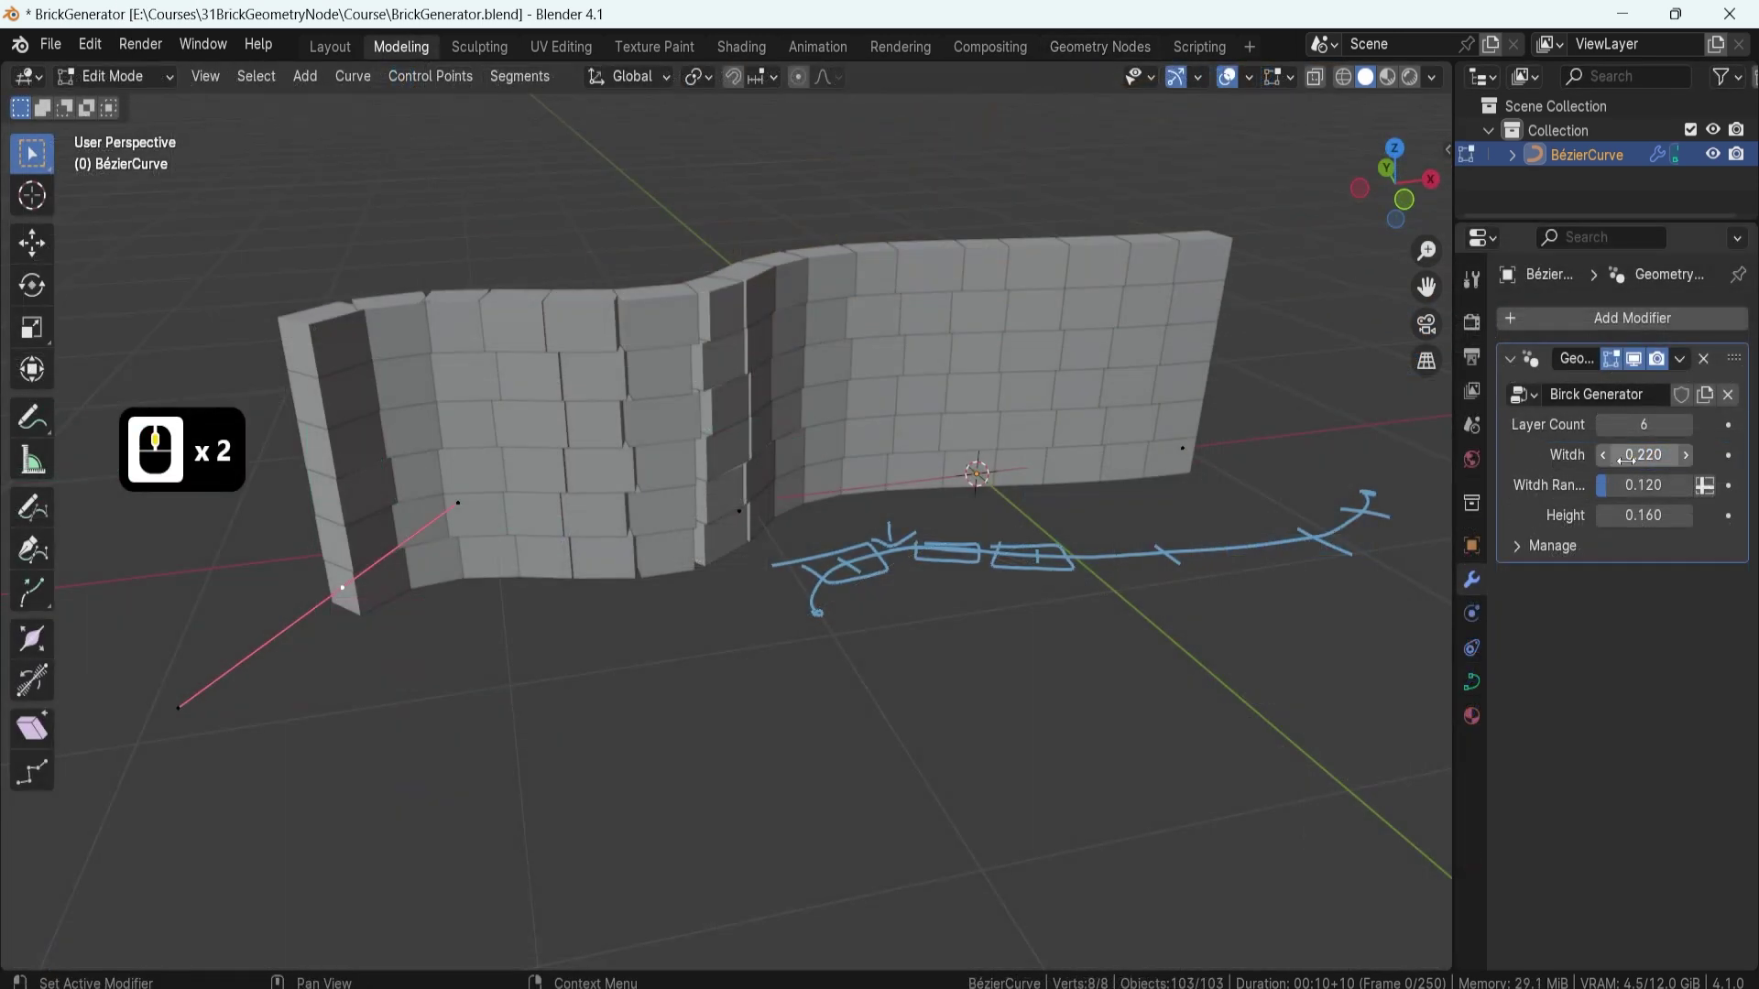
mouse_move(1643, 455)
mouse_down()
mouse_move(1621, 455)
mouse_move(1638, 454)
mouse_up()
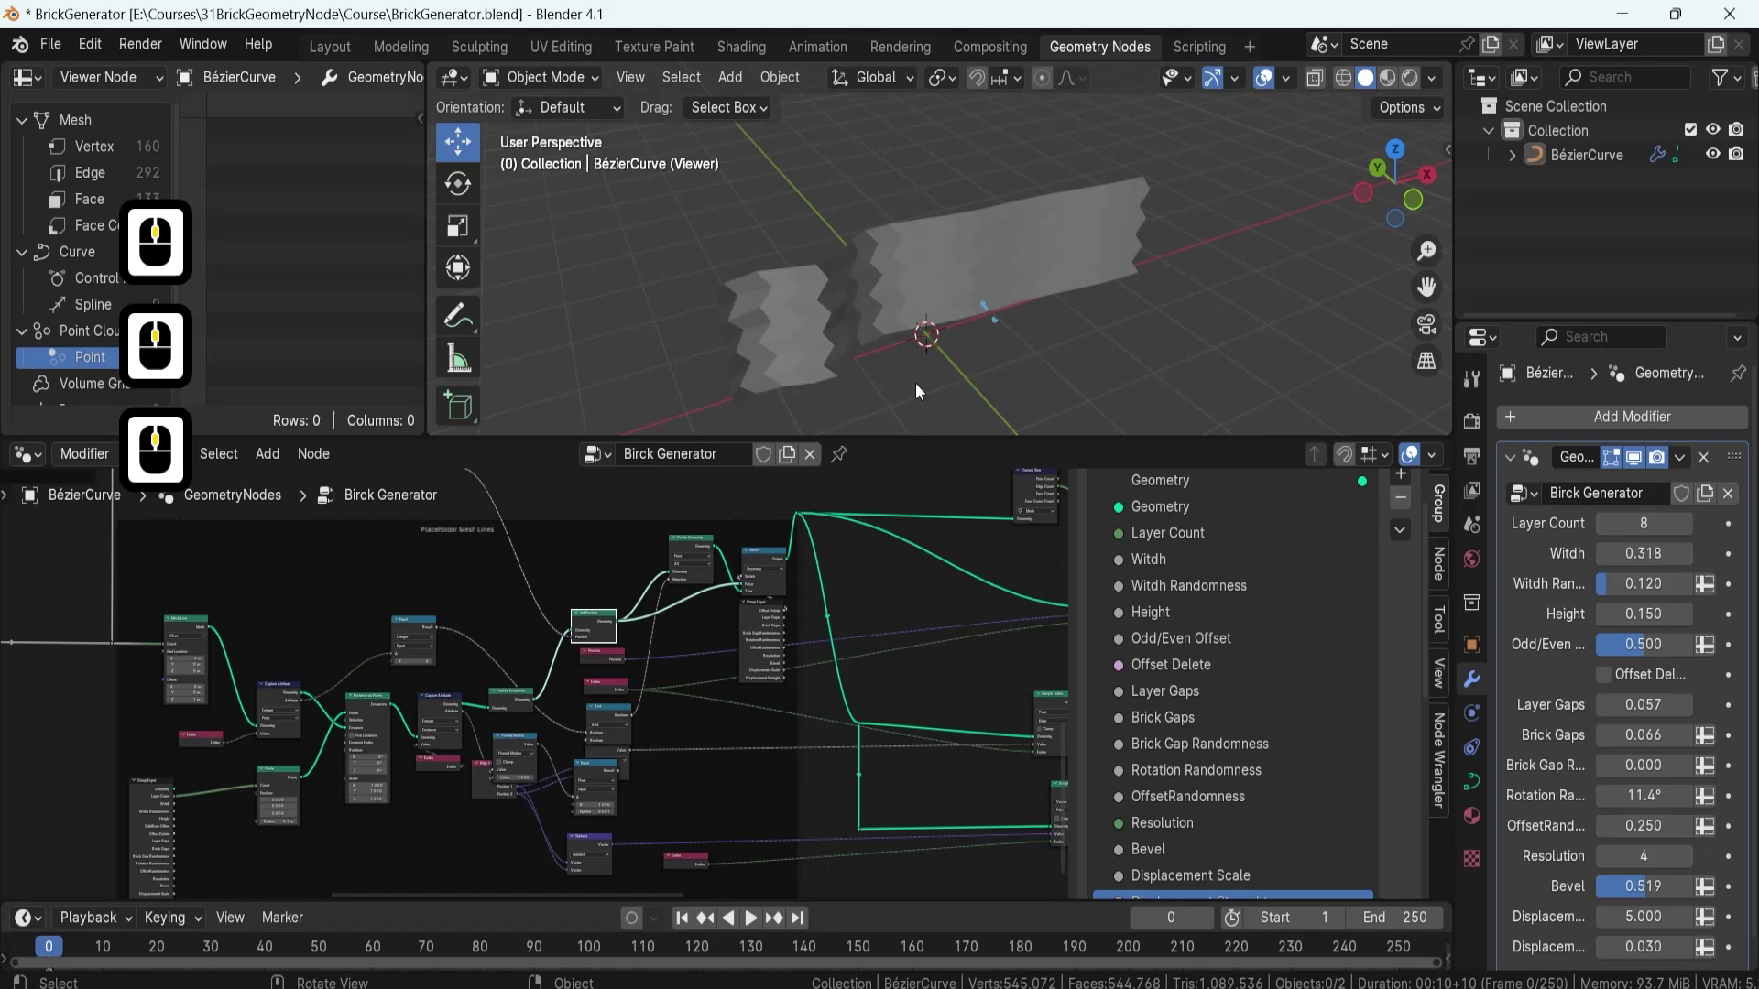
- Delete the Viewer node from the Geometry Nodes tree
shift+scroll(608, 608, down, 3)
shift+scroll(363, 632, down, 3)
shift+scroll(497, 605, down, 3)
click(497, 604)
key(Delete)
- Duplicate the Set Position node and insert the copy into the link on its right
scroll(491, 573, up, 6)
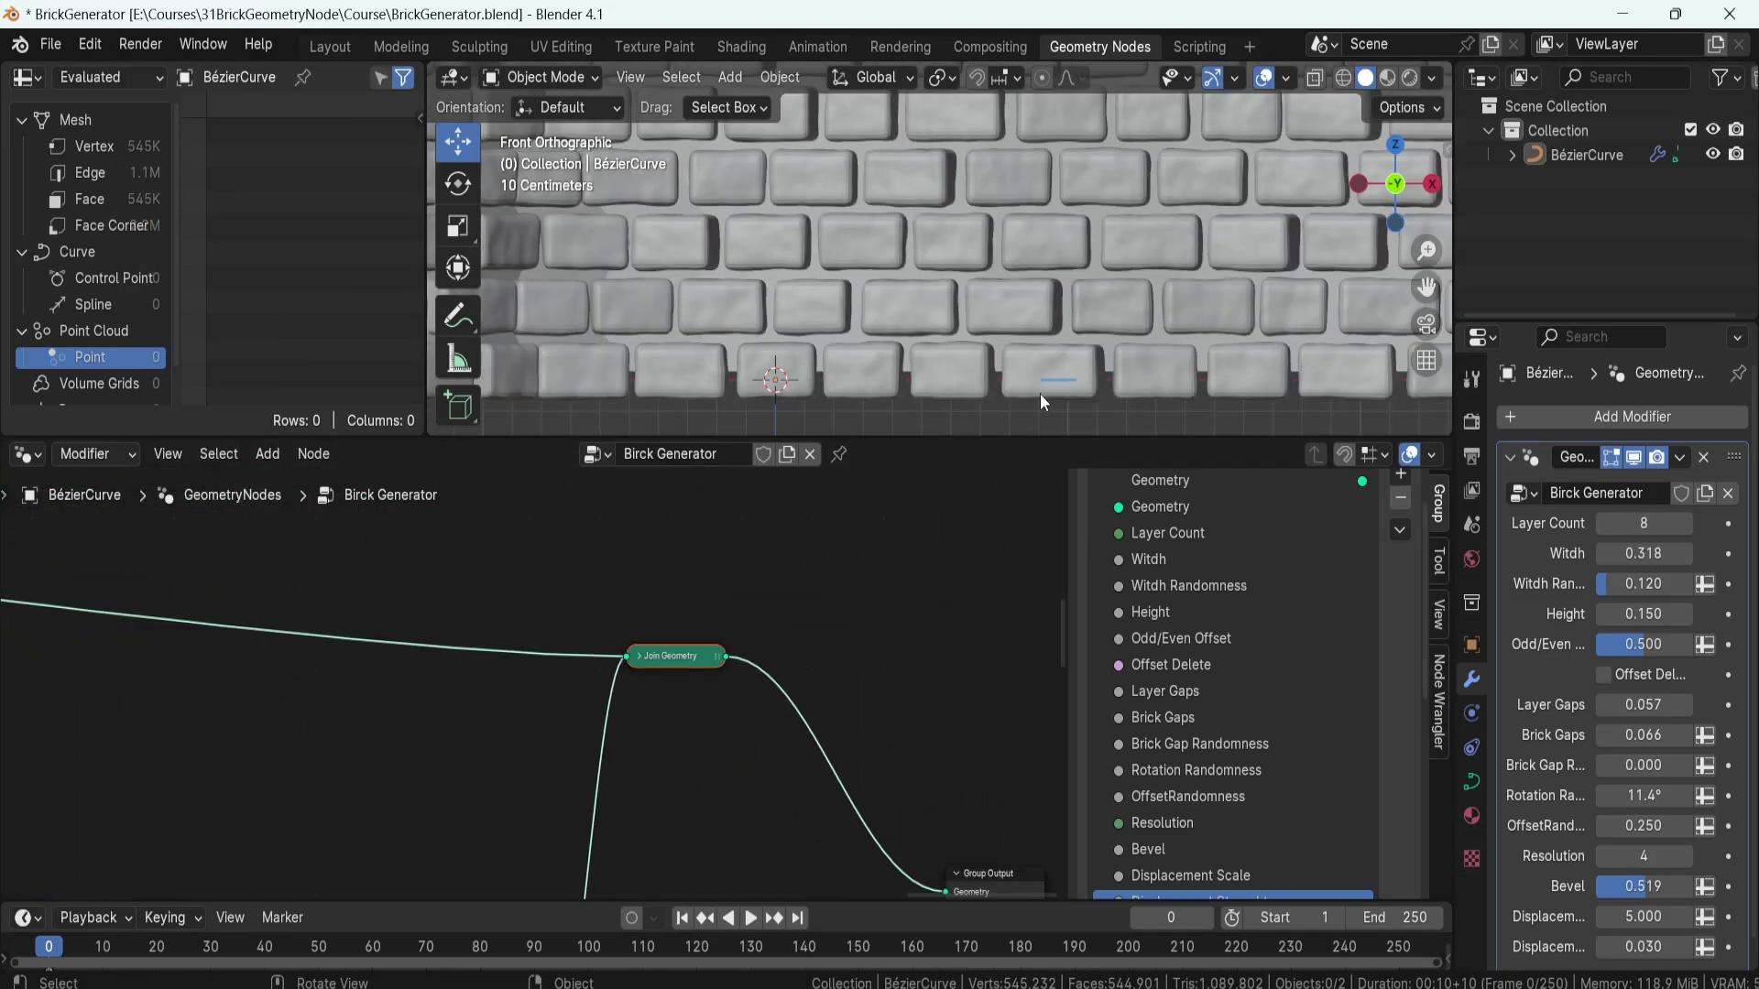
scroll(643, 354, down, 4)
scroll(550, 714, down, 15)
scroll(552, 613, up, 4)
click(552, 614)
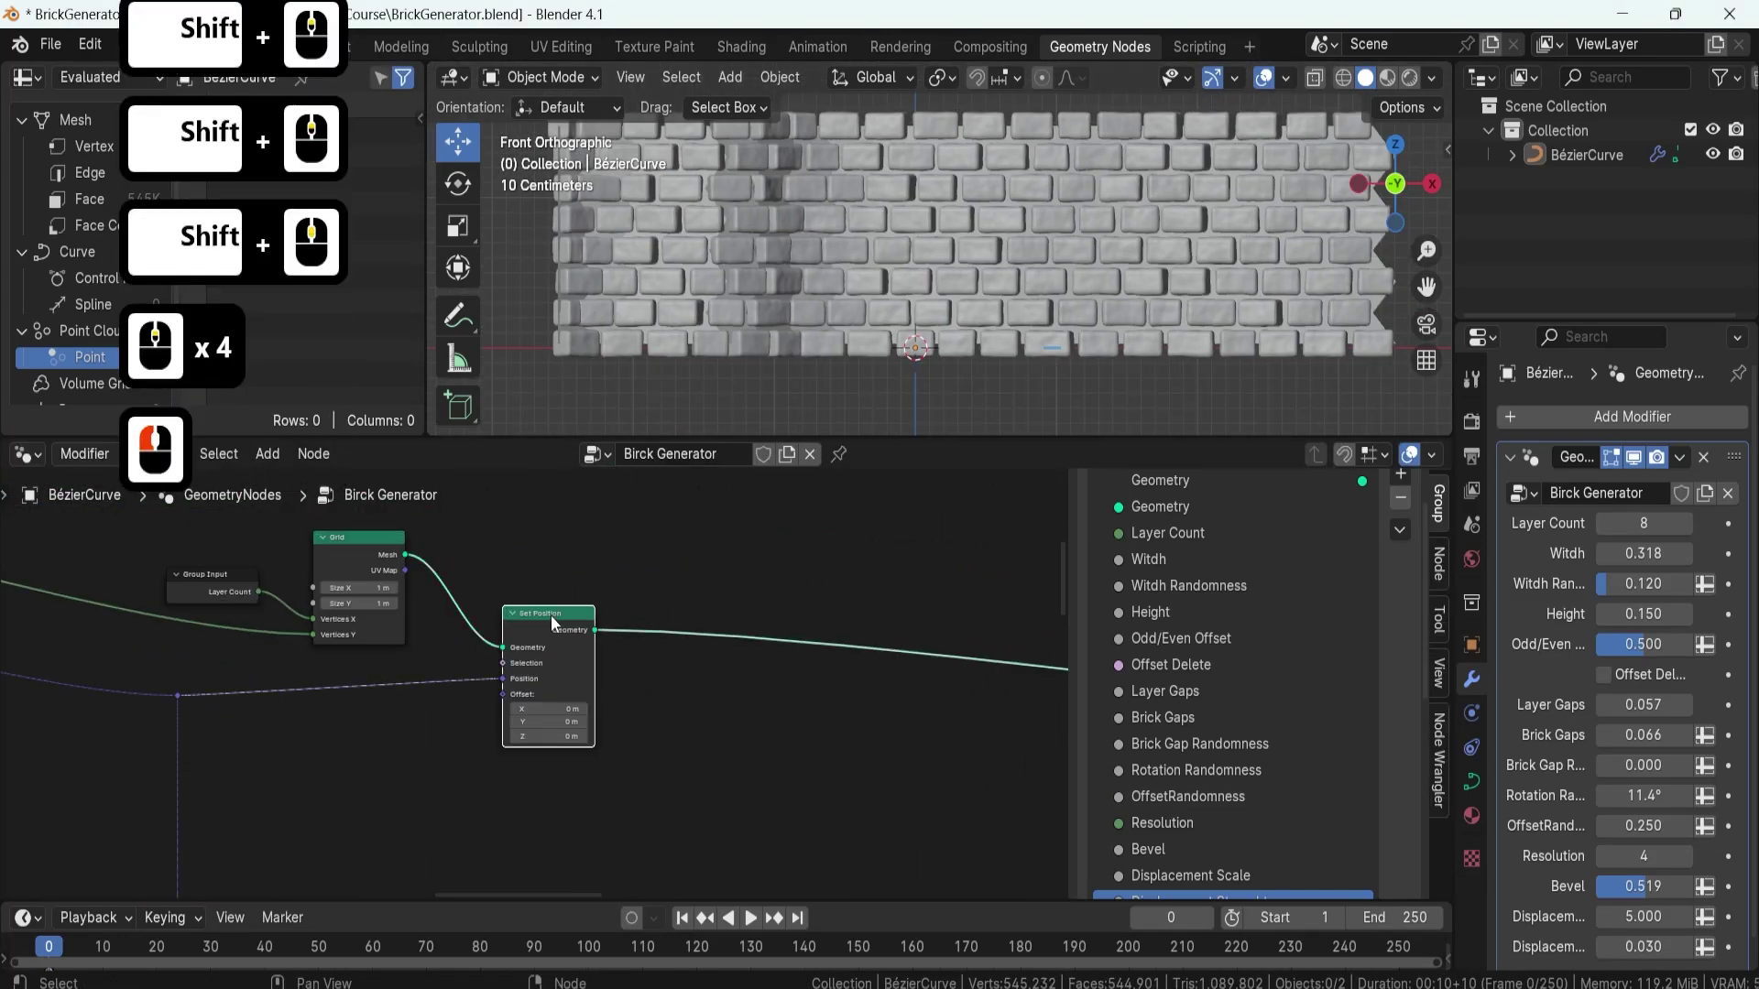
key(shift+d)
click(813, 668)
- Add an Index node beside the Less Than and Set Position nodes
scroll(813, 668, up, 2)
middle_drag(1321, 332, 750, 300)
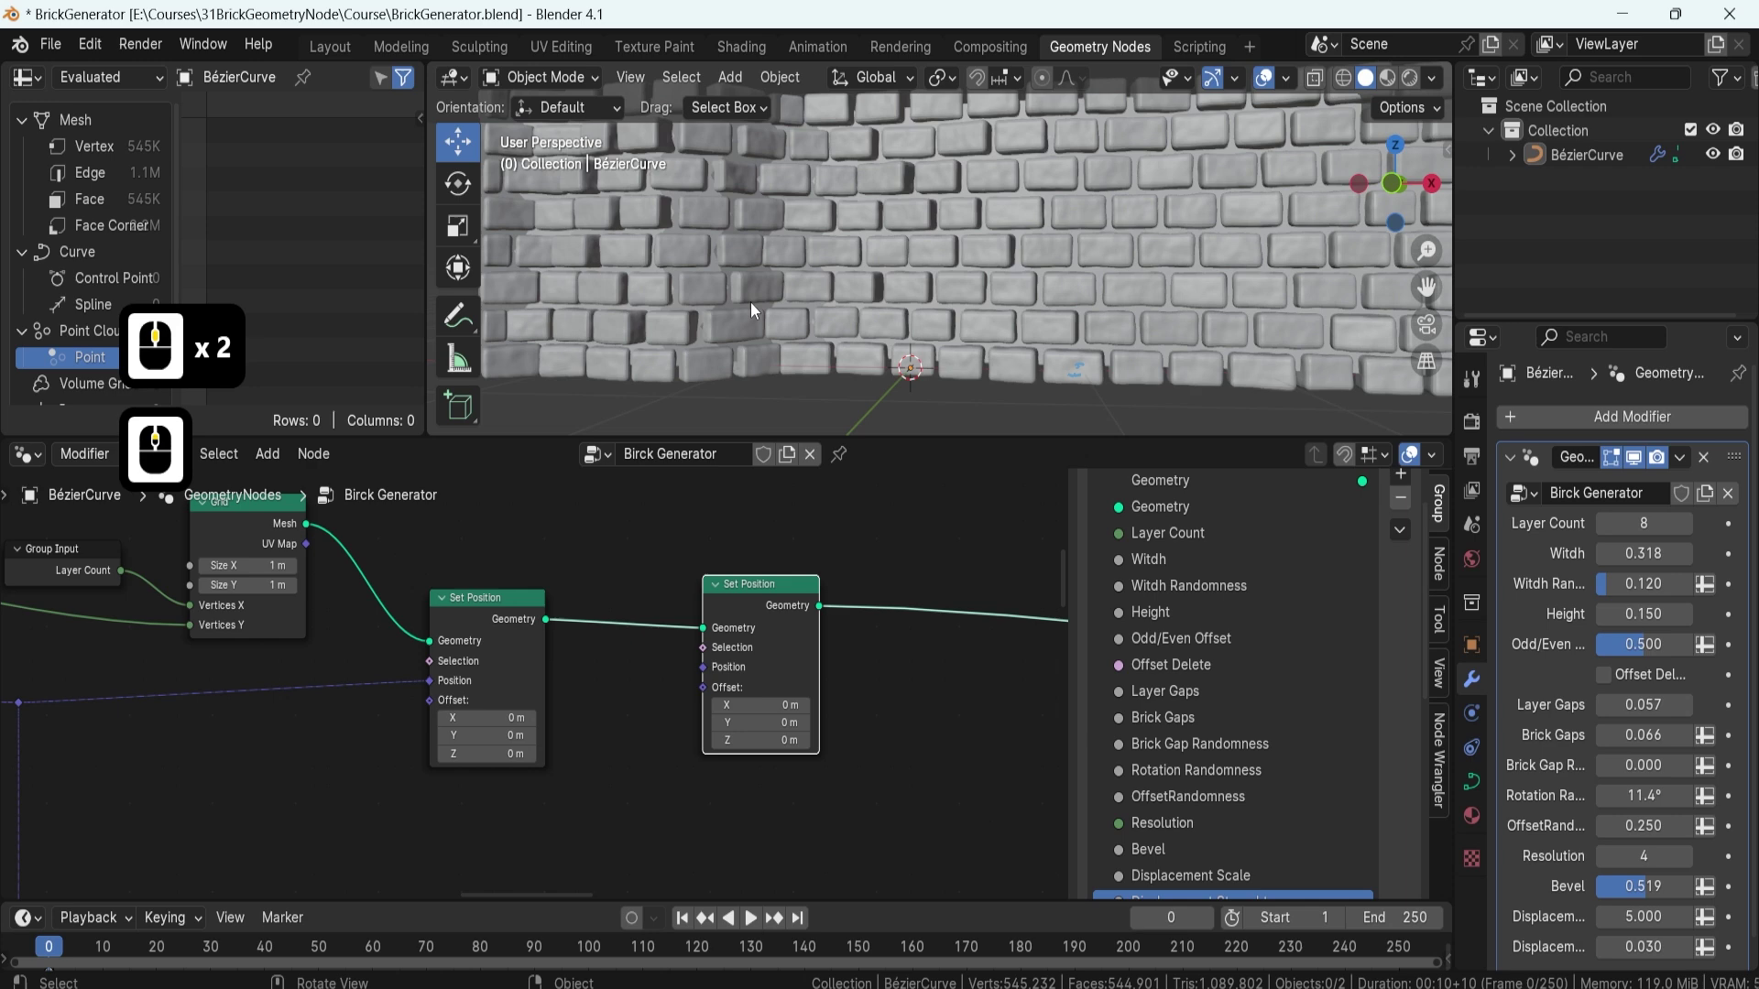
key(shift+a)
text(inde)
click(641, 733)
click(776, 597)
key(g)
click(925, 598)
scroll(684, 348, down, 4)
shift+scroll(658, 745, down, 2)
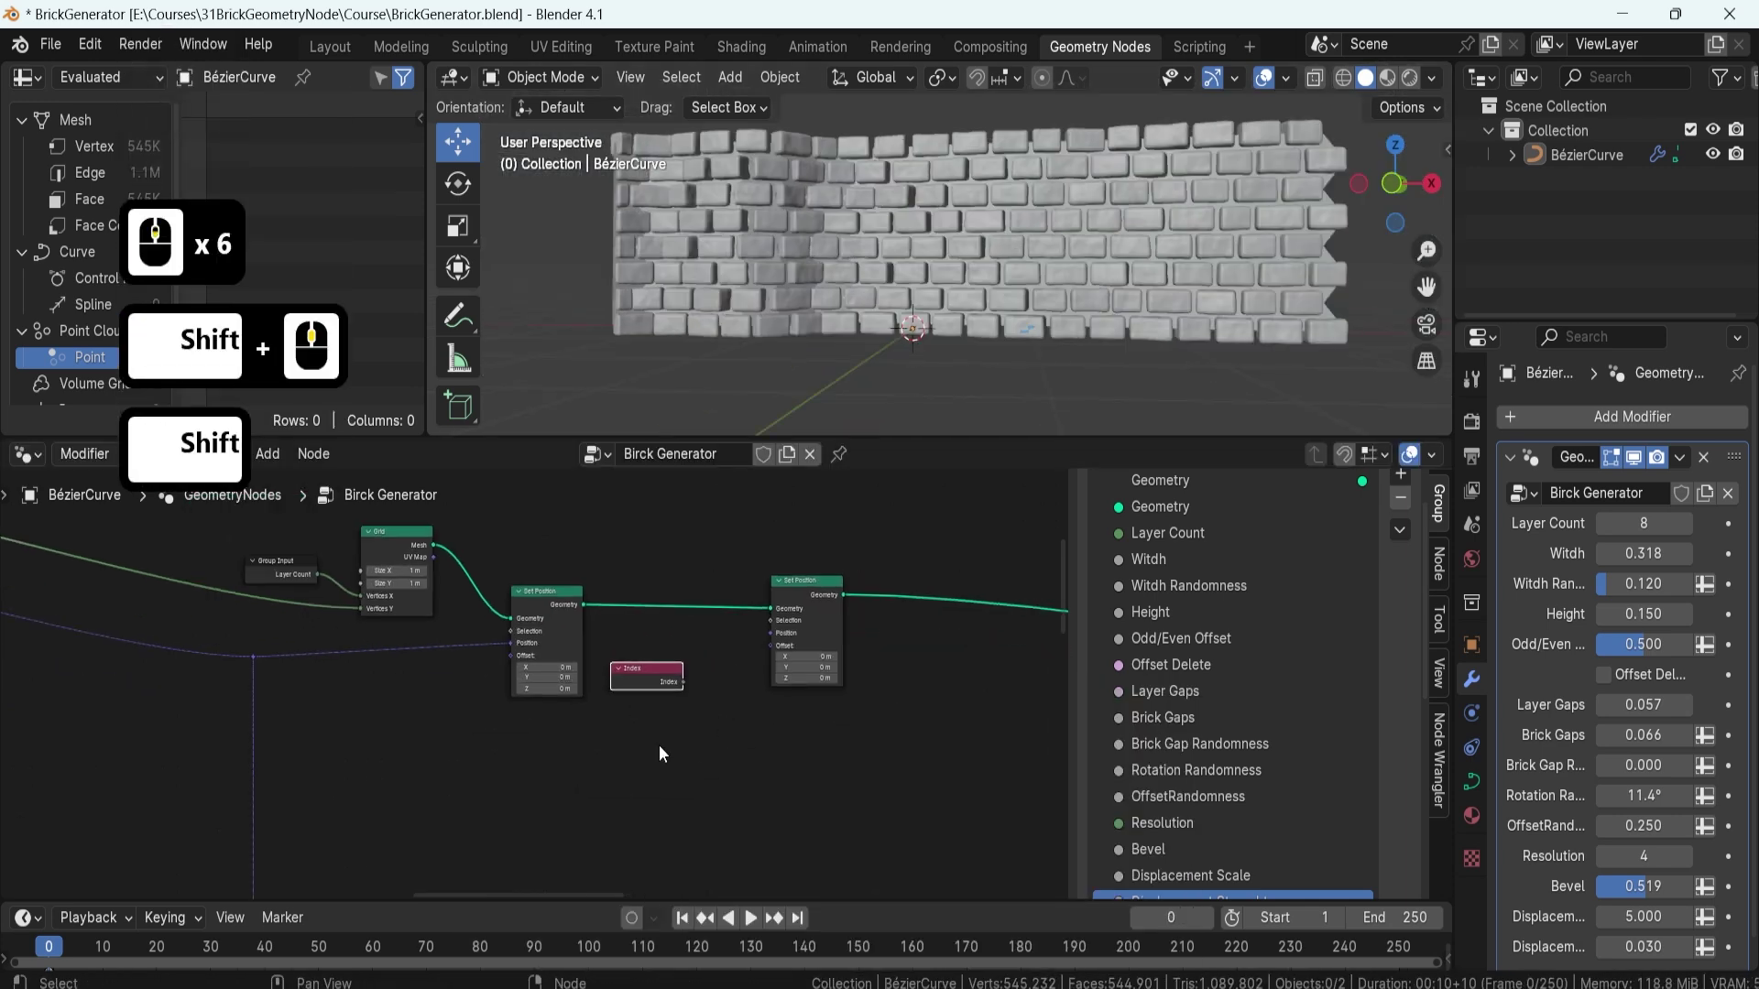
shift+scroll(657, 744, down, 6)
scroll(476, 579, up, 2)
middle_drag(1007, 330, 676, 354)
- Change the duplicated Set Position's Z offset from -0.5 m to -0.3 m
key(F8)
scroll(693, 251, up, 3)
scroll(693, 251, down, 2)
shift+scroll(773, 596, right, 6)
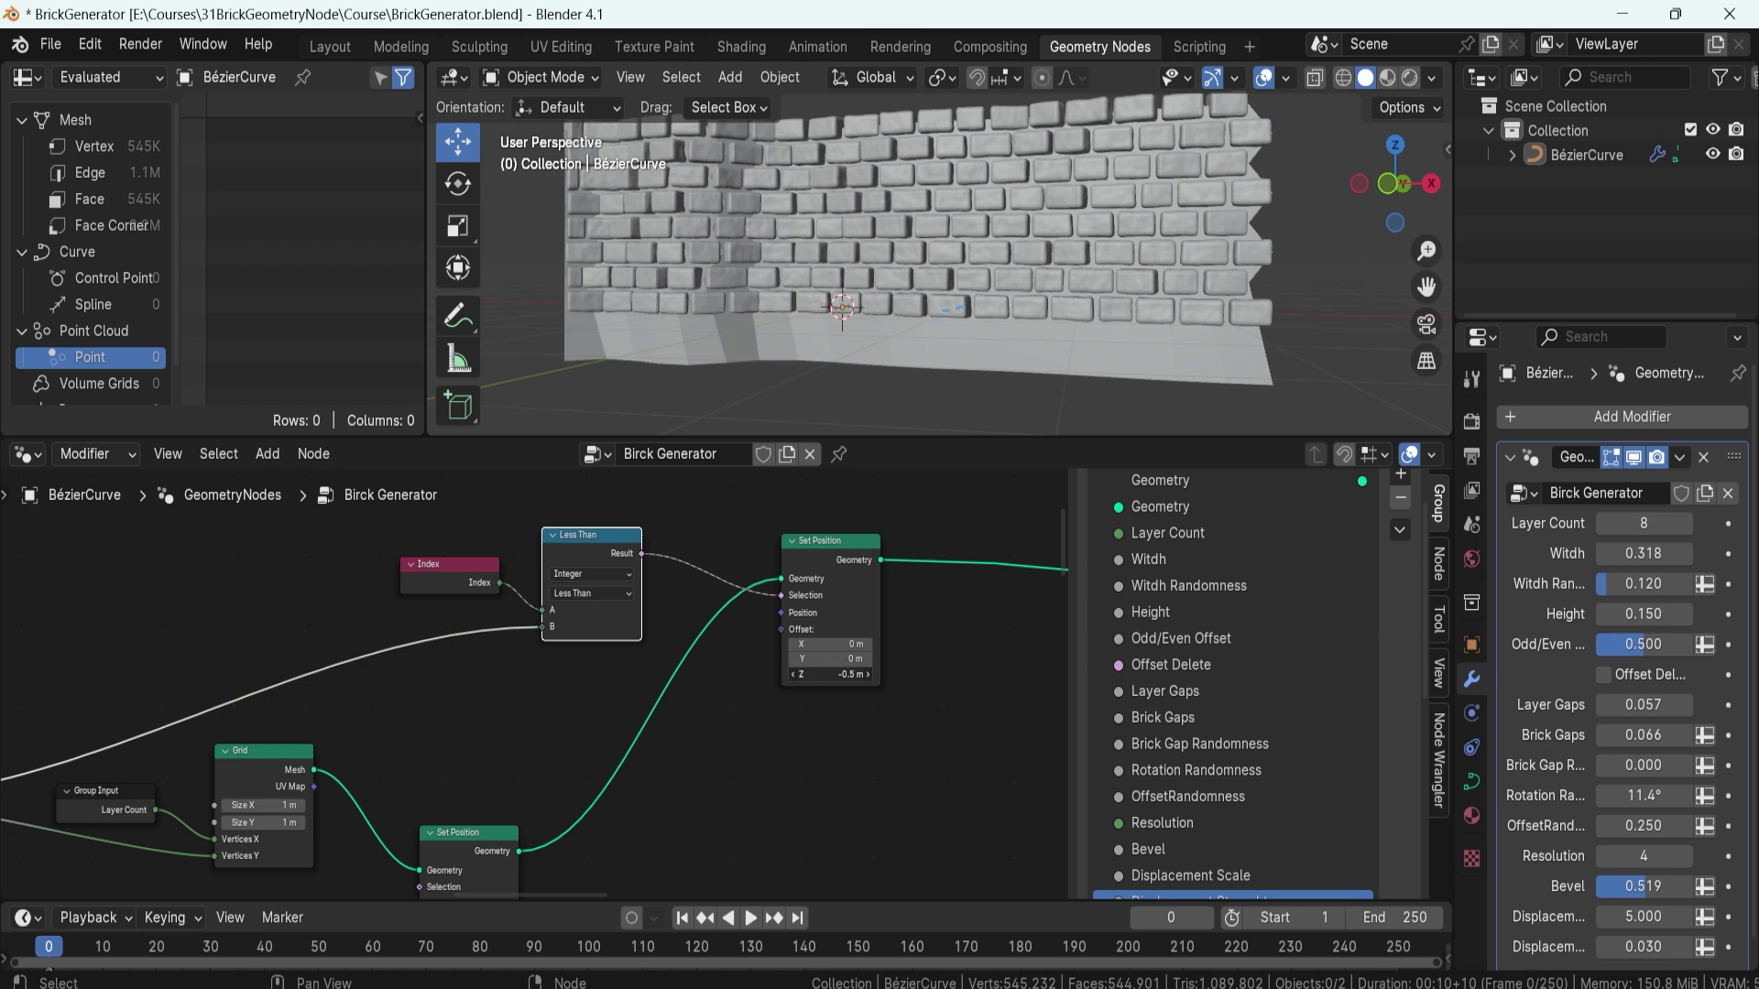
drag(824, 675, 835, 676)
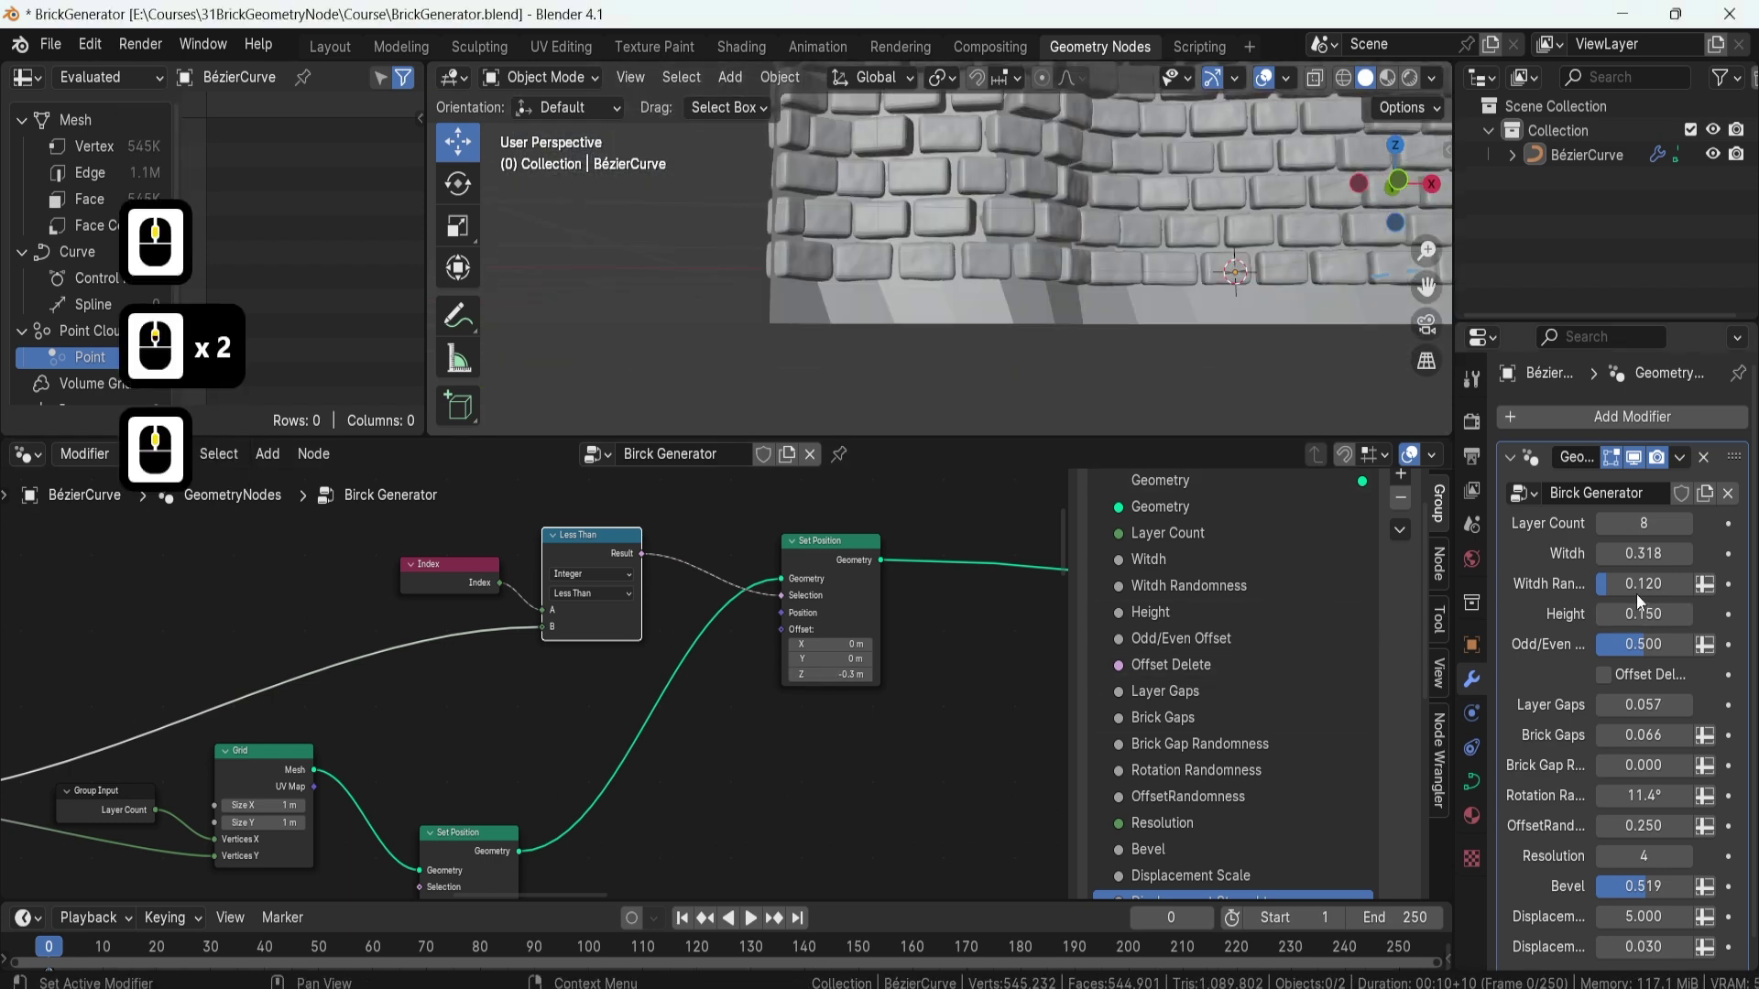
- Feed the Set Position Offset input from a new Combine XYZ node
ctrl+scroll(1635, 599, down, 1)
drag(781, 629, 788, 678)
text(comp)
key(BackSpace)
text(bi)
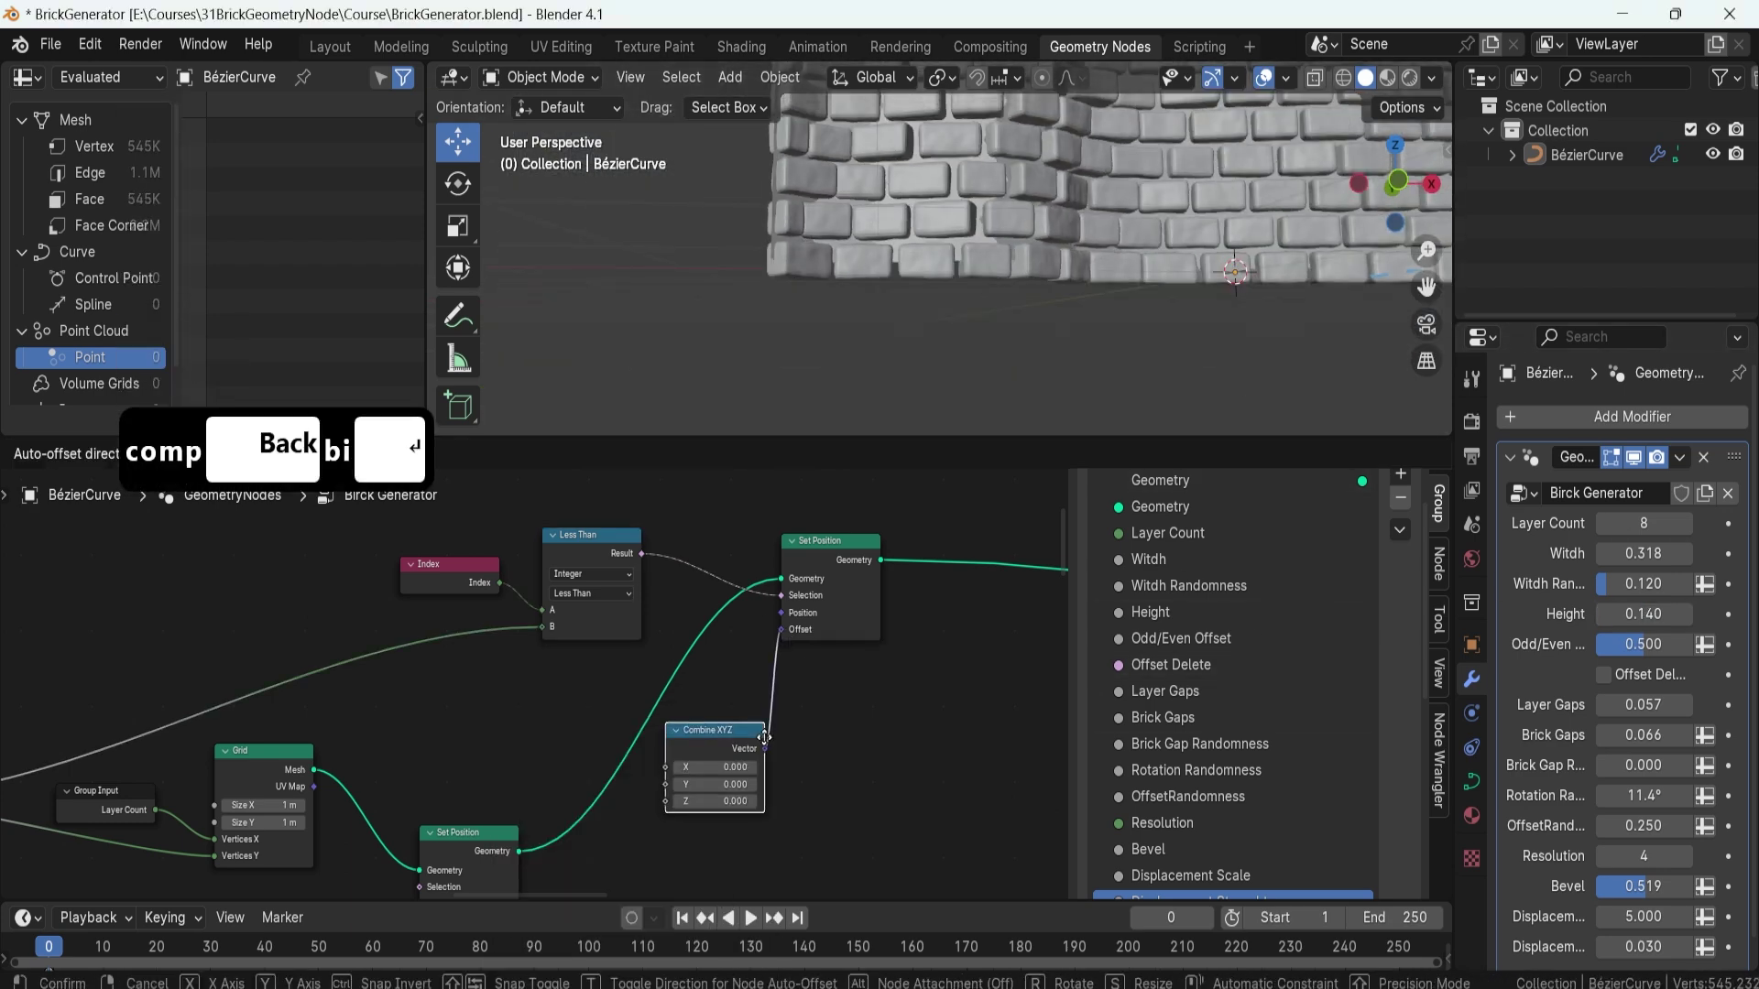
key(Return)
- Drive Combine XYZ's Z from a Group Input value multiplied by -2
scroll(786, 708, up, 2)
key(shift+a)
text(grou)
key(Return)
click(810, 742)
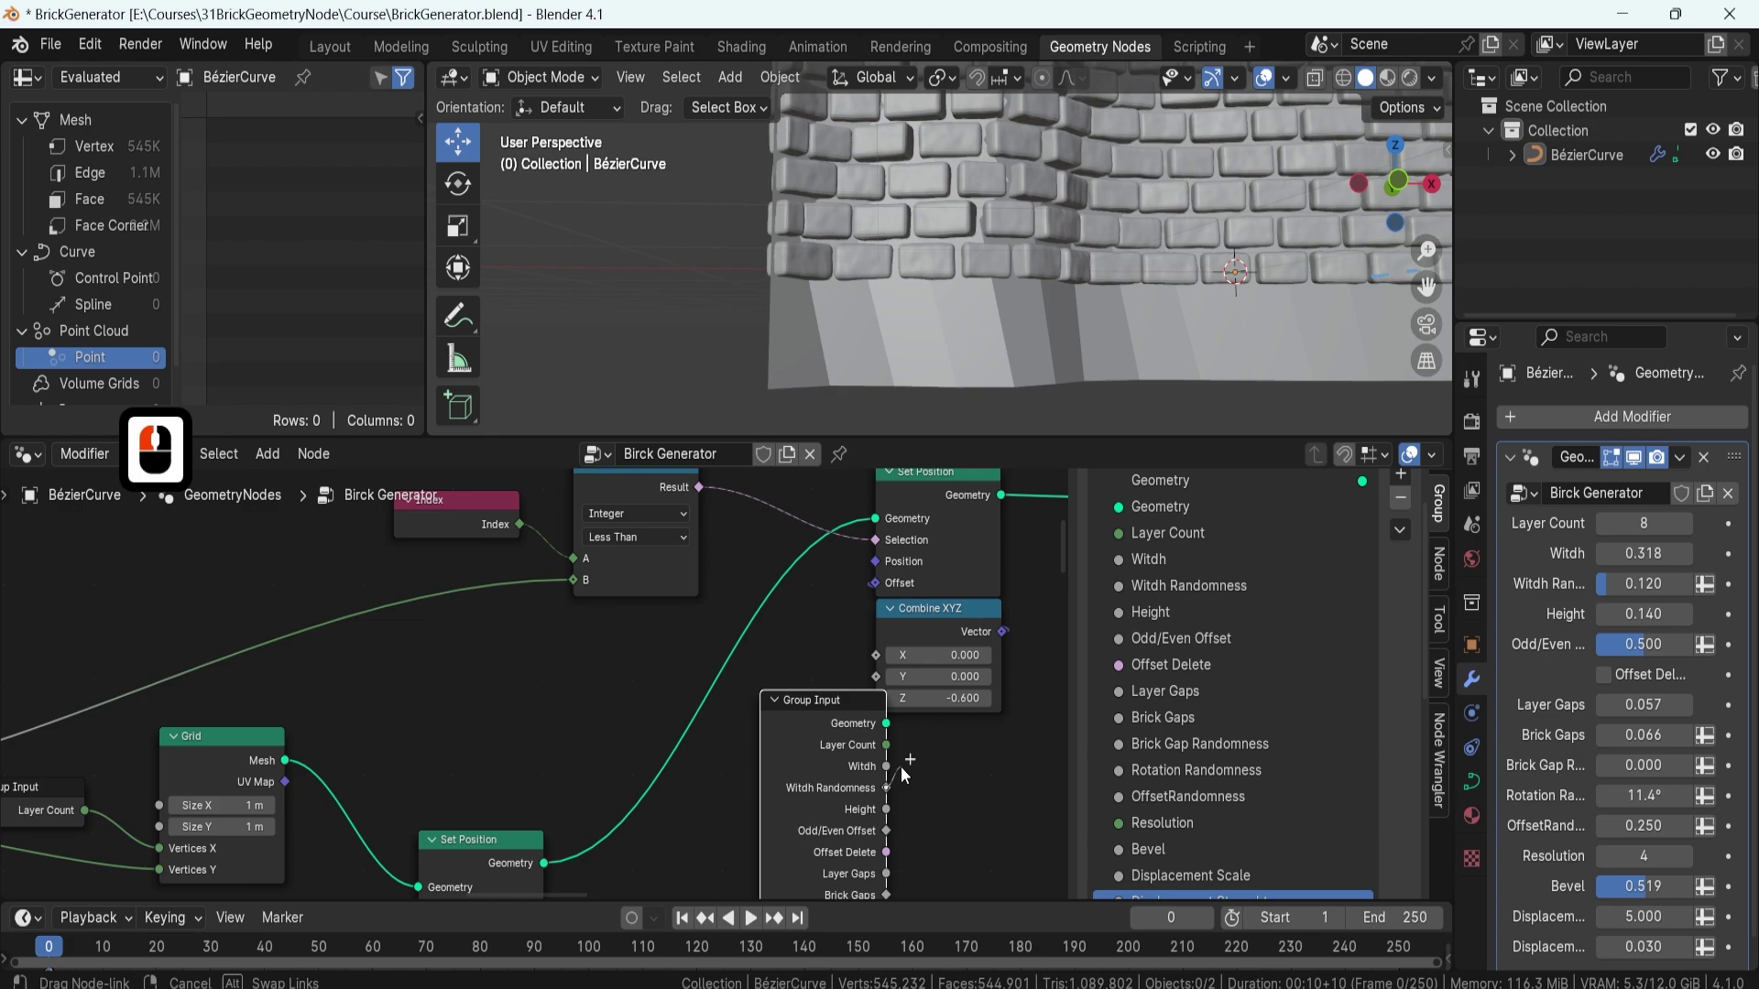
drag(873, 825, 921, 851)
text(mu)
key(Return)
drag(1048, 780, 876, 701)
click(1007, 873)
text(2)
key(Return)
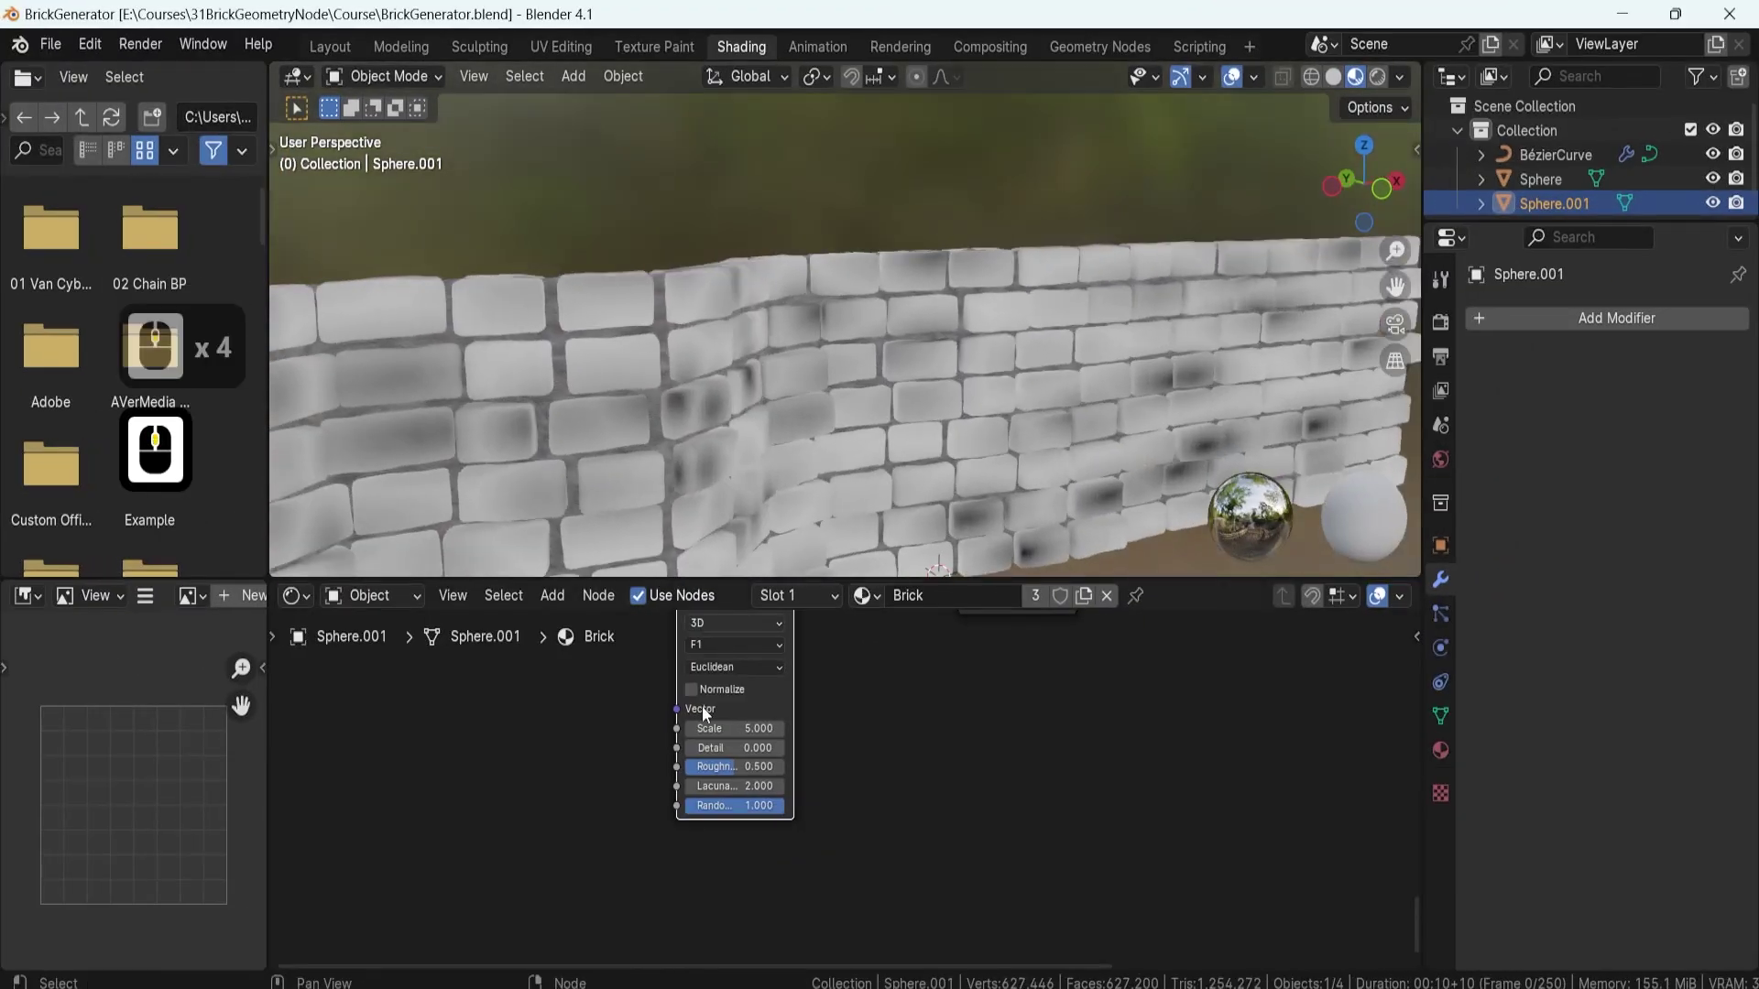
scroll(815, 472, up, 3)
mouse_move(815, 473)
middle_down()
mouse_move(616, 485)
mouse_move(433, 332)
middle_up()
- Raise the brick Voronoi scale to 222 and add a Mix Color node to the material
drag(700, 728, 824, 728)
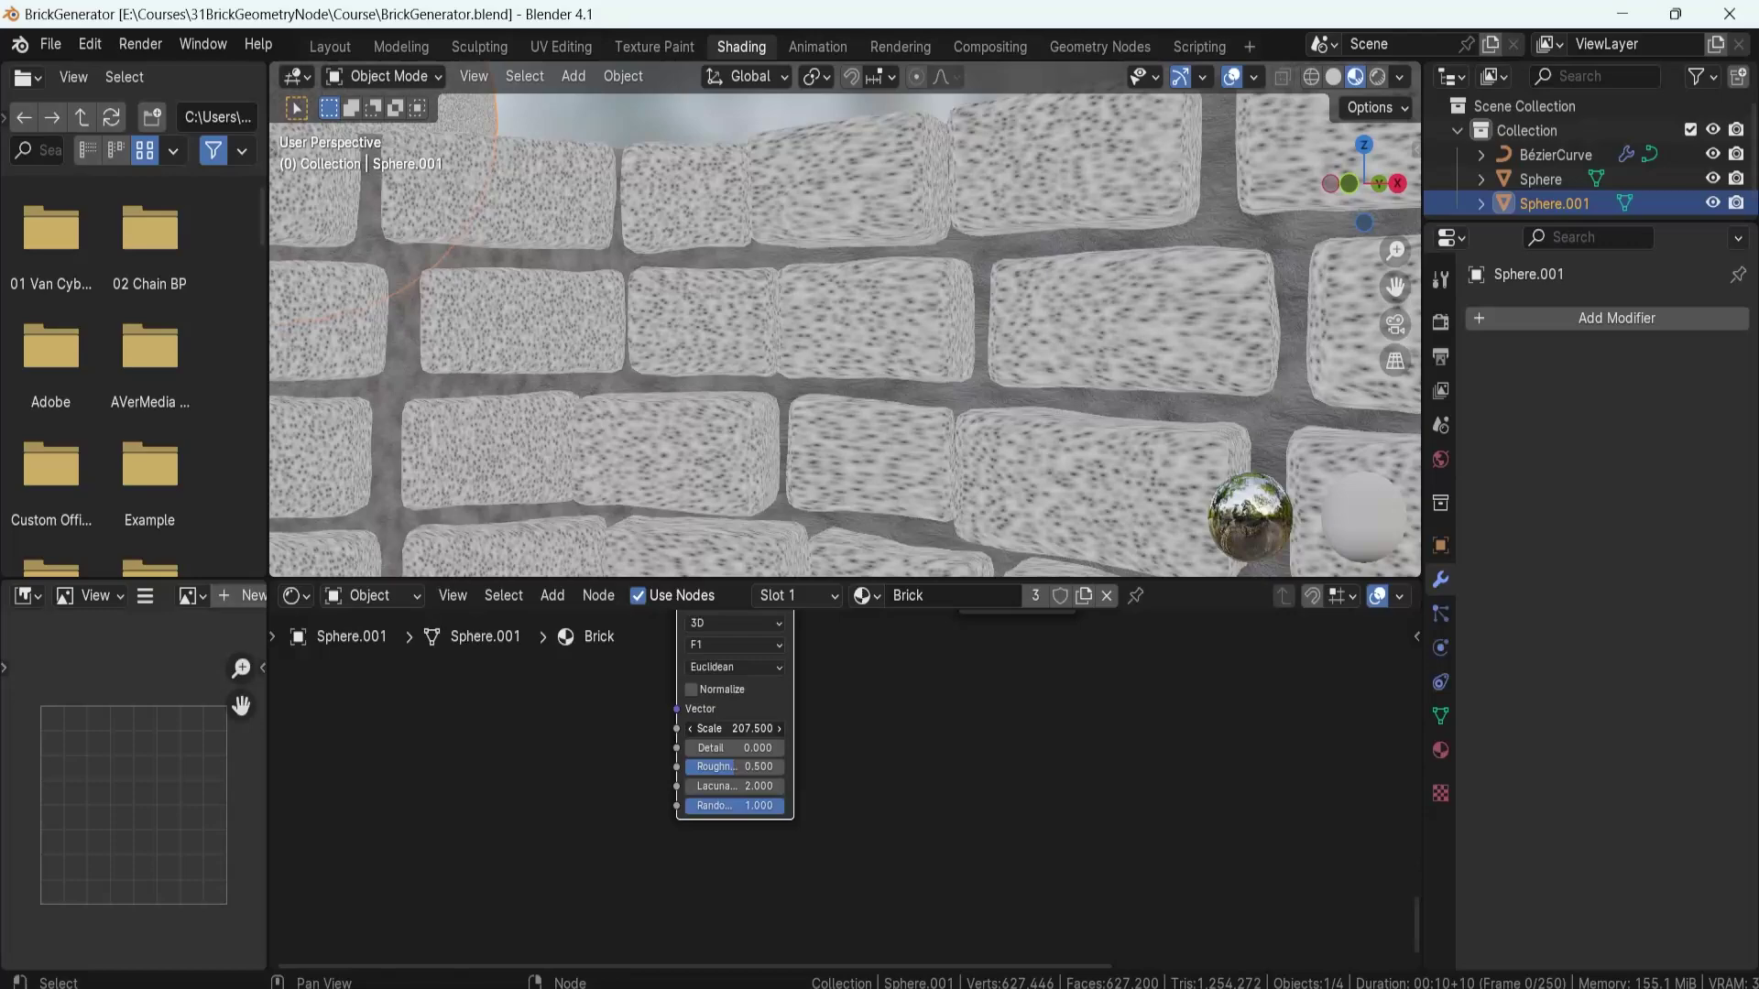
drag(701, 728, 711, 729)
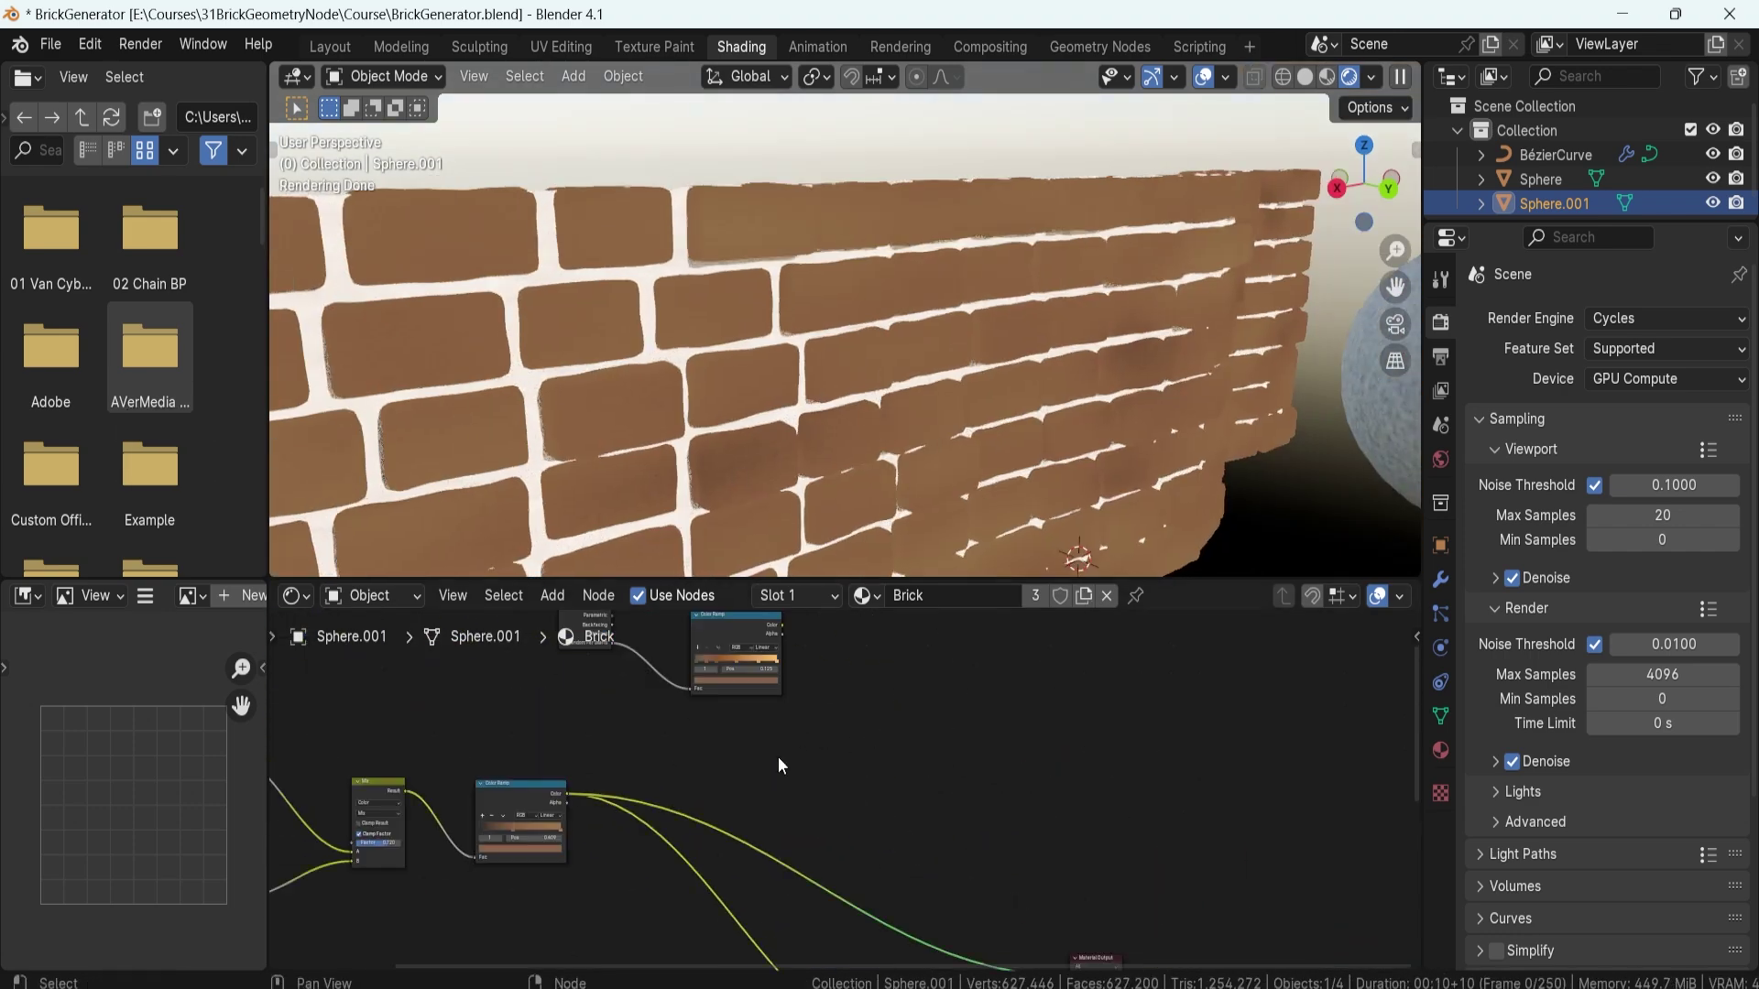
key(Return)
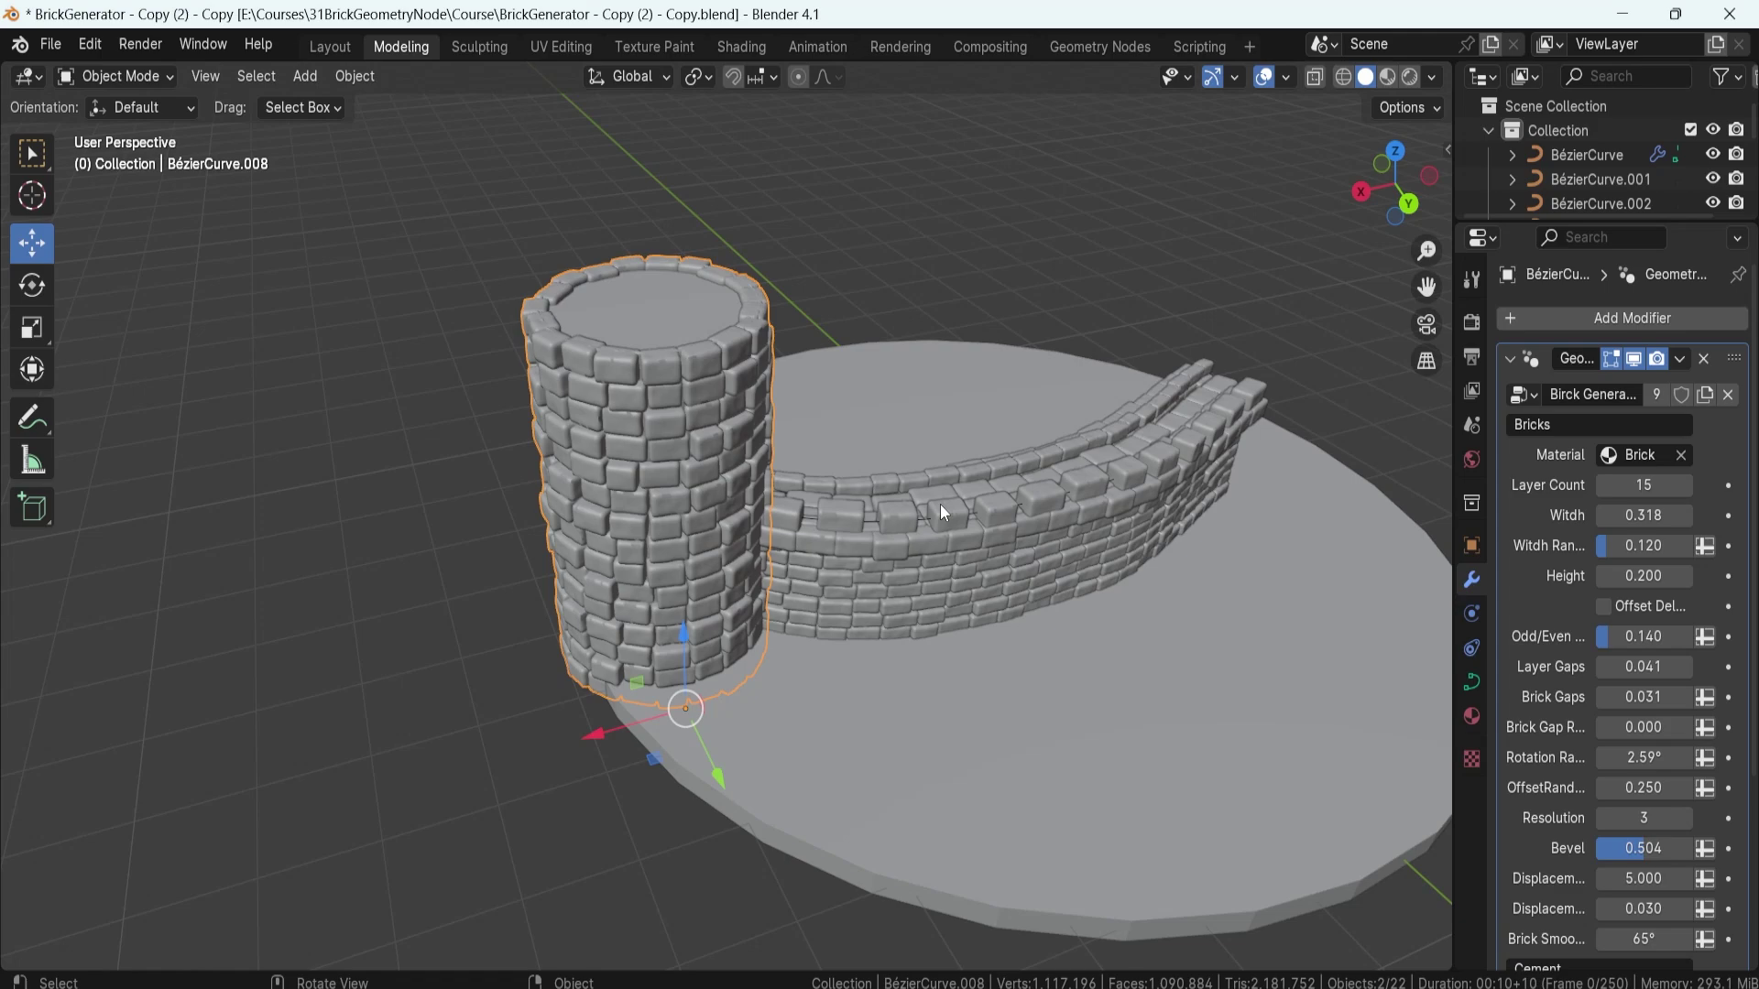
- Duplicate the round tower, raise the copy 1 unit along Z, and save
key(shift+d)
key(z)
key(1)
key(Return)
key(ctrl+s)
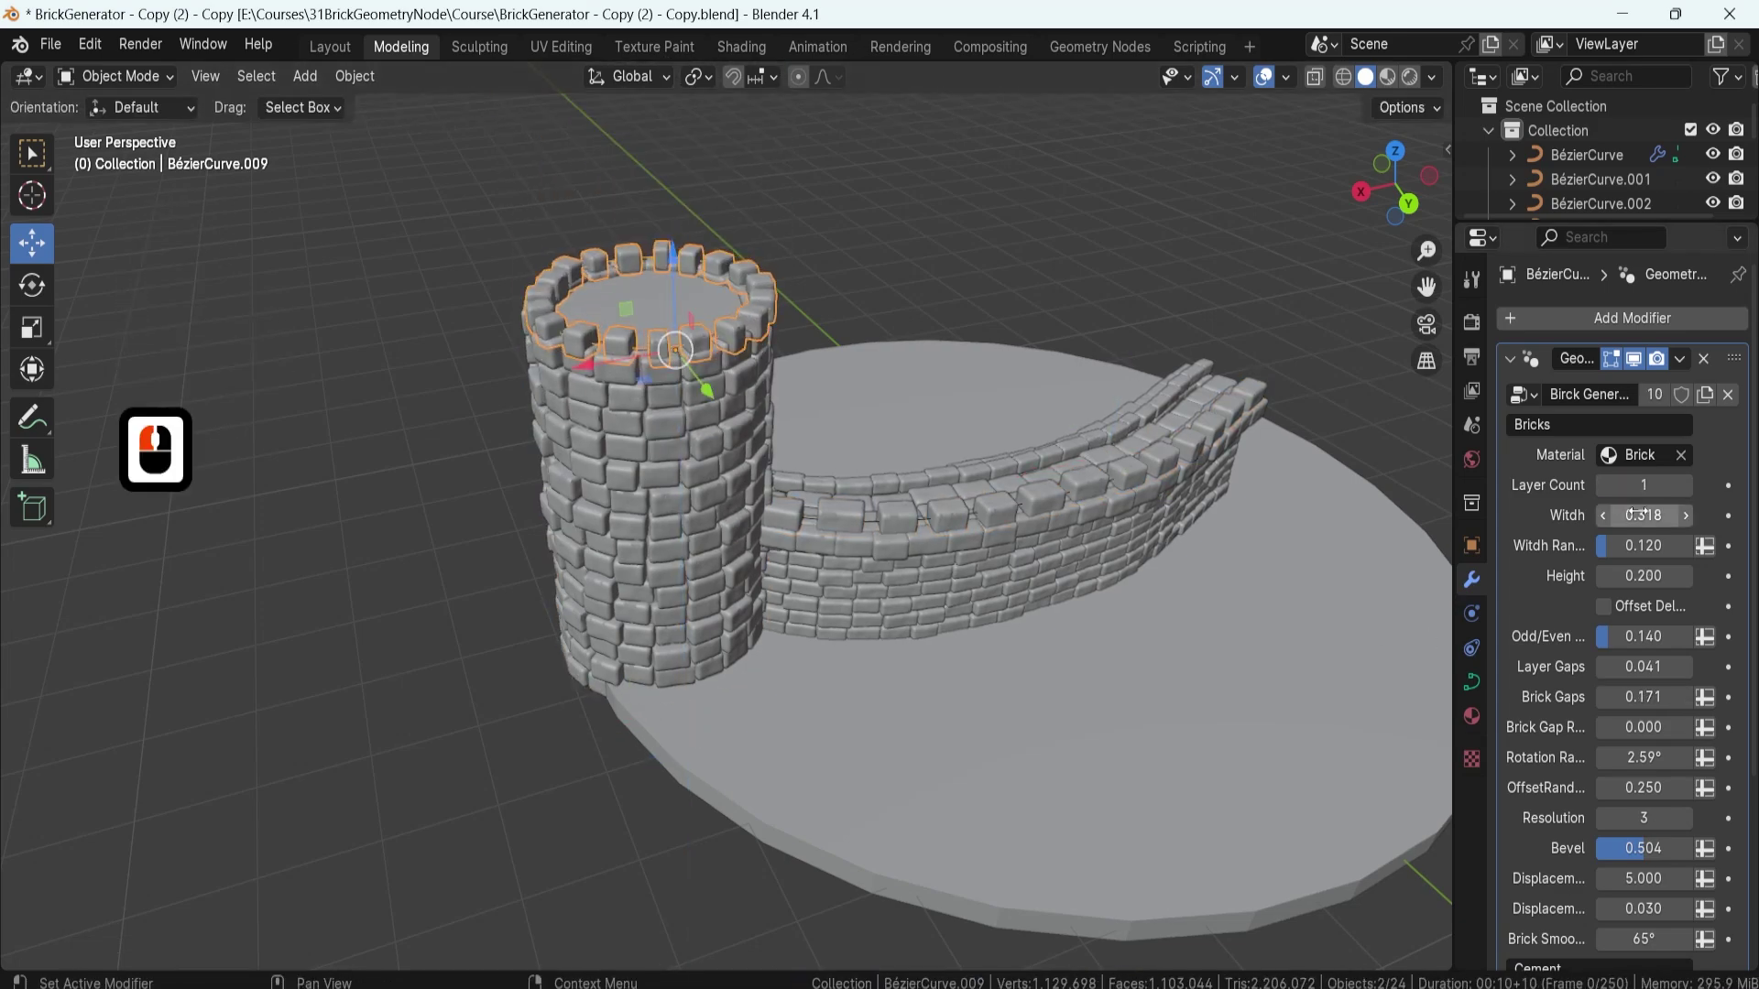
- Scale the raised ring's curve so it forms battlements atop the tower
scroll(808, 231, up, 3)
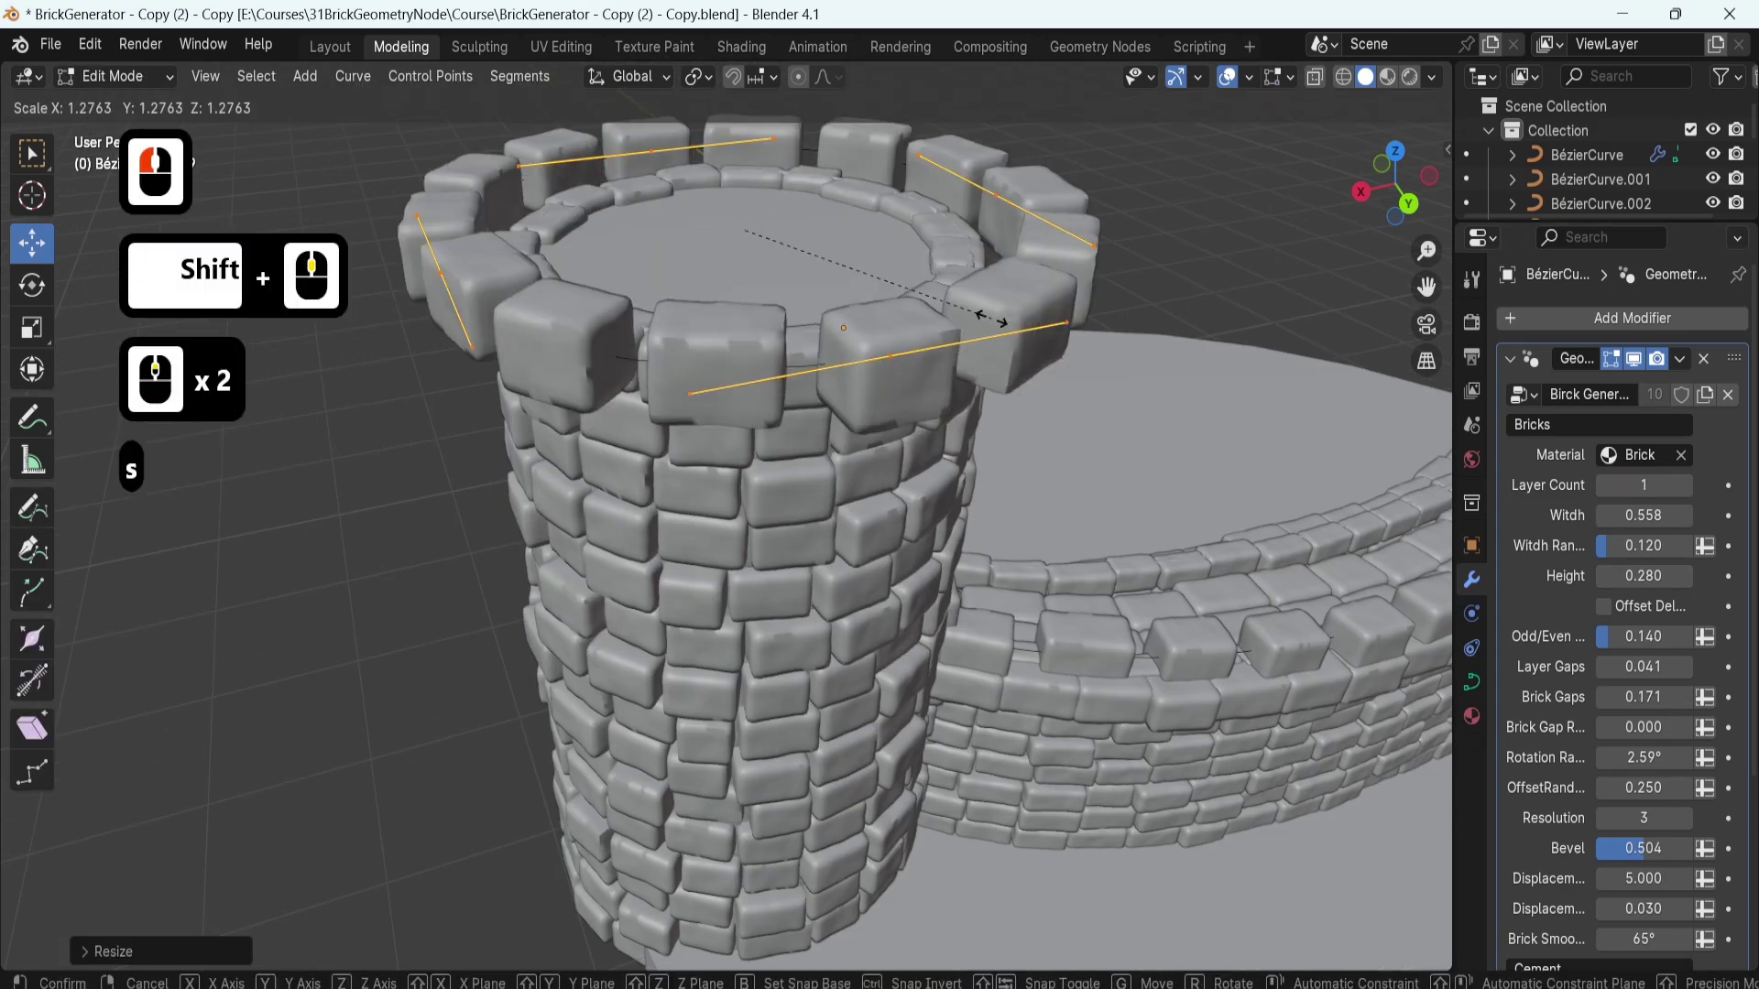
middle_drag(808, 231, 716, 515)
right_click(907, 396)
key(Tab)
click(639, 317)
scroll(897, 579, down, 2)
mouse_move(898, 579)
middle_down()
mouse_move(678, 667)
mouse_move(673, 544)
middle_up()
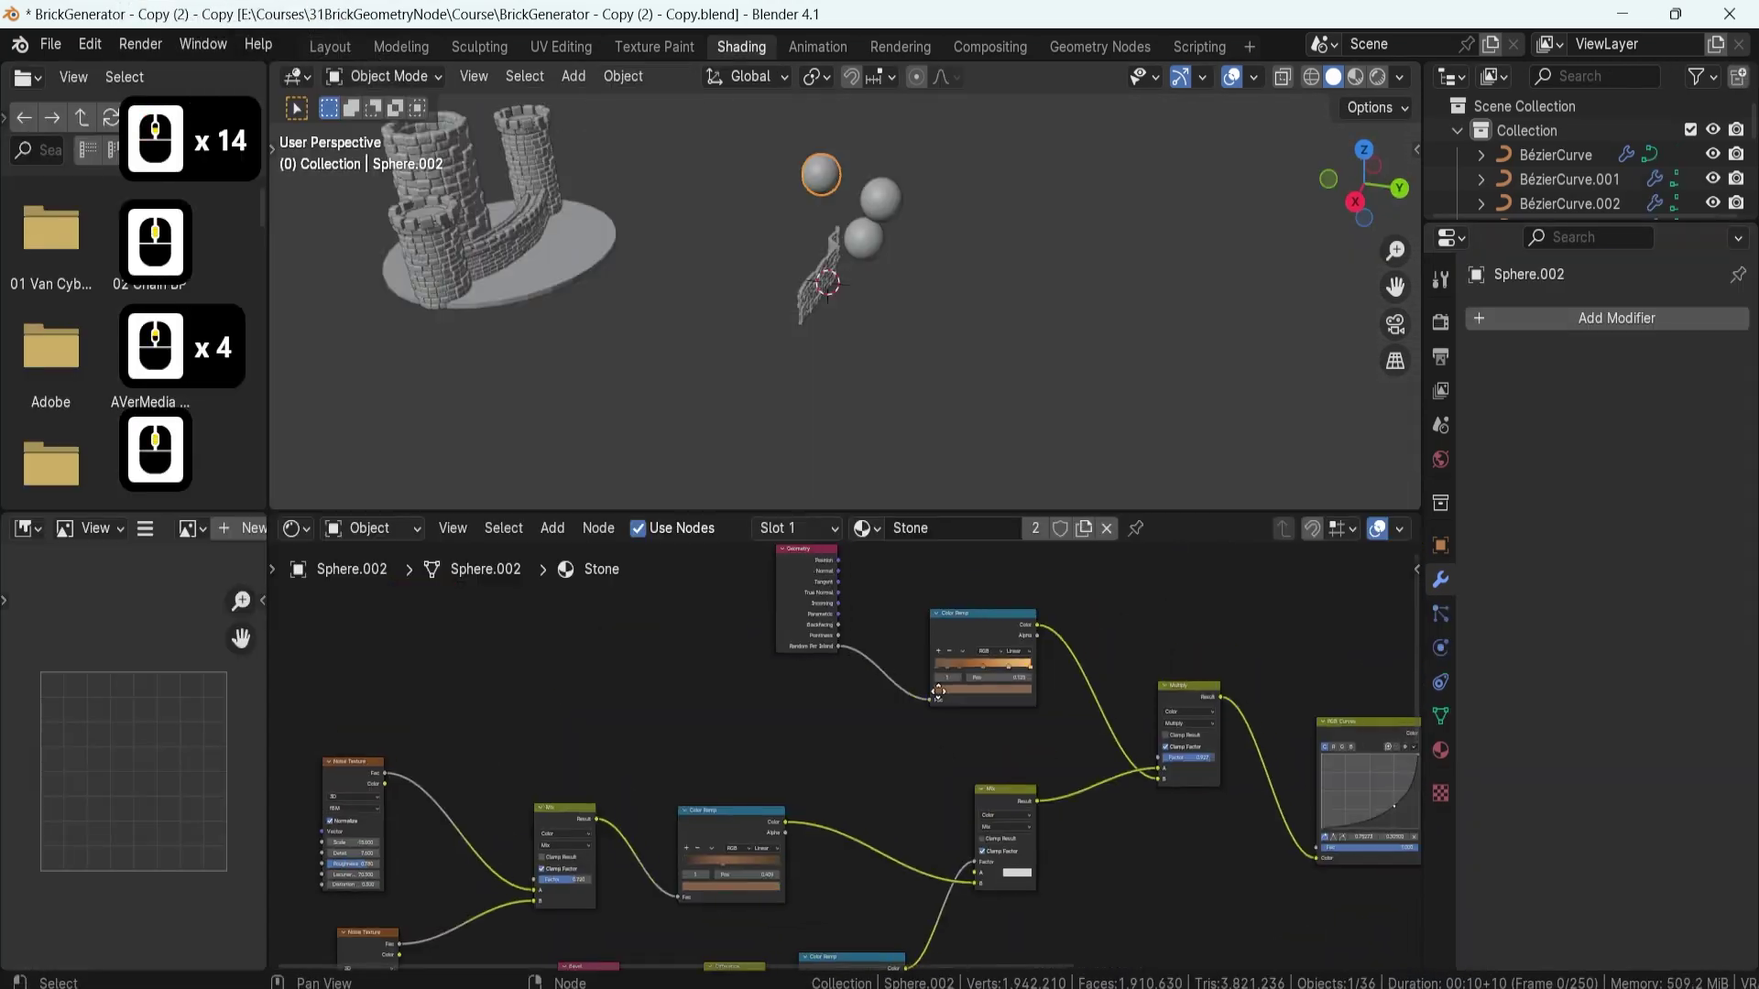
- Insert a Color Ramp node between the Stone material's nodes
scroll(938, 690, up, 7)
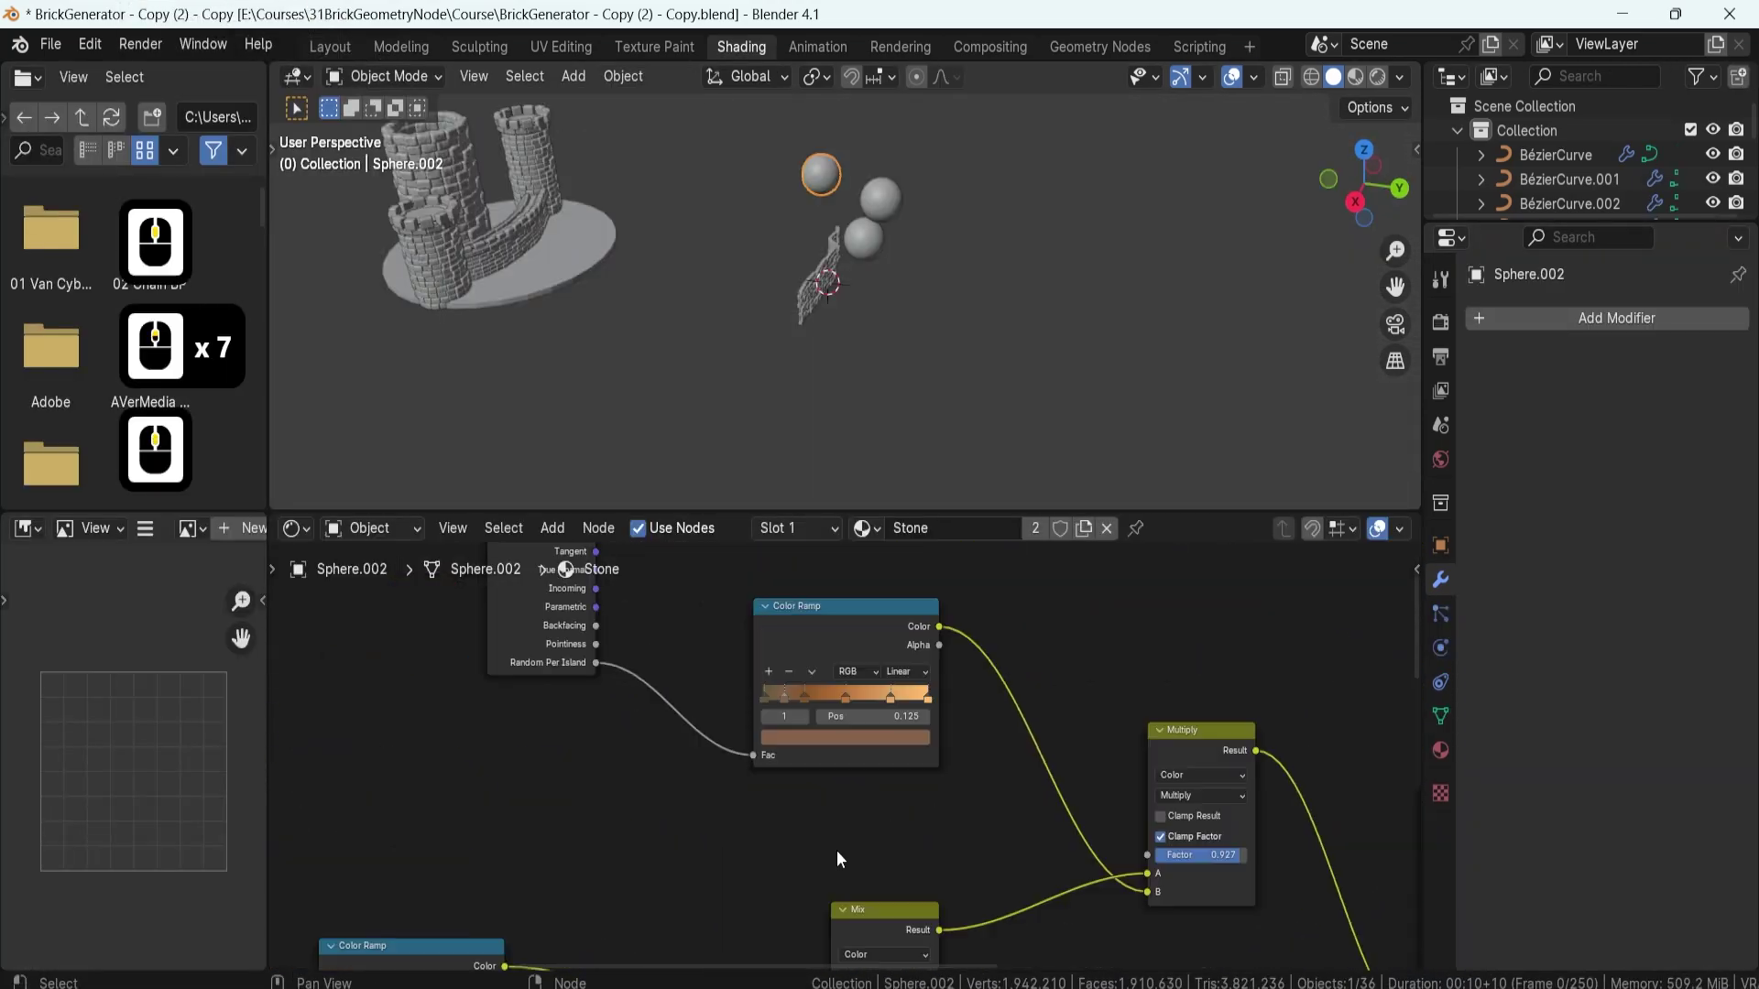
scroll(732, 210, up, 11)
key(shift+a)
text(ca)
key(BackSpace)
text(olo)
key(Return)
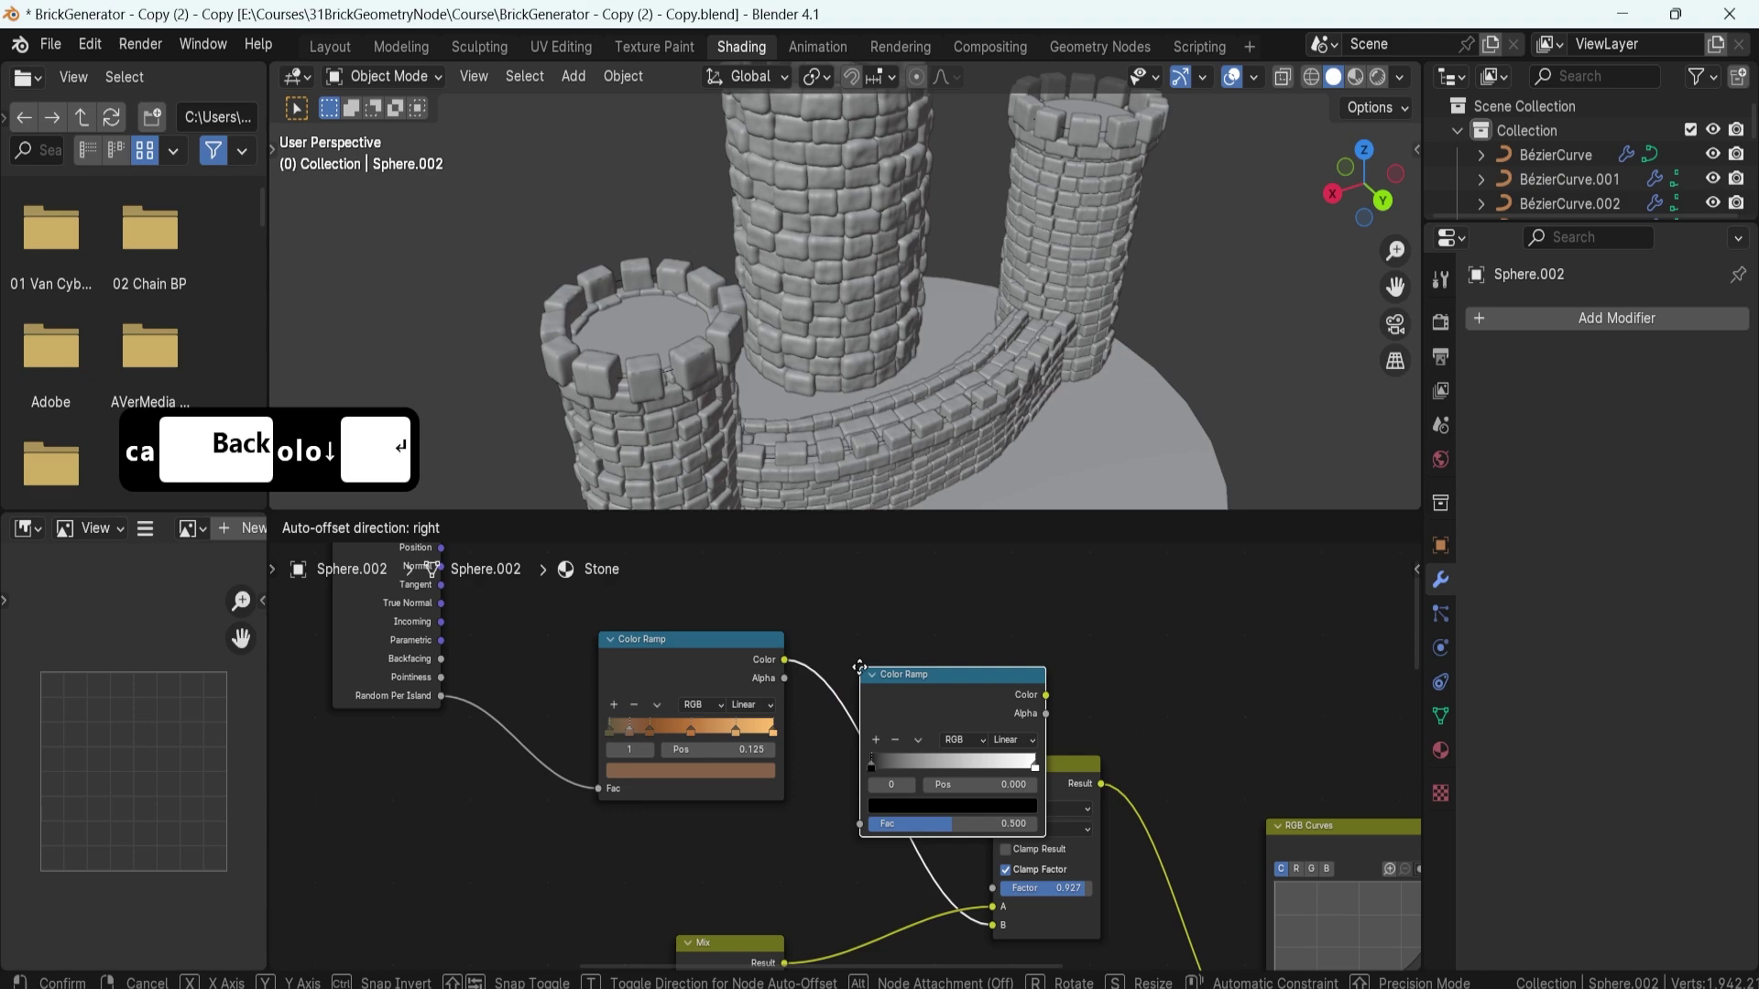
click(916, 724)
- Switch the viewport to material preview and view the castle from directly above
scroll(916, 723, down, 13)
click(1355, 76)
key(shift+d)
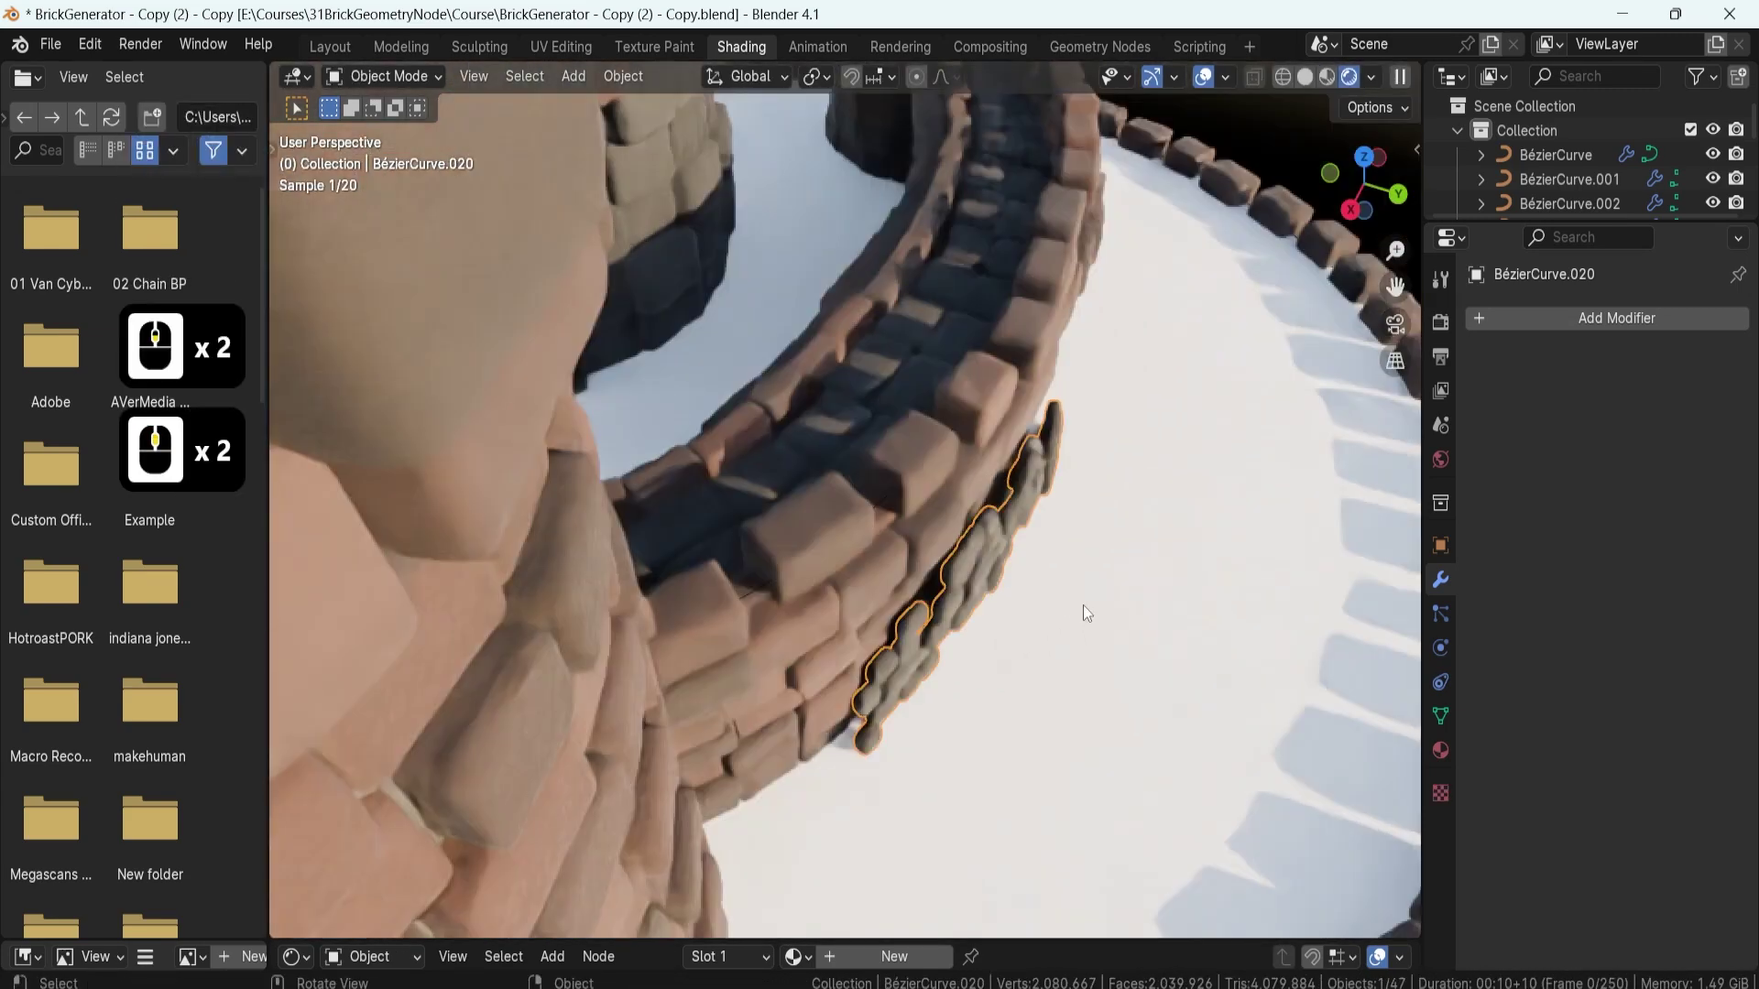
key(Tab)
key(Tab)
scroll(1050, 452, down, 5)
middle_drag(903, 684, 771, 488)
scroll(933, 531, up, 8)
key(KP_7)
- Duplicate the curved outer wall in place to create the patched wall section
click(863, 537)
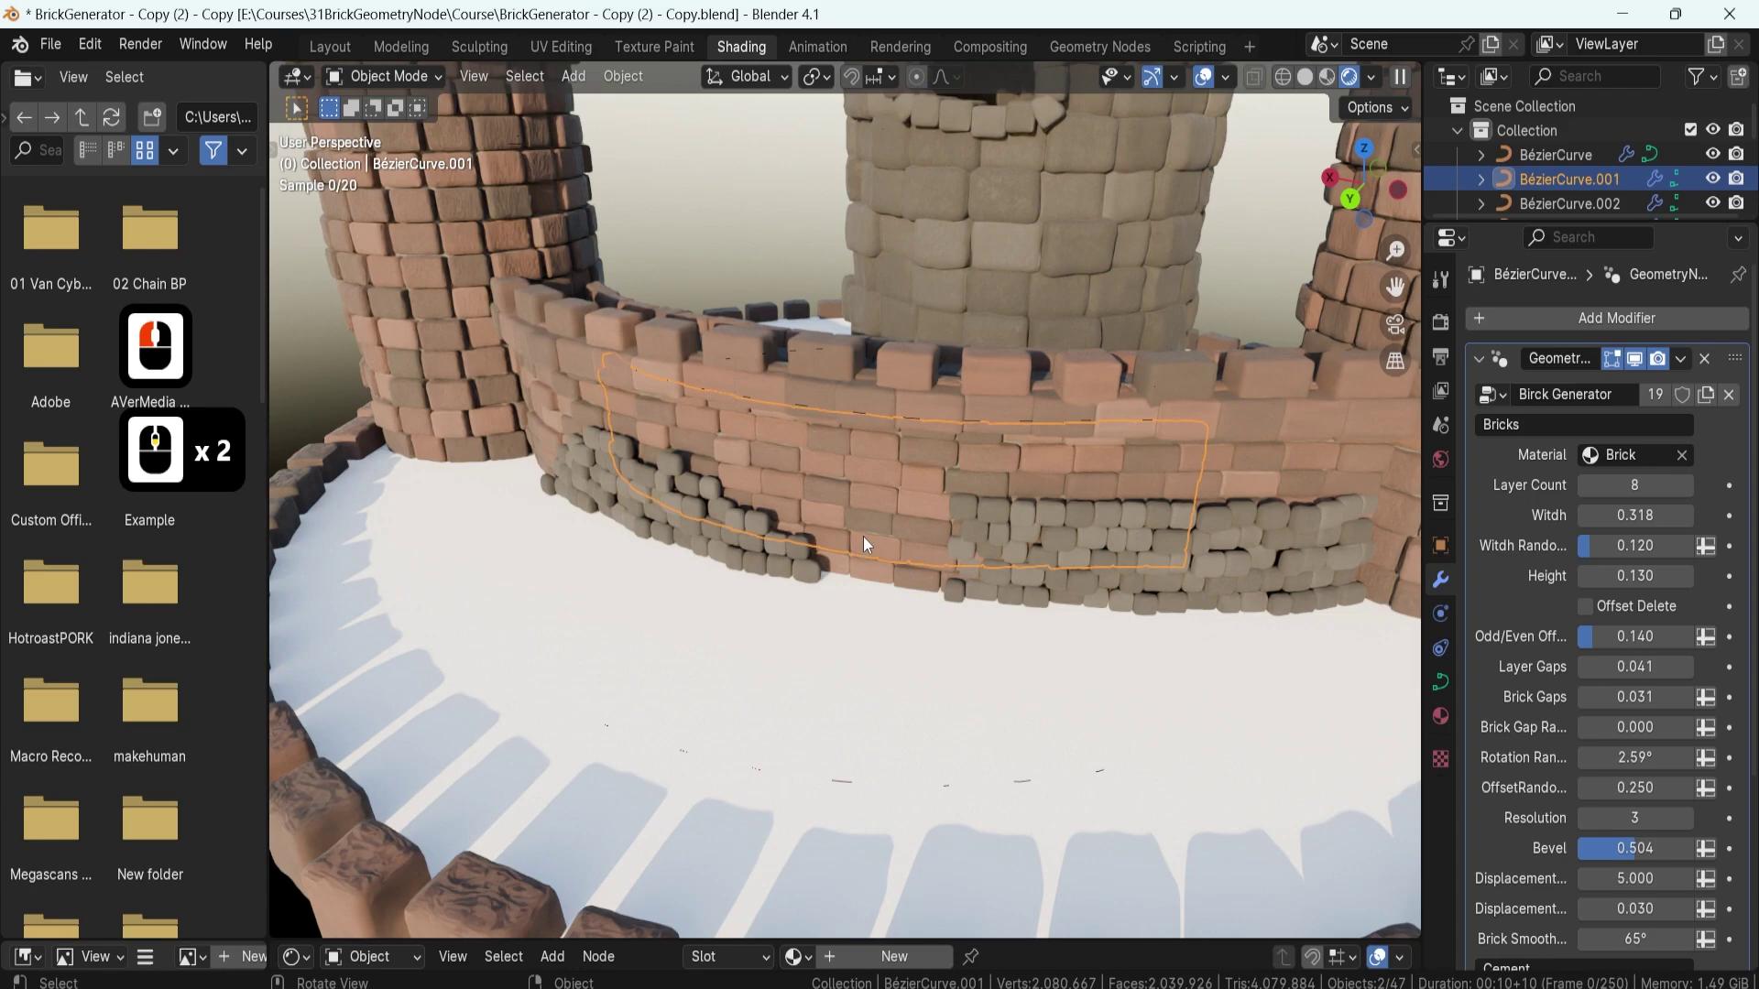
key(Tab)
middle_drag(862, 537, 1589, 535)
key(KP_7)
key(shift+d)
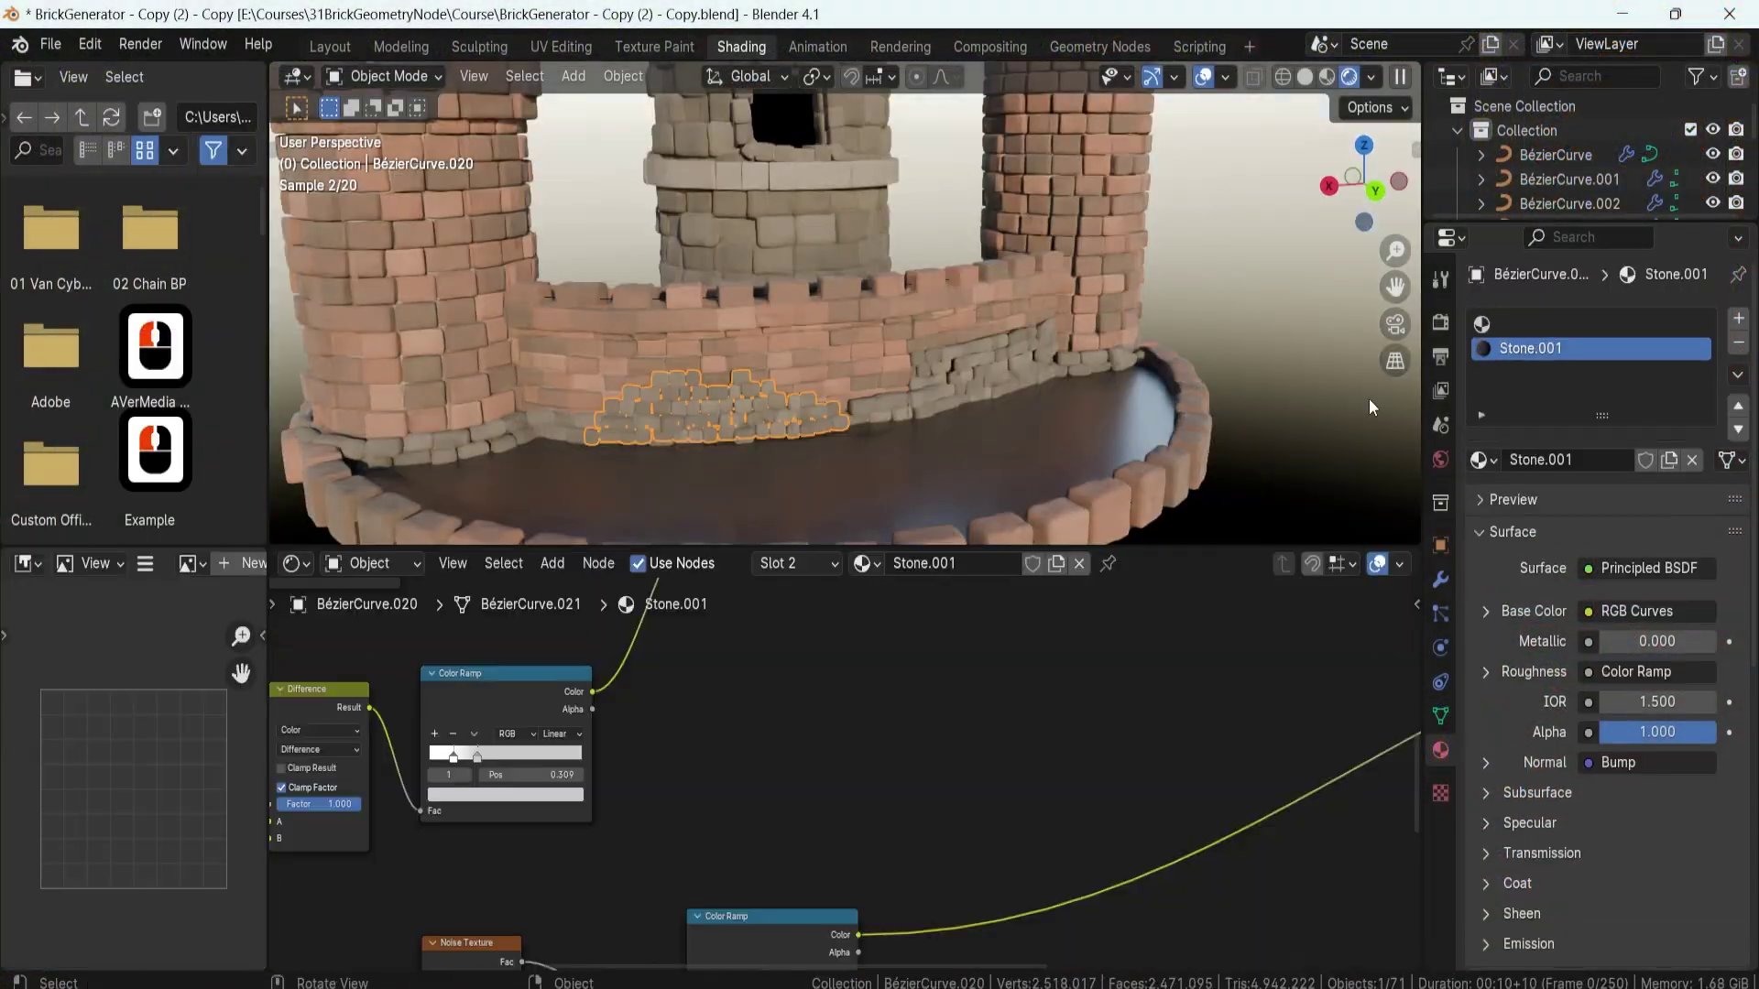
shift+middle_drag(952, 439, 950, 271)
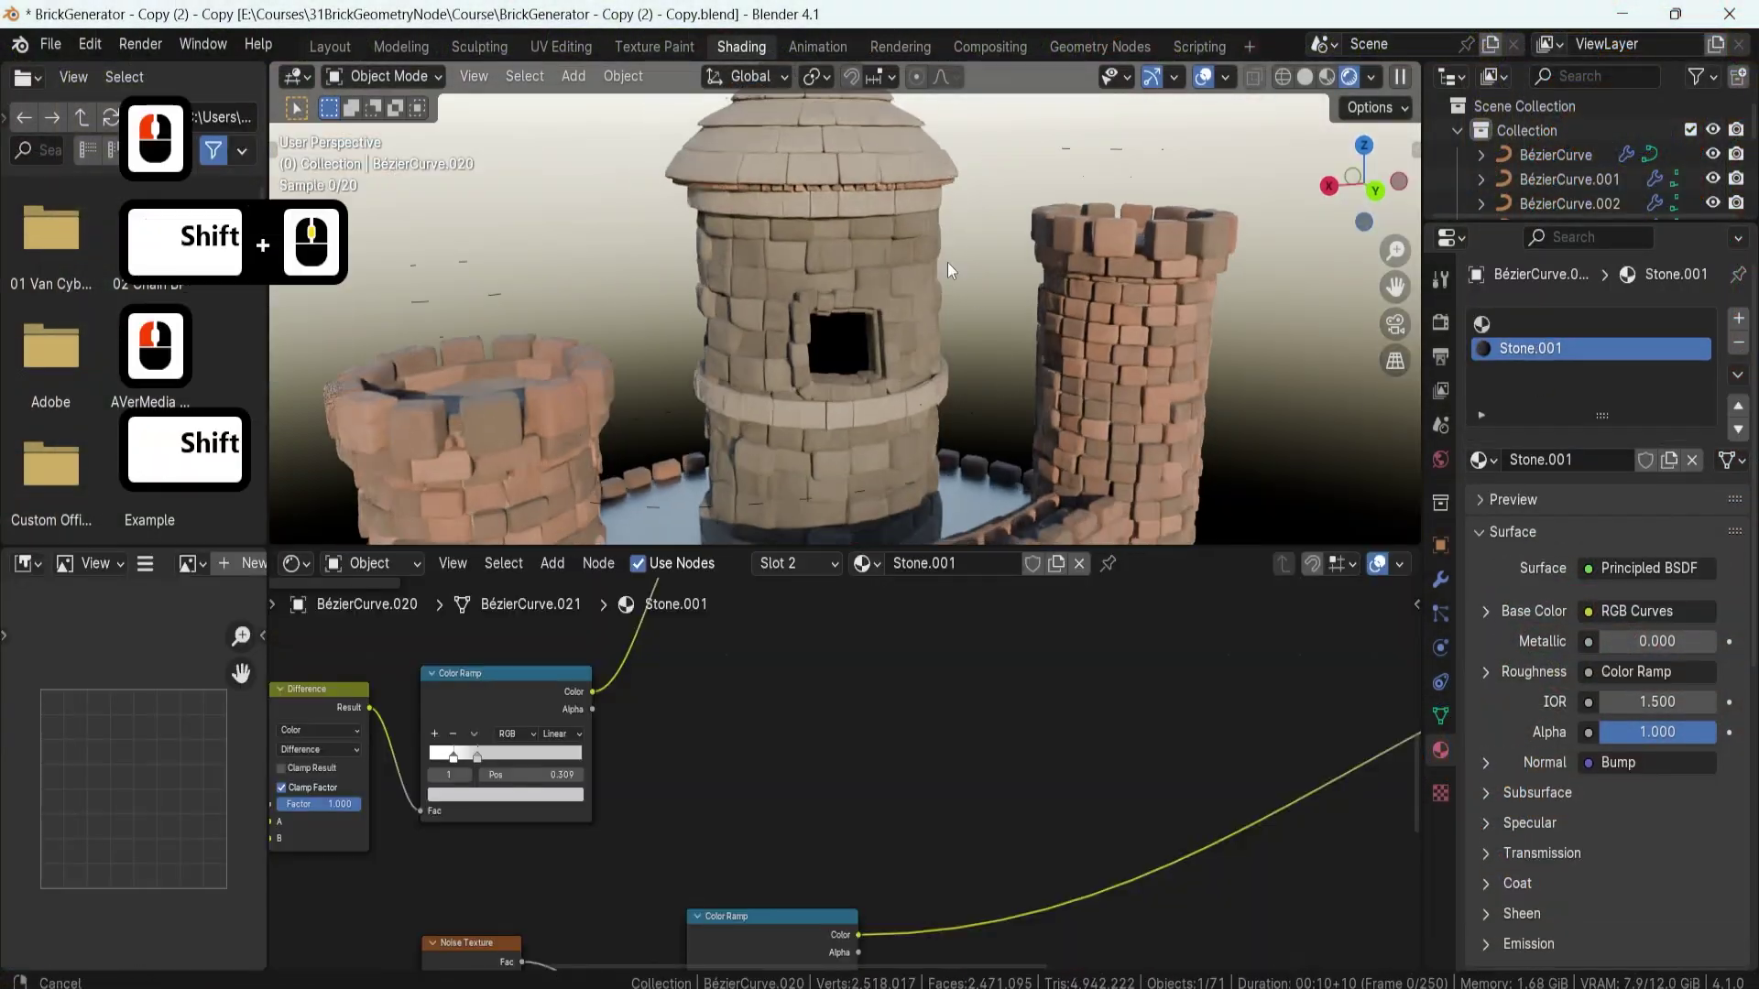